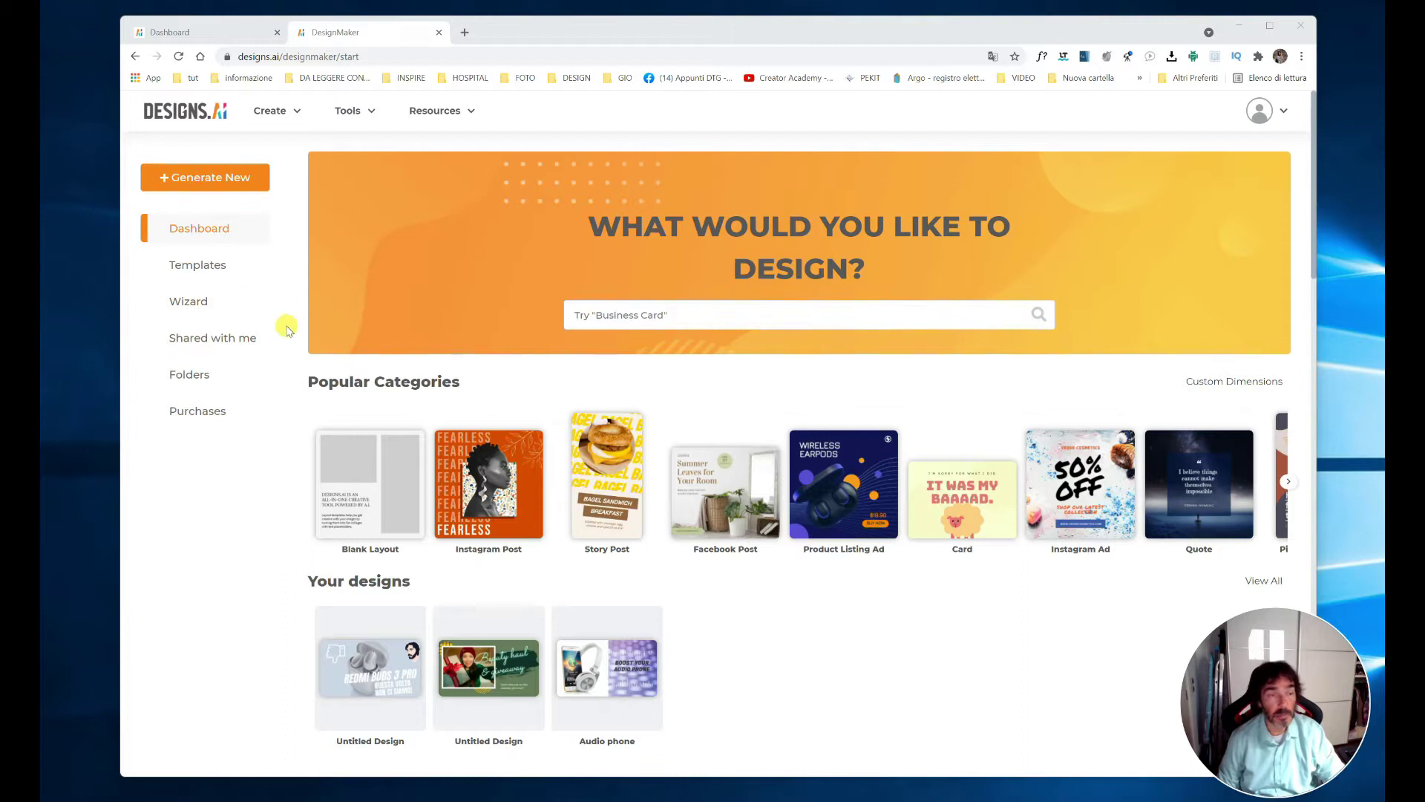
# Step: Start the design wizard and pick the Youtube Thumbnail format
pyautogui.click(198, 267)
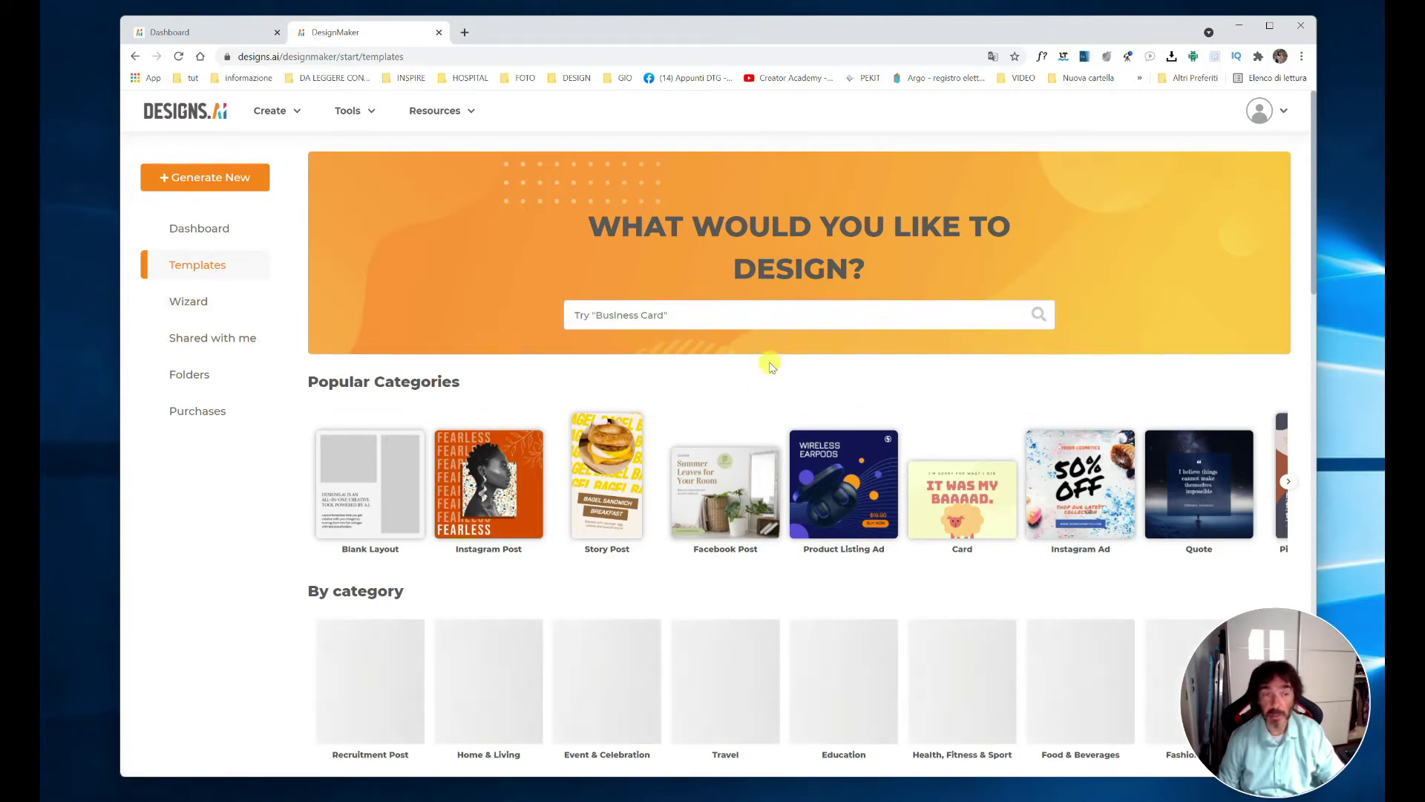
pyautogui.click(199, 312)
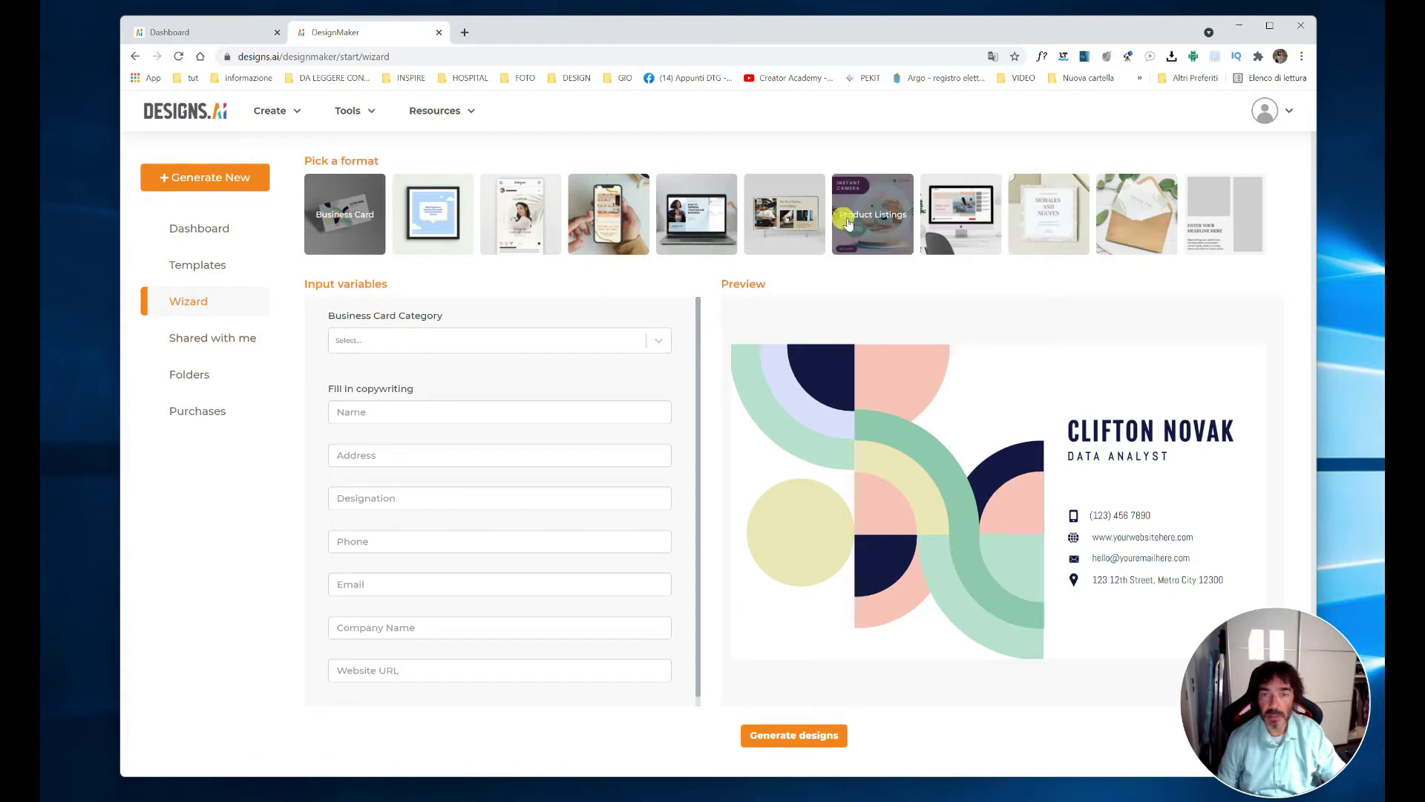
pyautogui.click(969, 225)
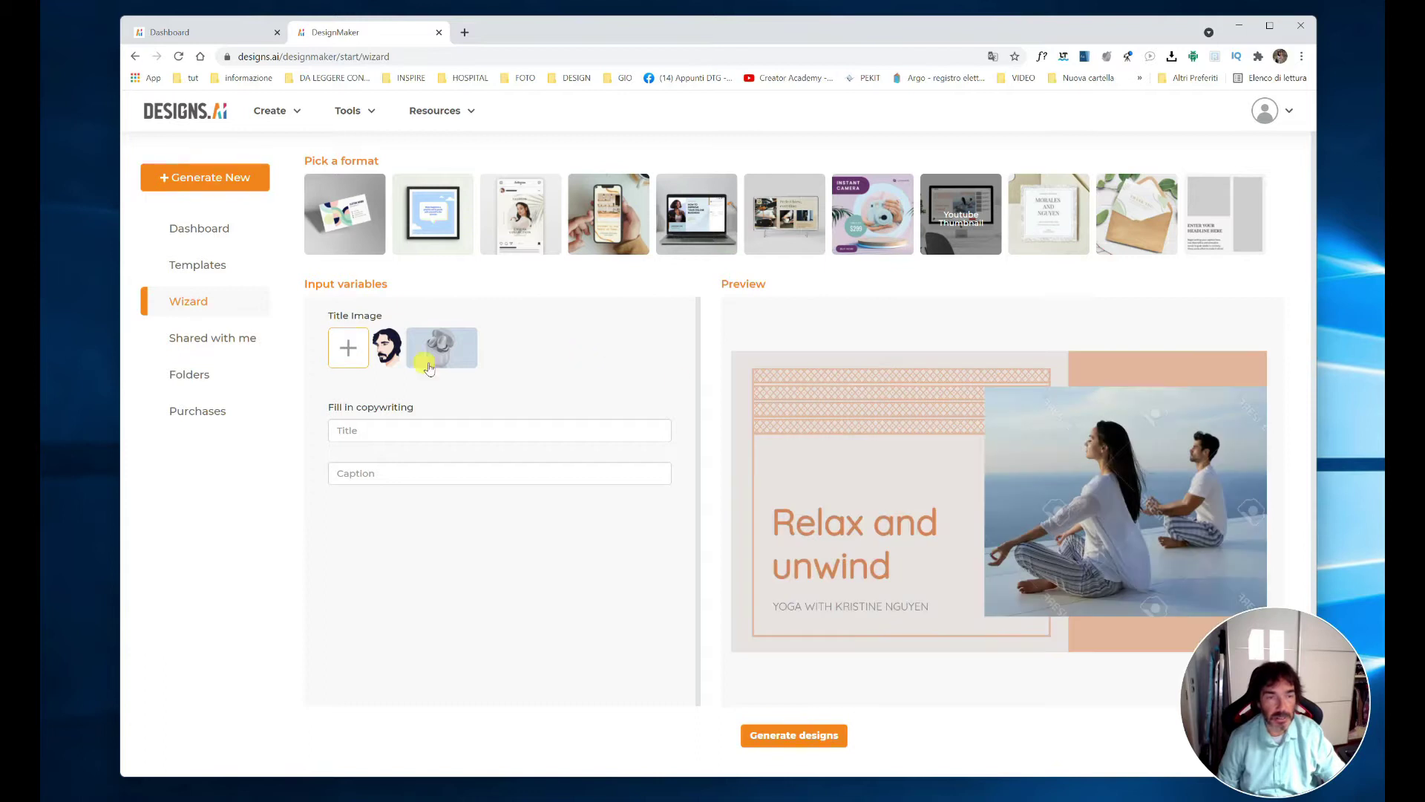
# Step: Upload apple_airpods-max_side-view_12082020_2.jpg from the Immagini folder as the title image and remove its background
pyautogui.click(349, 349)
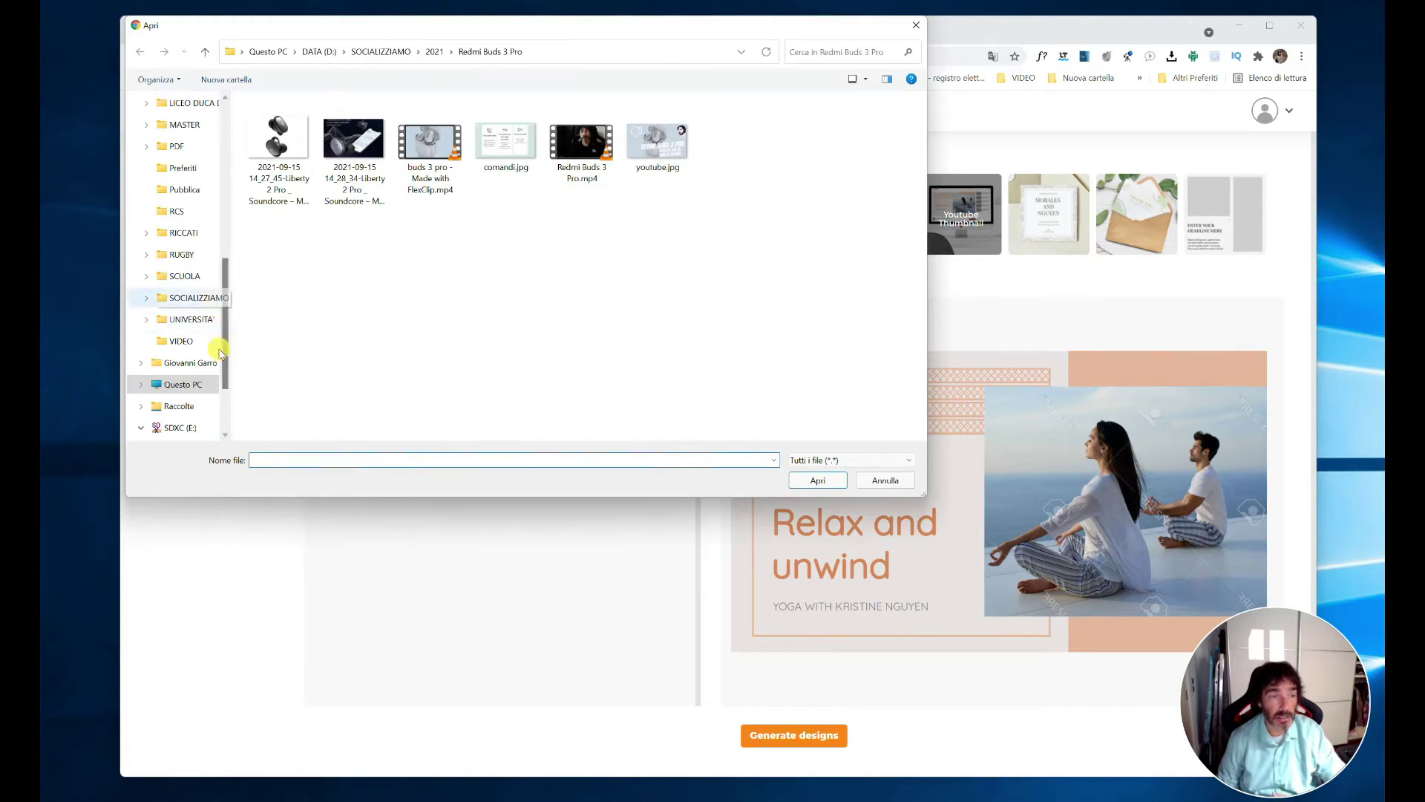
pyautogui.click(227, 398)
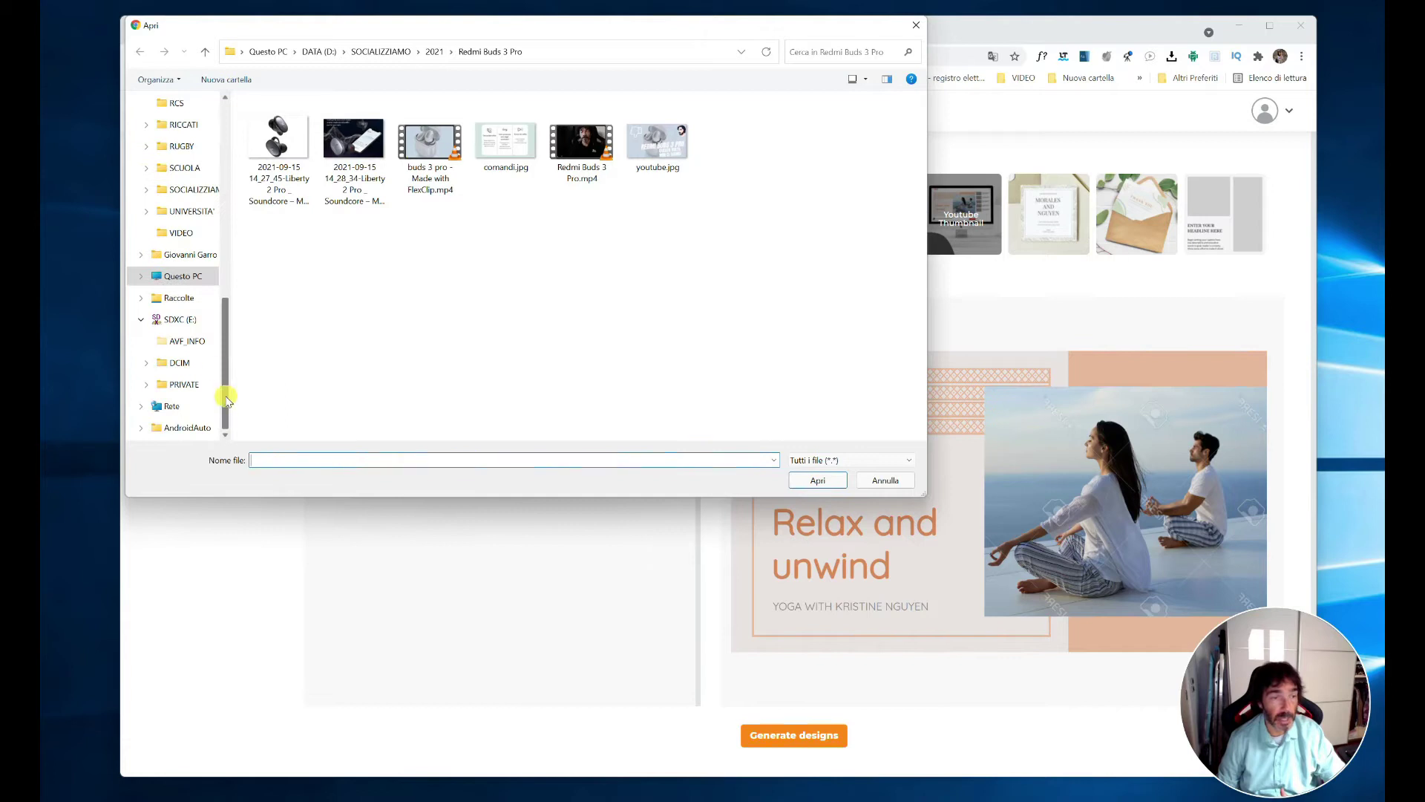
pyautogui.scroll(2, 227, 334)
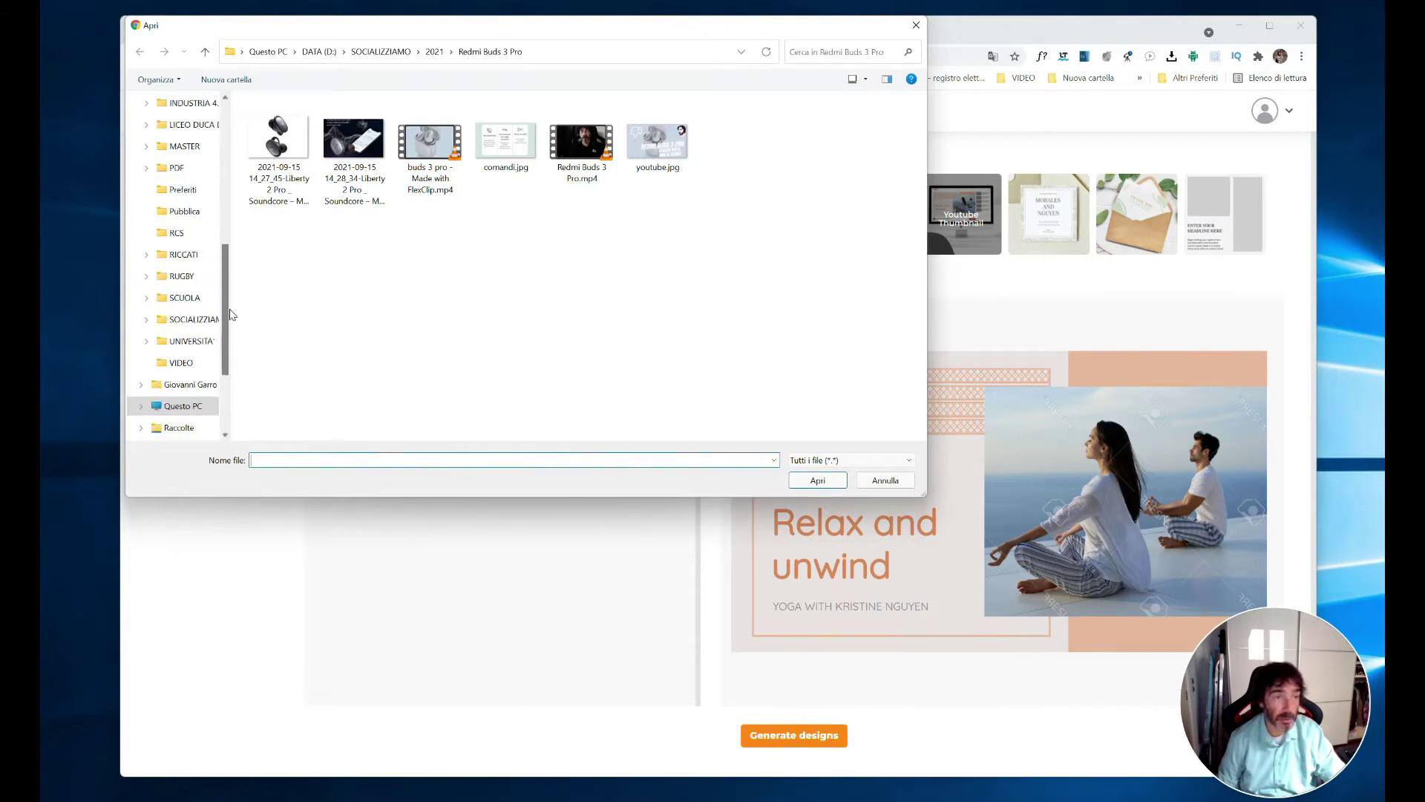
pyautogui.scroll(4, 230, 315)
pyautogui.scroll(3, 222, 223)
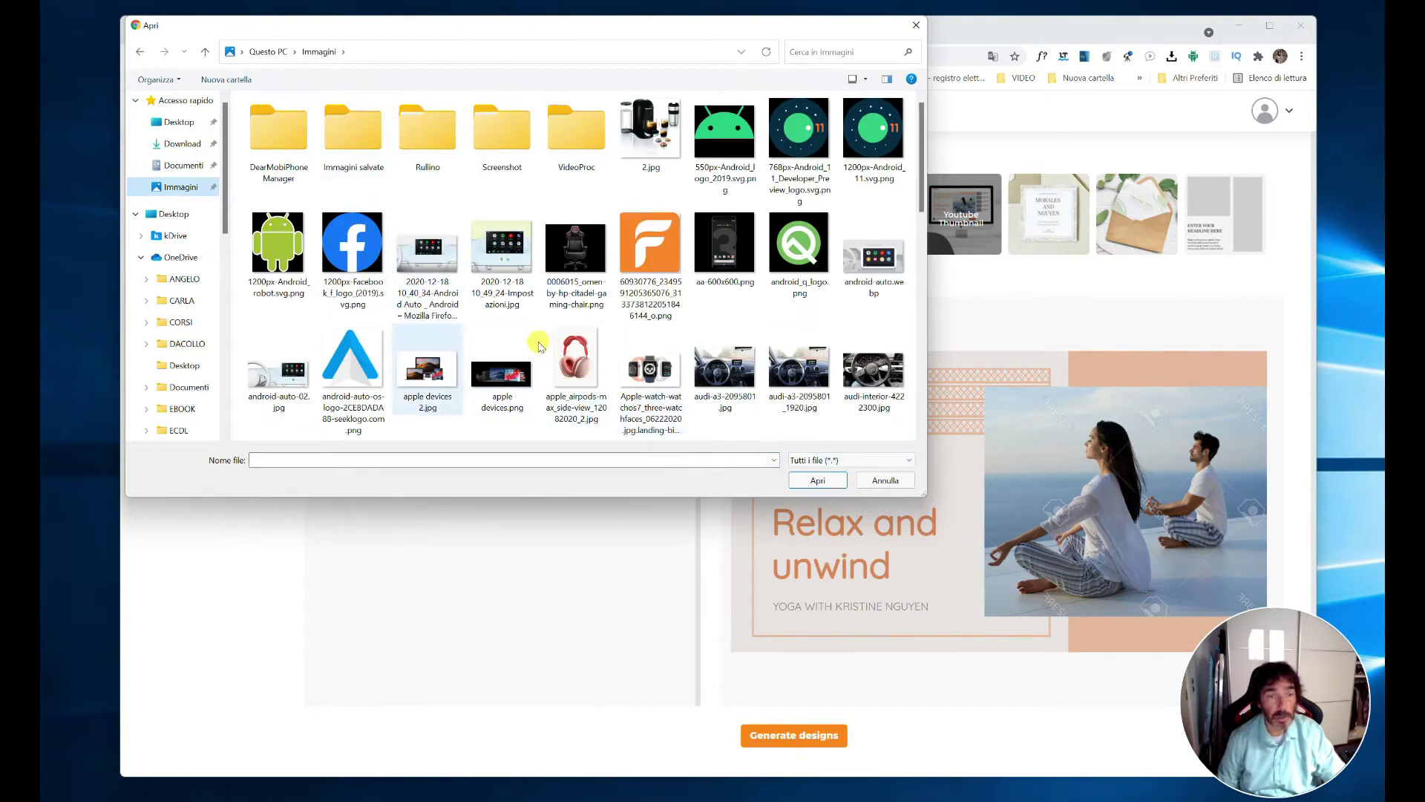
pyautogui.click(574, 359)
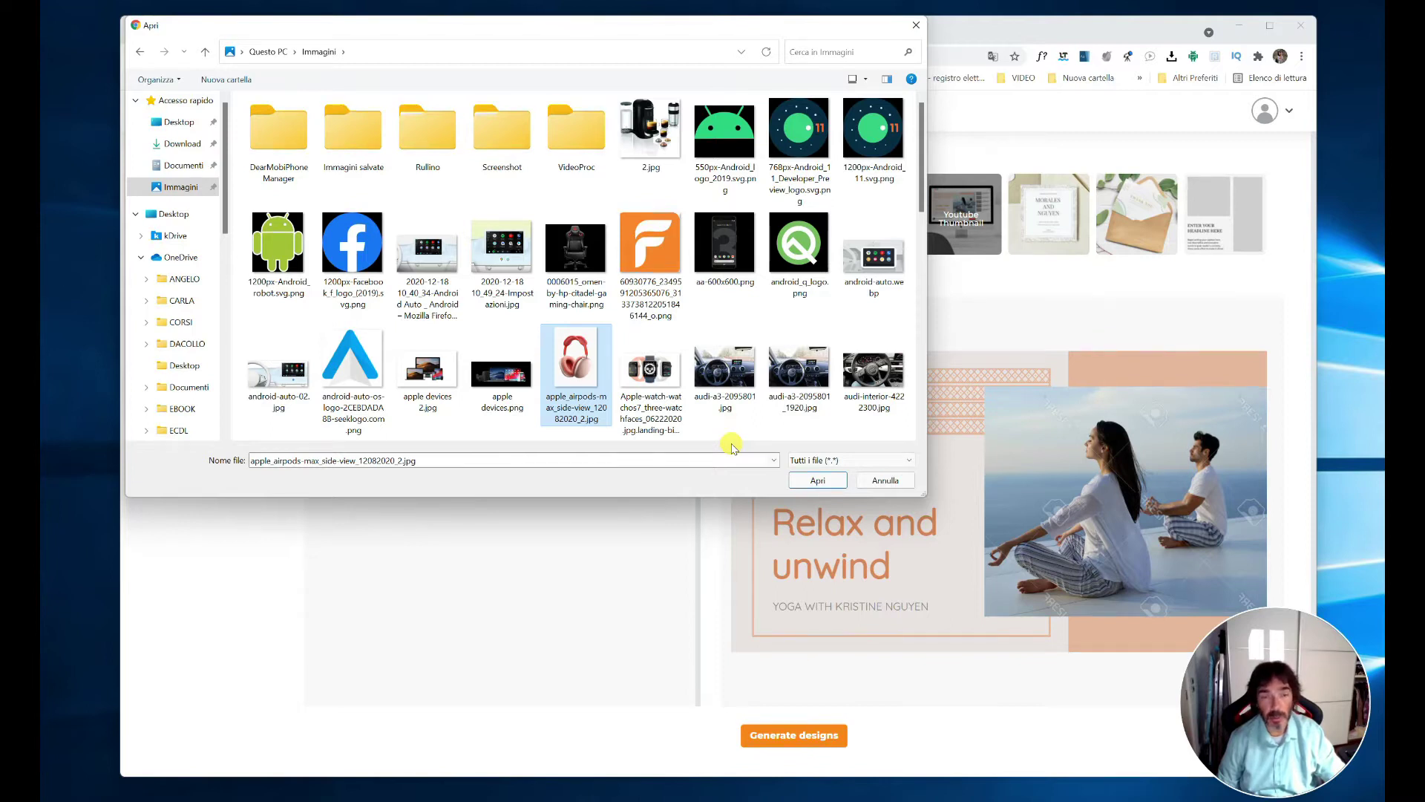
pyautogui.click(817, 481)
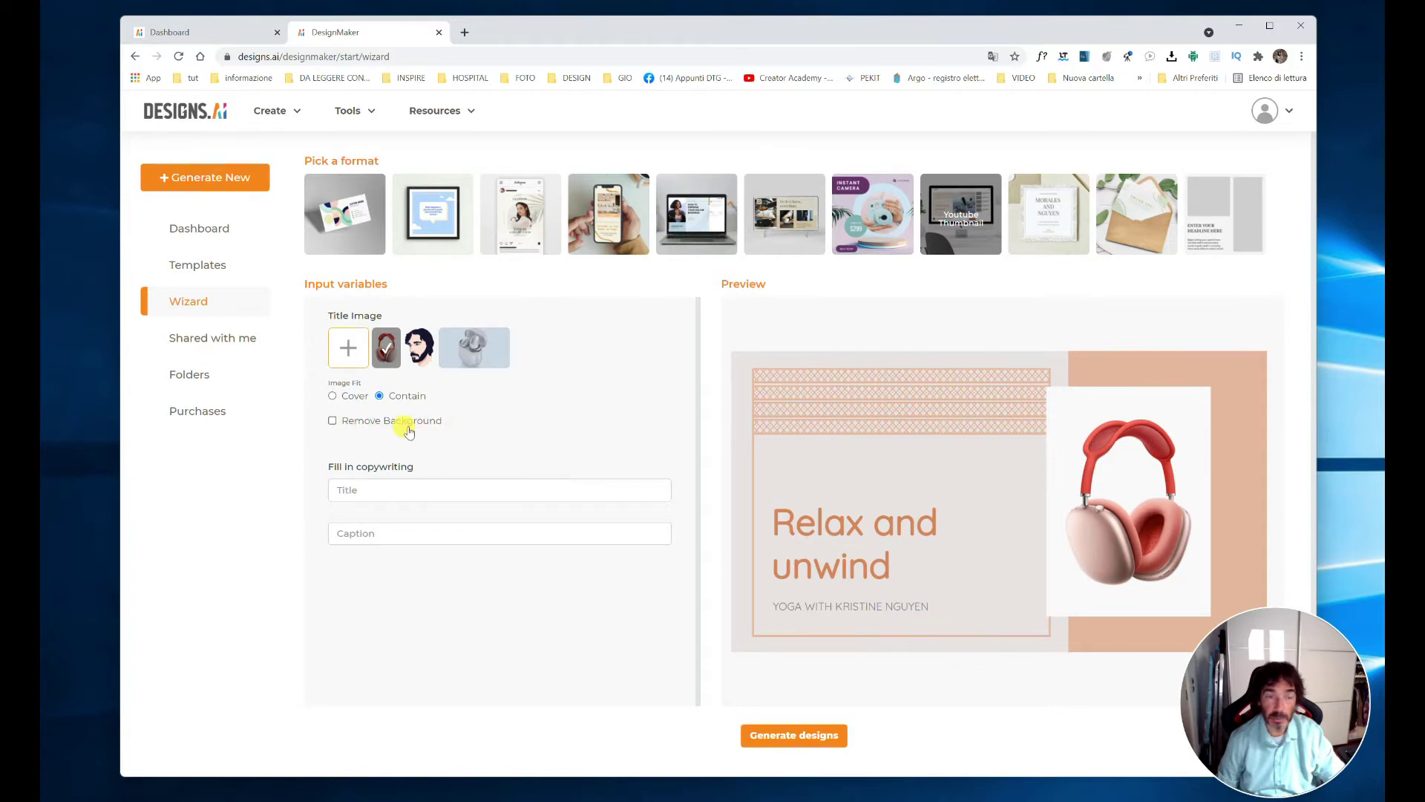
pyautogui.click(333, 421)
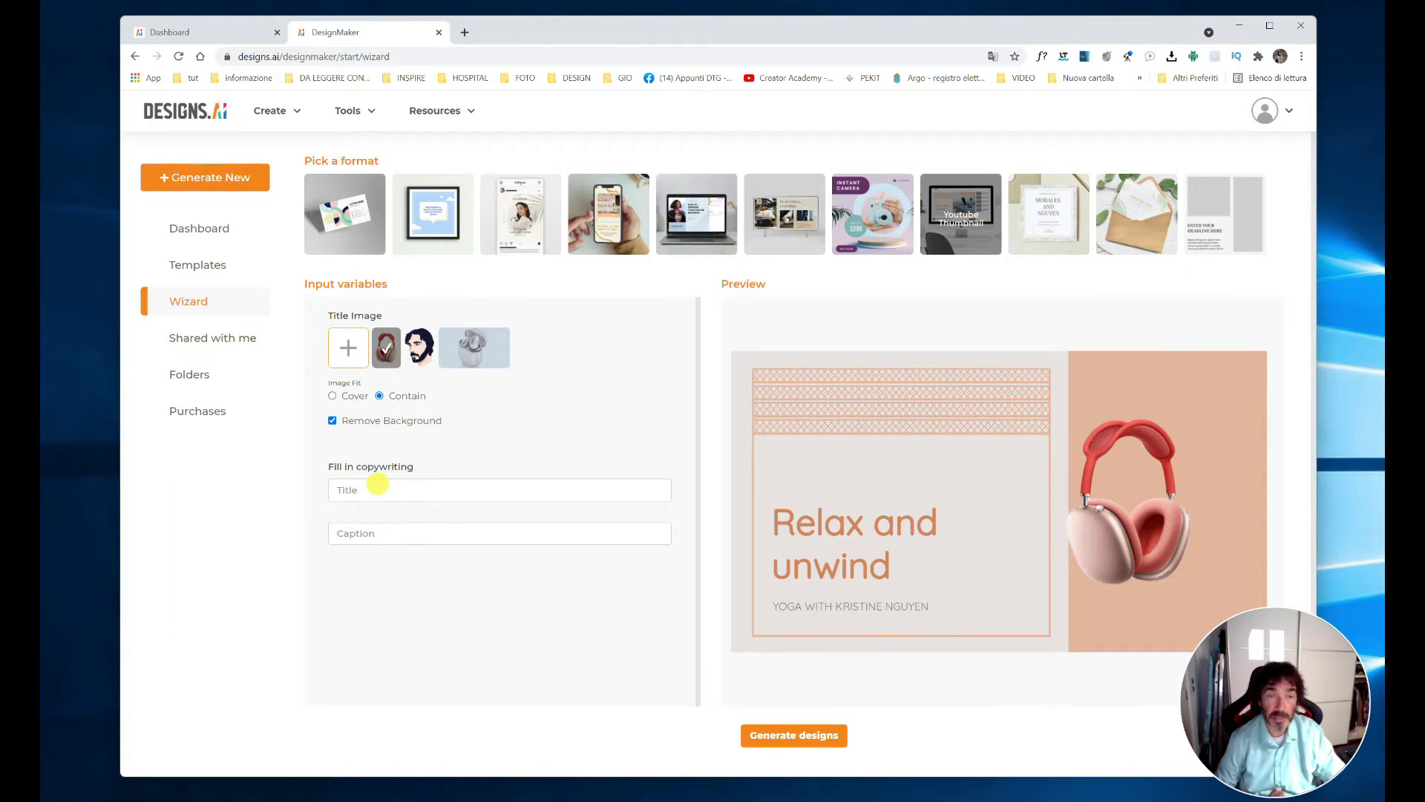
# Step: Fill in the copywriting with the title "Recensione cuffie bluetooth" and the caption "Apple AirPods Max"
pyautogui.click(378, 486)
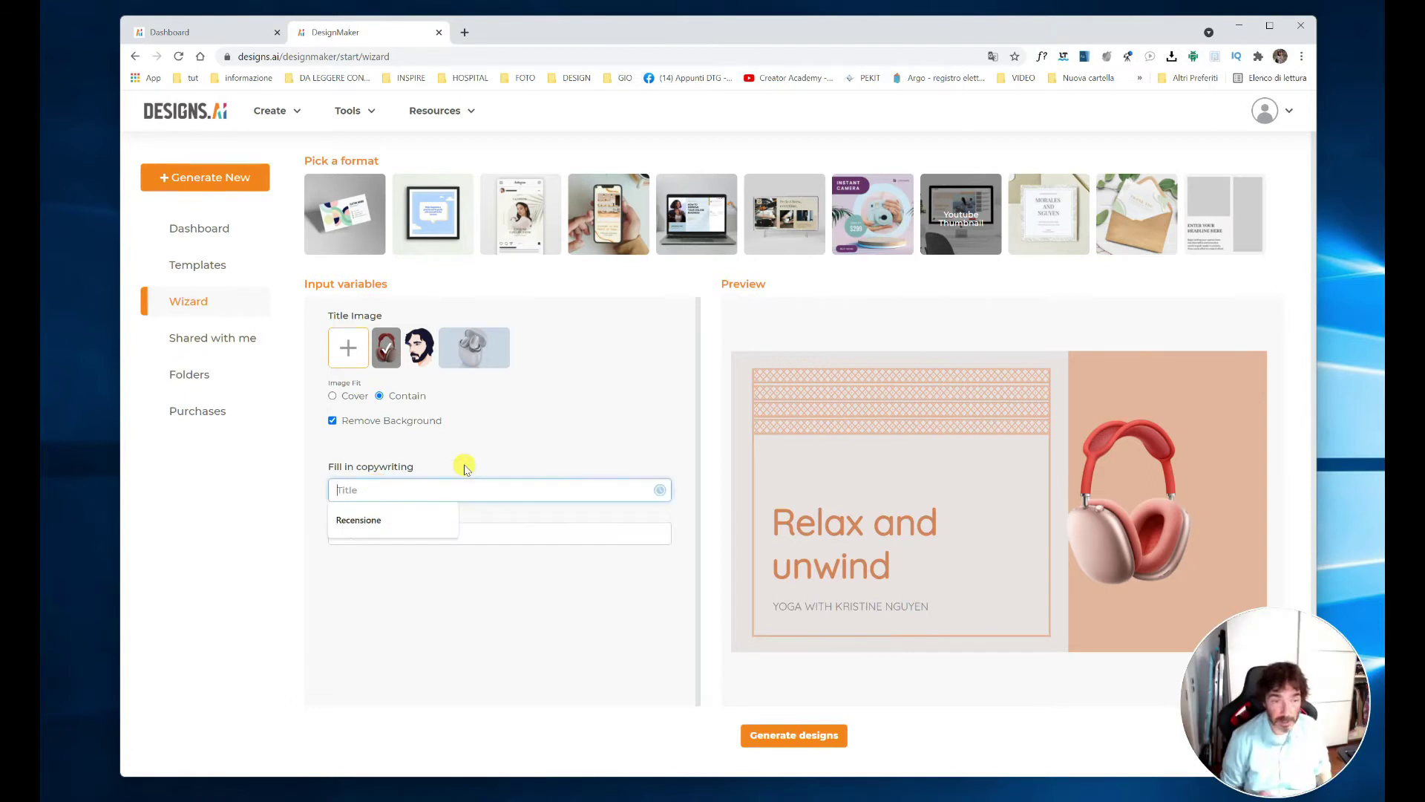
pyautogui.write('Review')
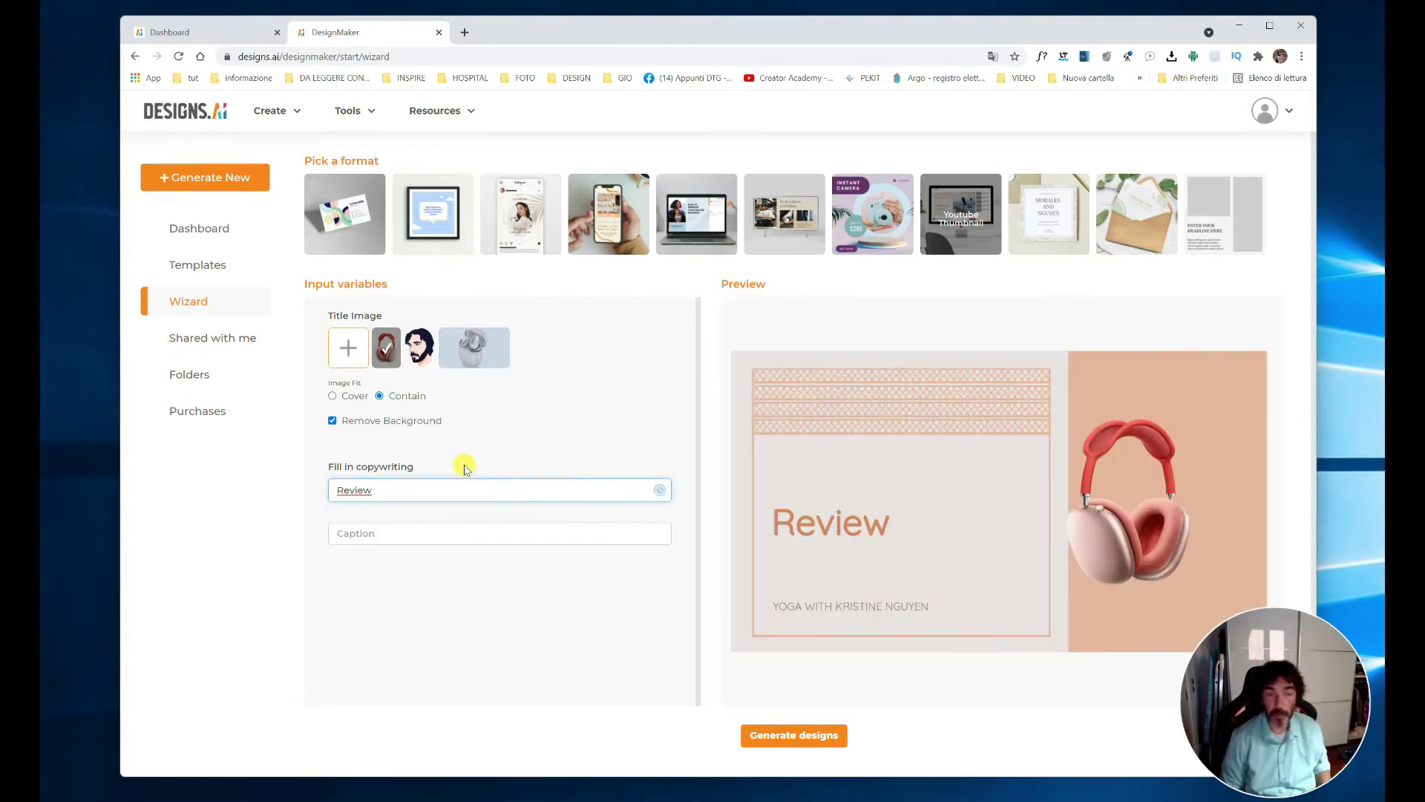
pyautogui.hotkey('ctrl', 'a')
pyautogui.write('Recensione')
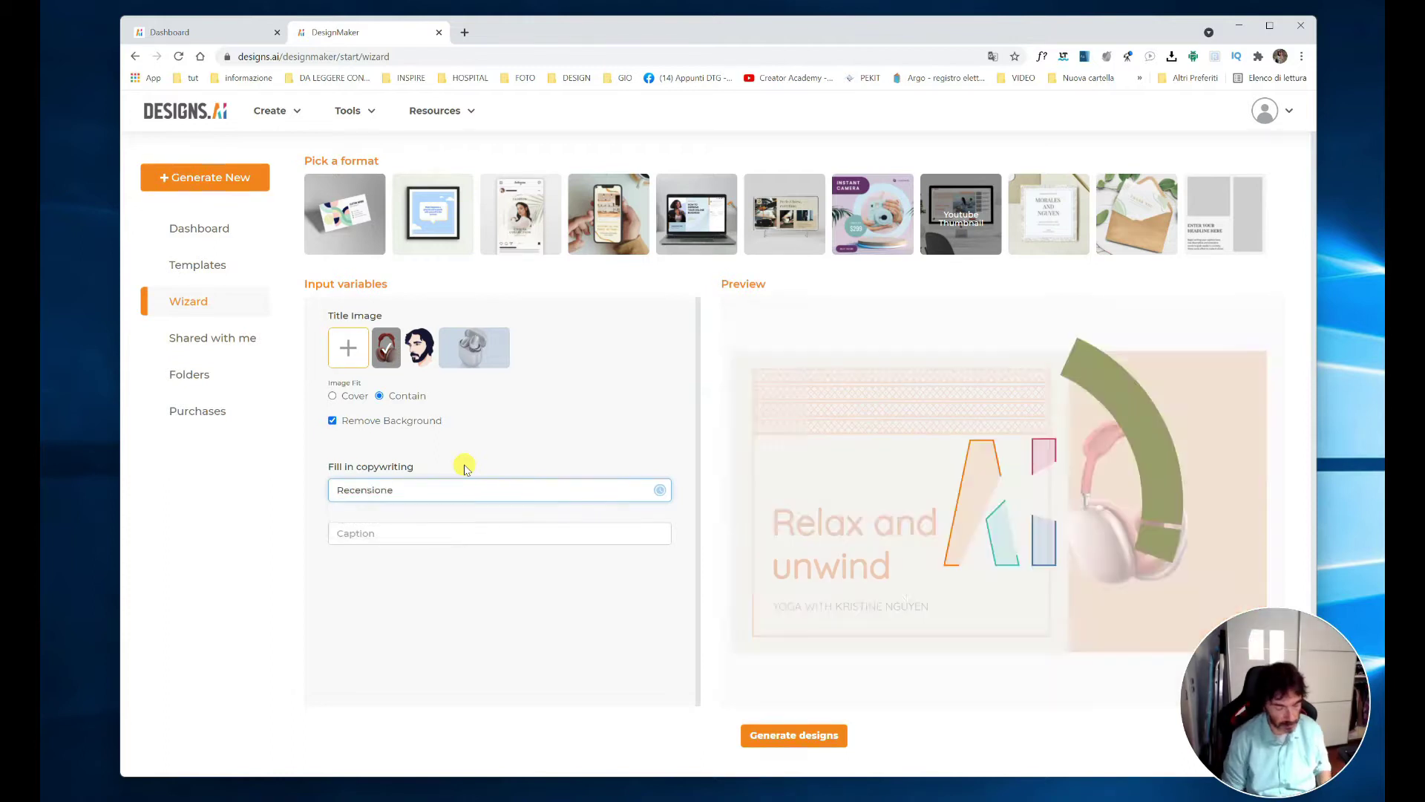
pyautogui.write(' cuffie bluetooth')
pyautogui.click(455, 532)
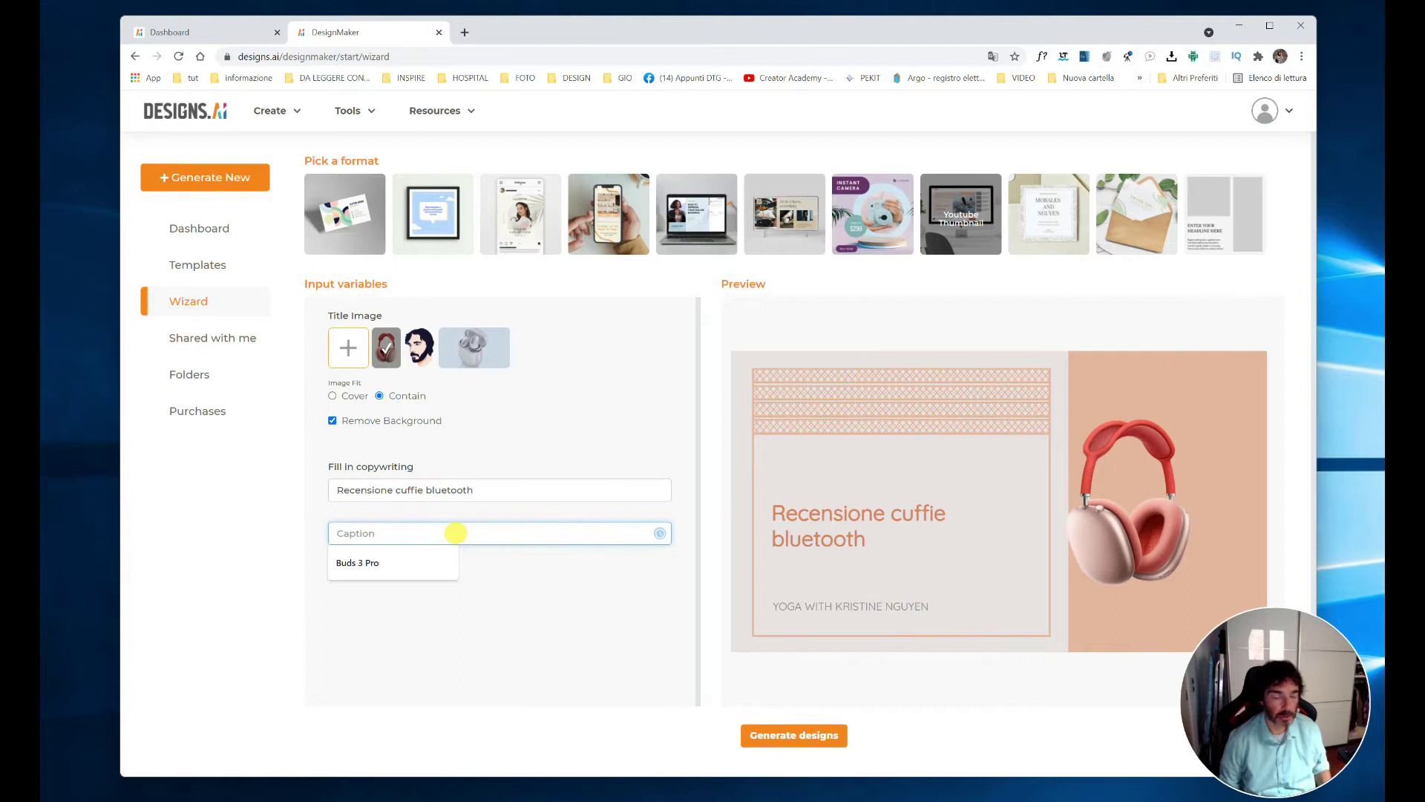
pyautogui.write('Apple AirPods Max')
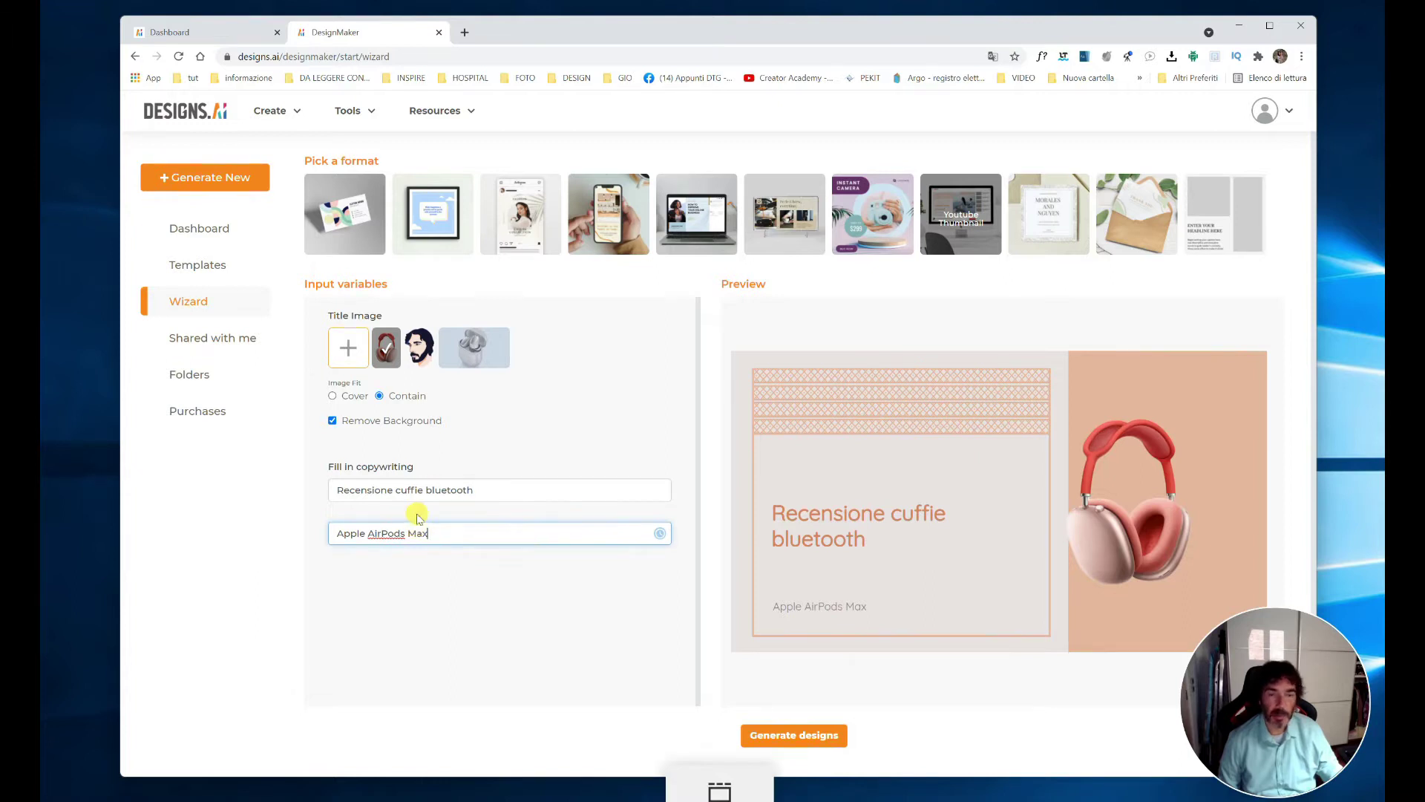
# Step: Generate the thumbnail designs and load three additional batches of layout variants
pyautogui.click(793, 736)
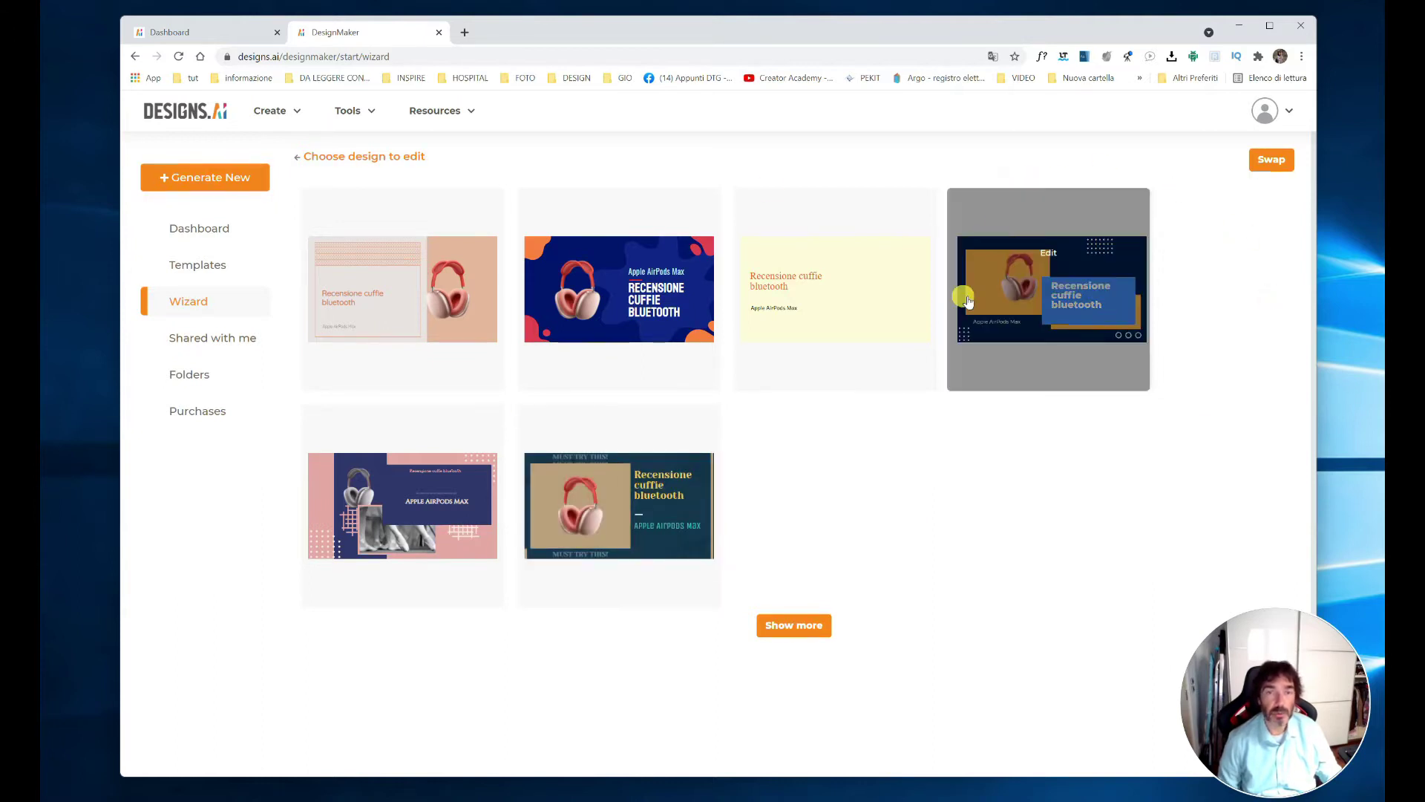
pyautogui.moveTo(605, 240)
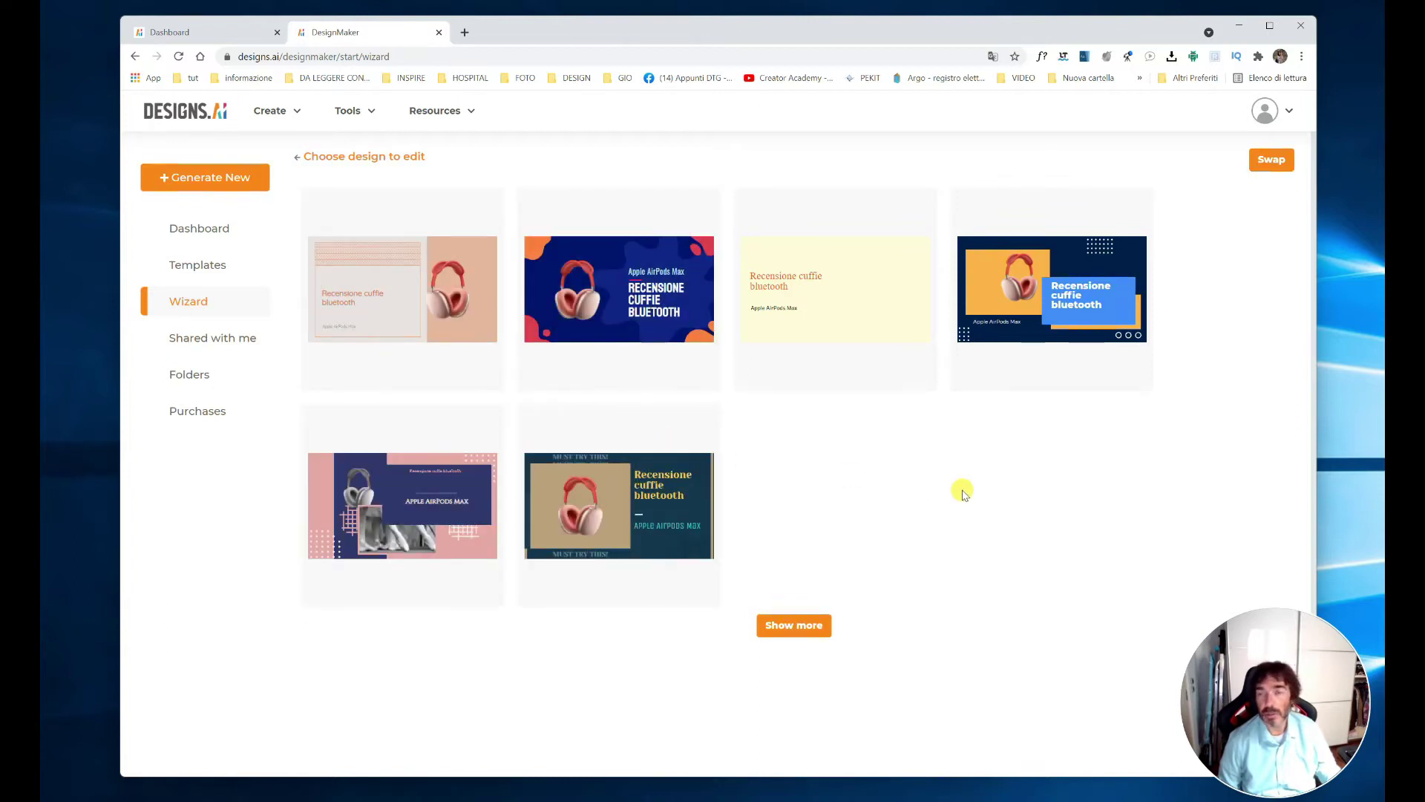
pyautogui.click(801, 628)
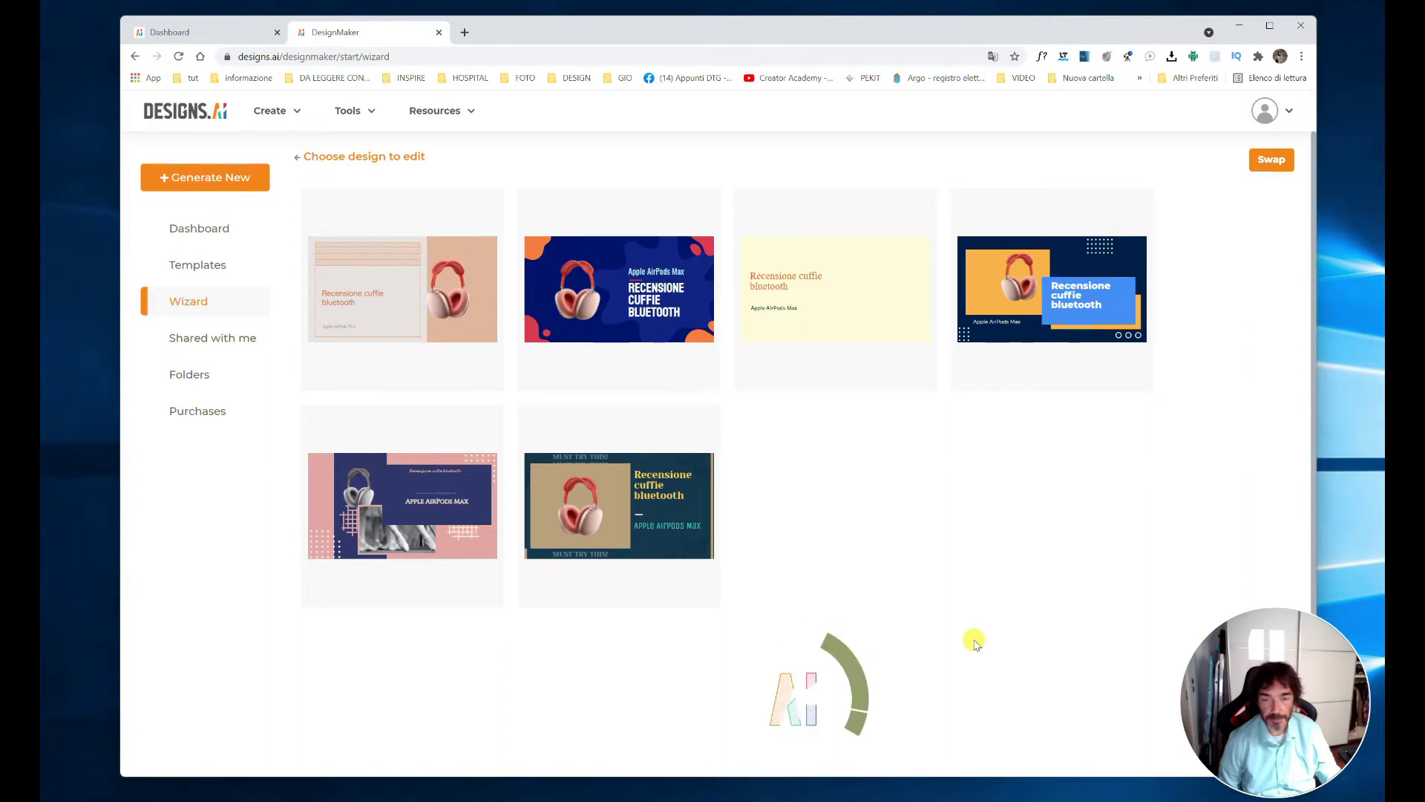
pyautogui.scroll(-1, 974, 643)
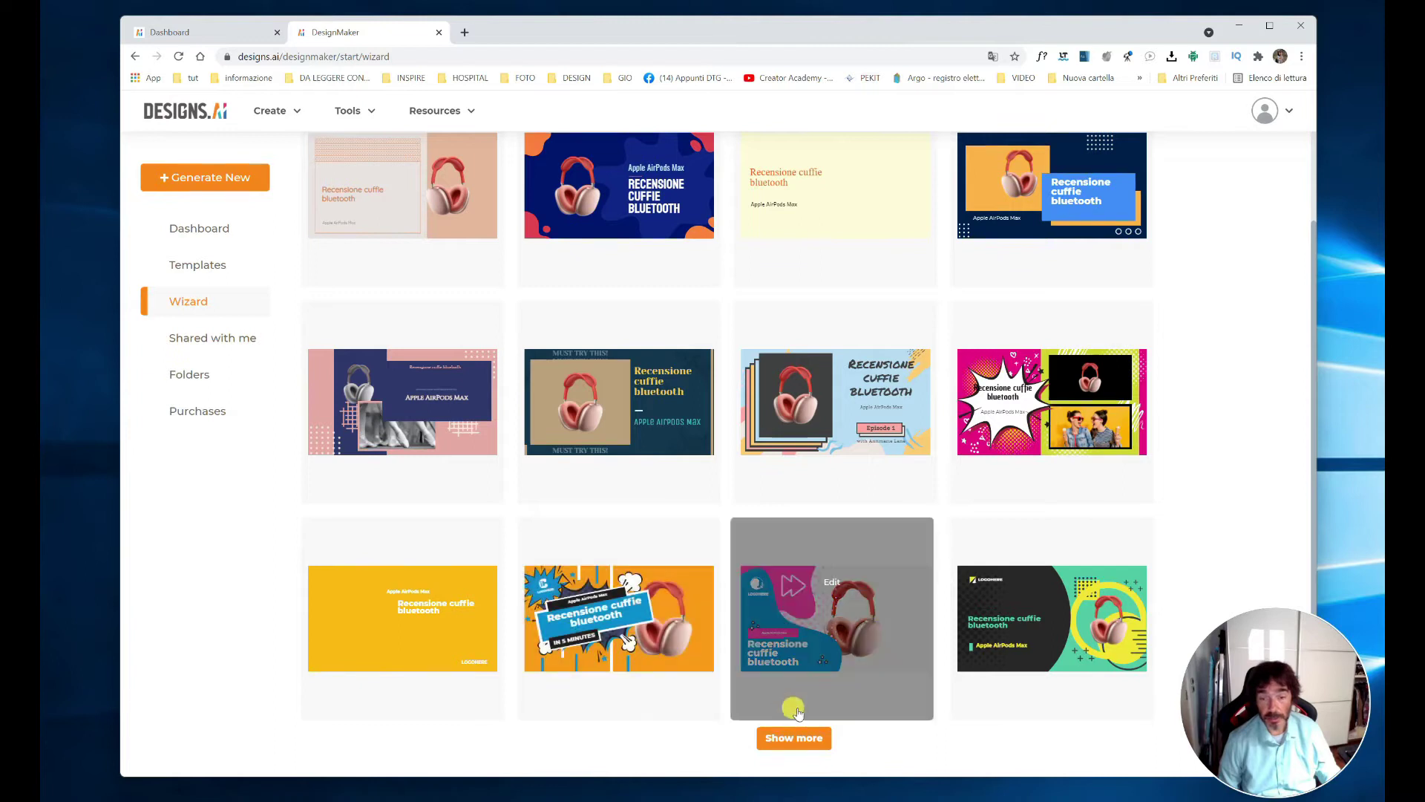
pyautogui.click(797, 742)
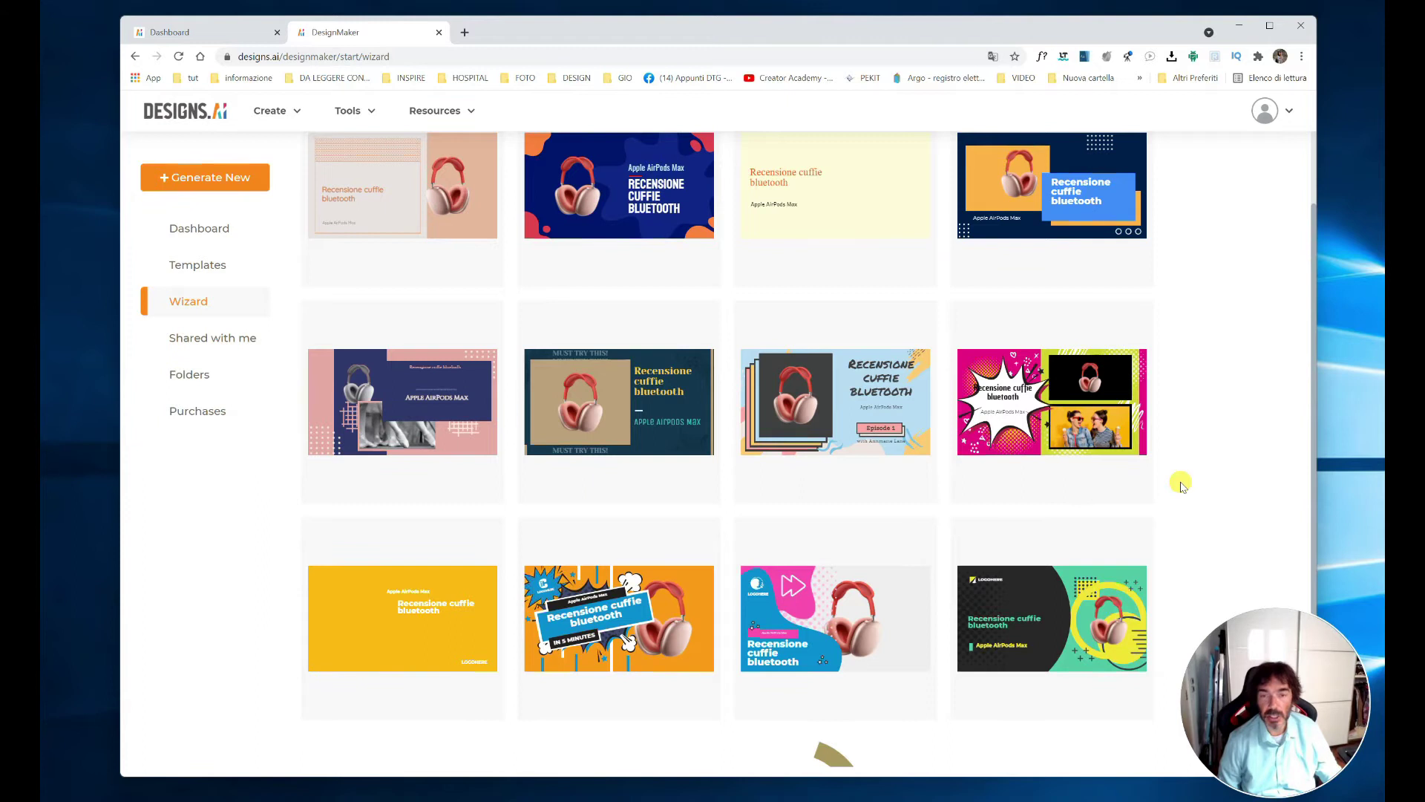
pyautogui.scroll(-5, 878, 502)
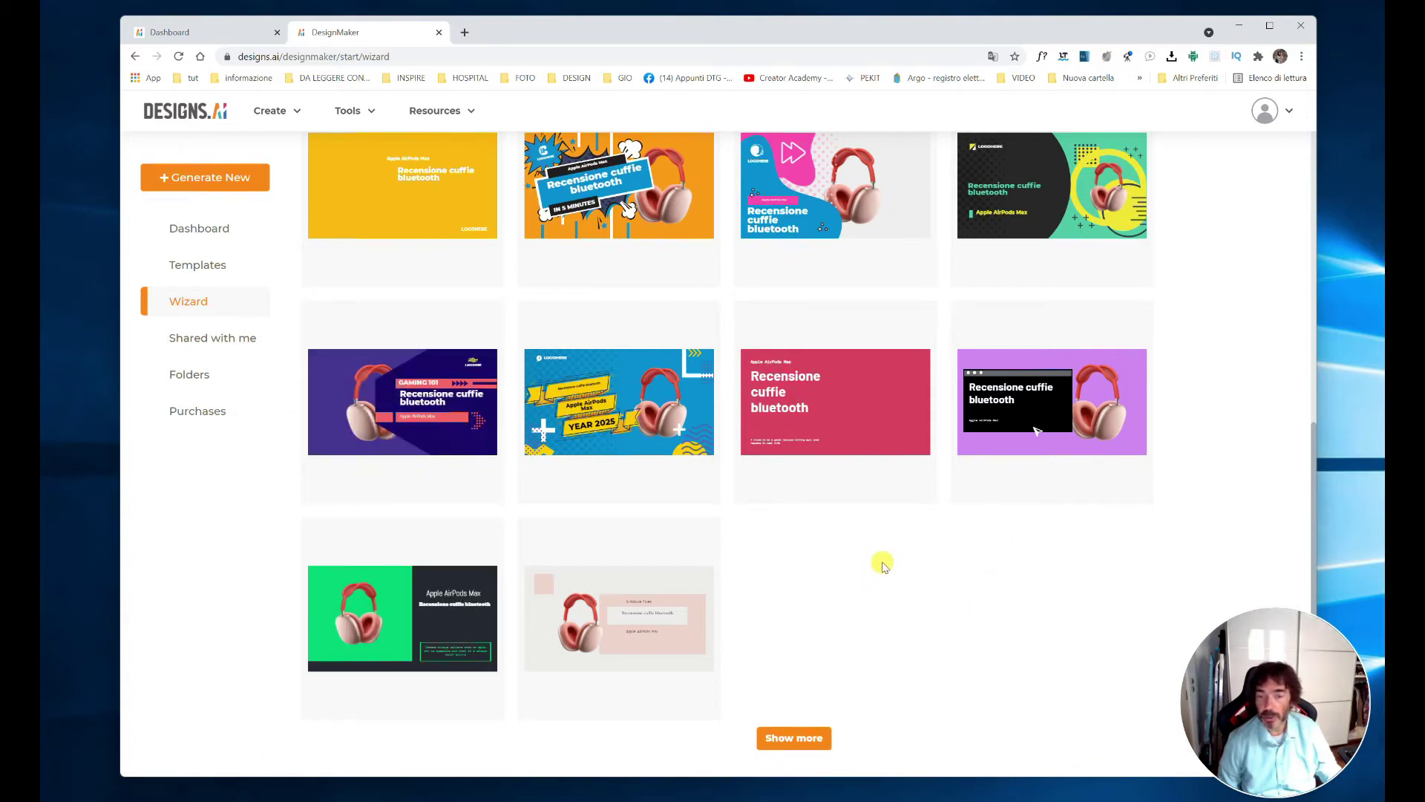
pyautogui.click(793, 737)
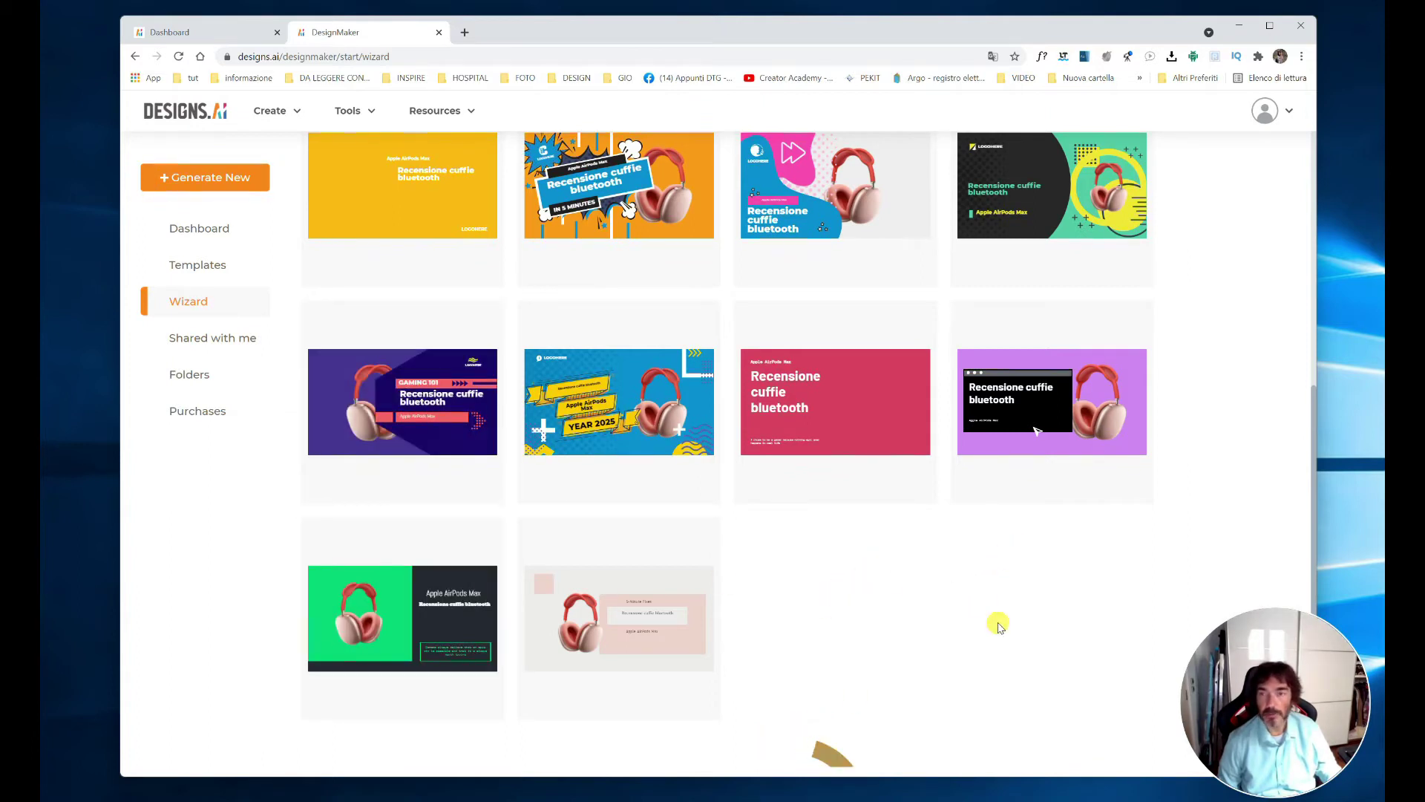
pyautogui.scroll(-3, 820, 547)
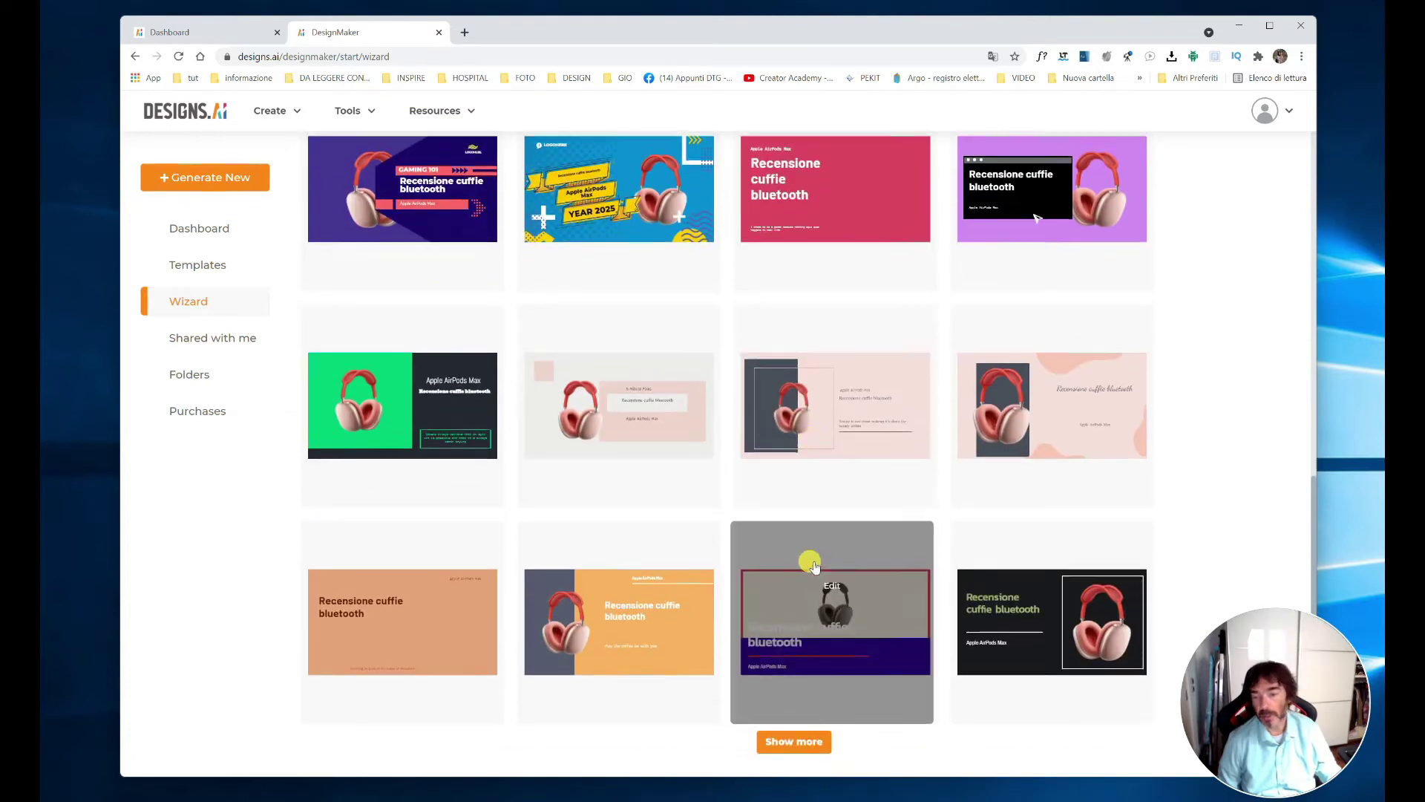
# Step: Open the dark blue design with orange and red corner blobs for editing
pyautogui.scroll(5, 809, 564)
pyautogui.scroll(4, 812, 564)
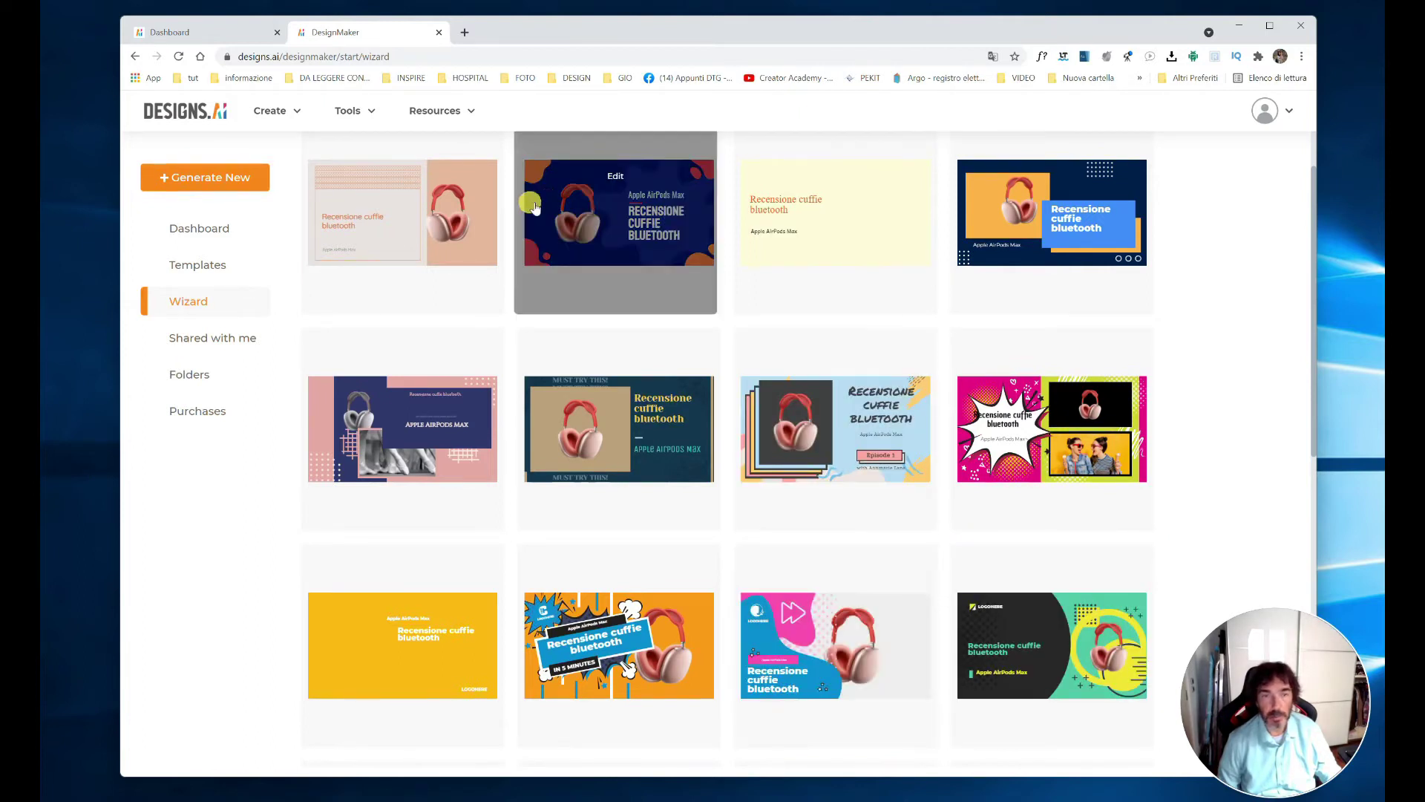
pyautogui.click(622, 200)
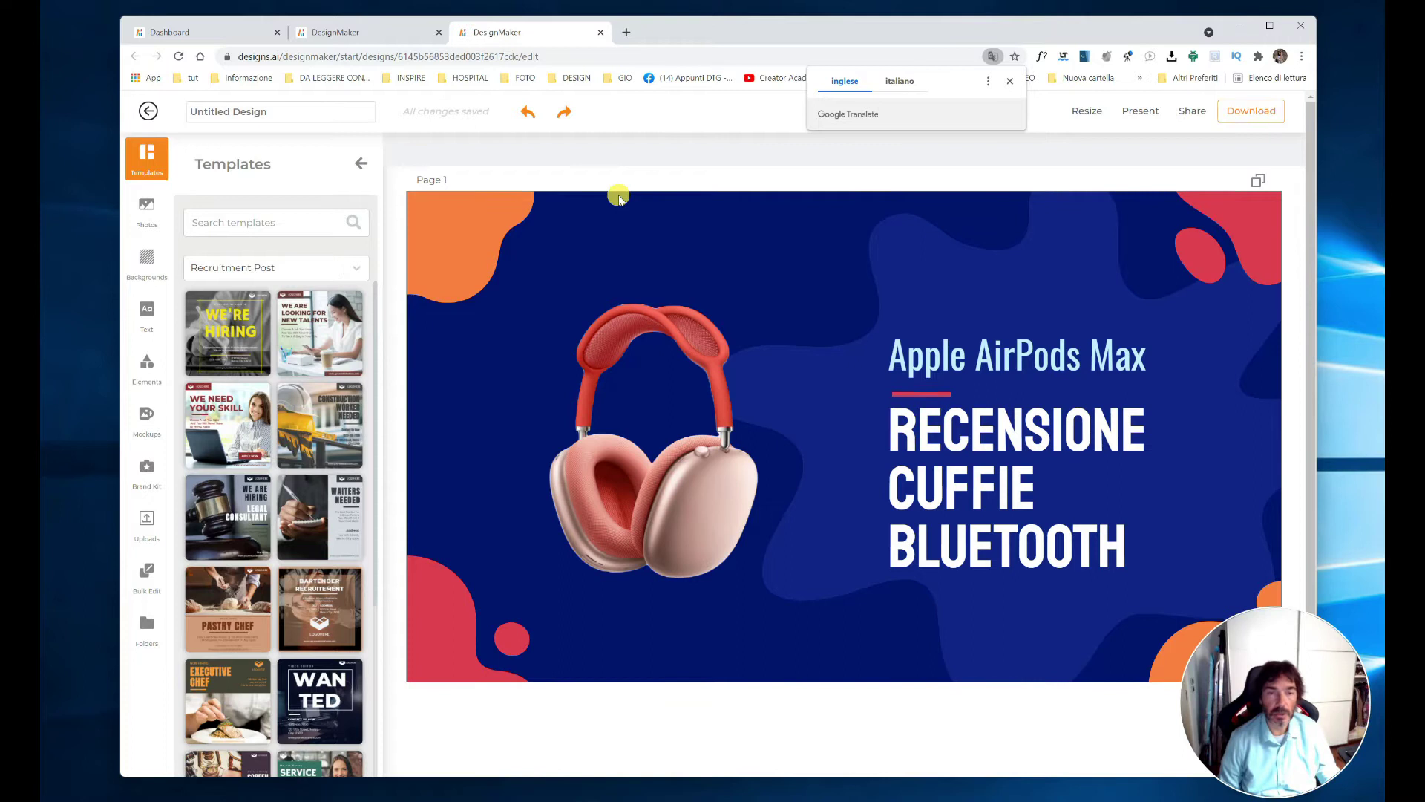
# Step: Enlarge the headphones image so its frame spans nearly the full height of the thumbnail
pyautogui.click(683, 366)
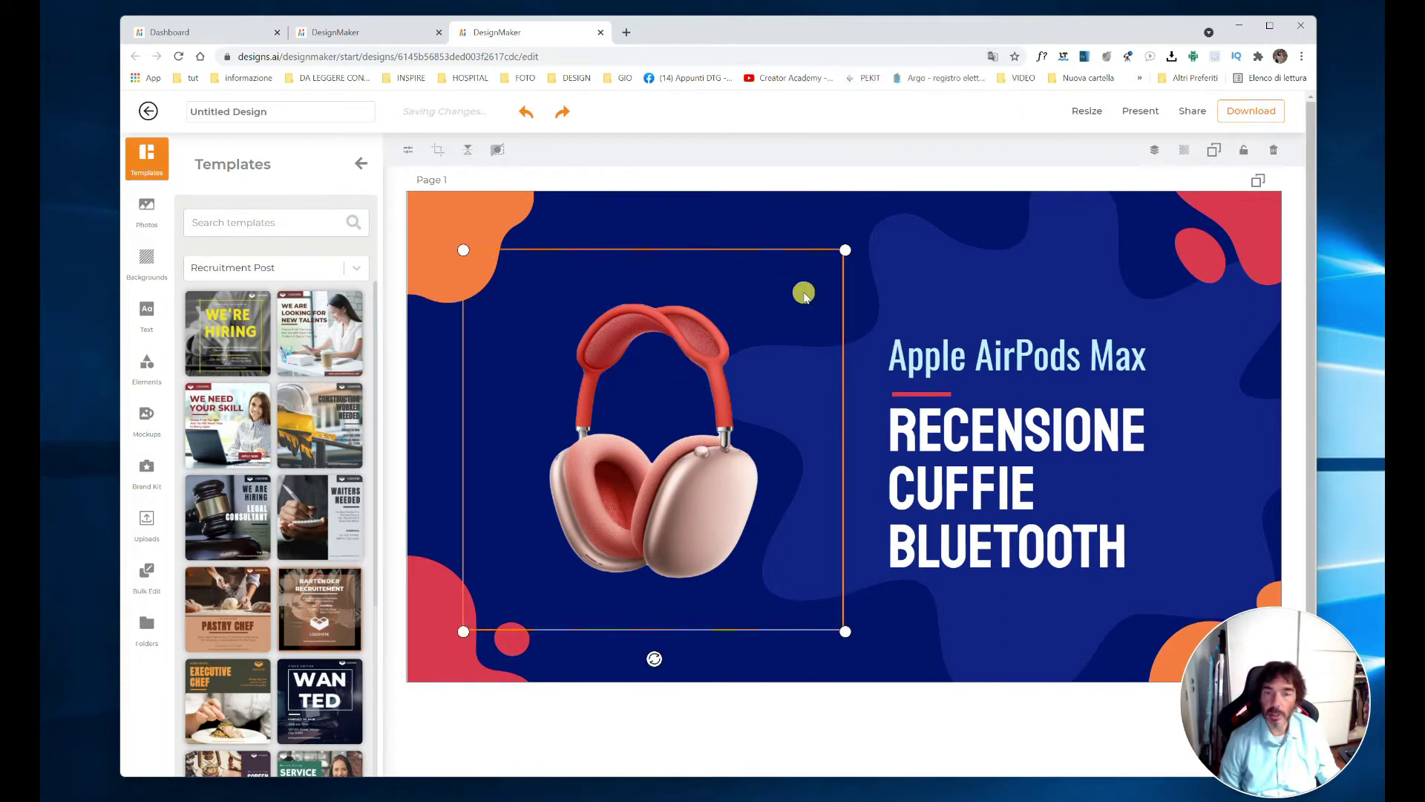
pyautogui.moveTo(844, 250); pyautogui.dragTo(863, 234)
pyautogui.moveTo(464, 632); pyautogui.dragTo(422, 672)
pyautogui.moveTo(866, 235)
pyautogui.mouseDown()
pyautogui.moveTo(833, 252)
pyautogui.moveTo(870, 225)
pyautogui.mouseUp()
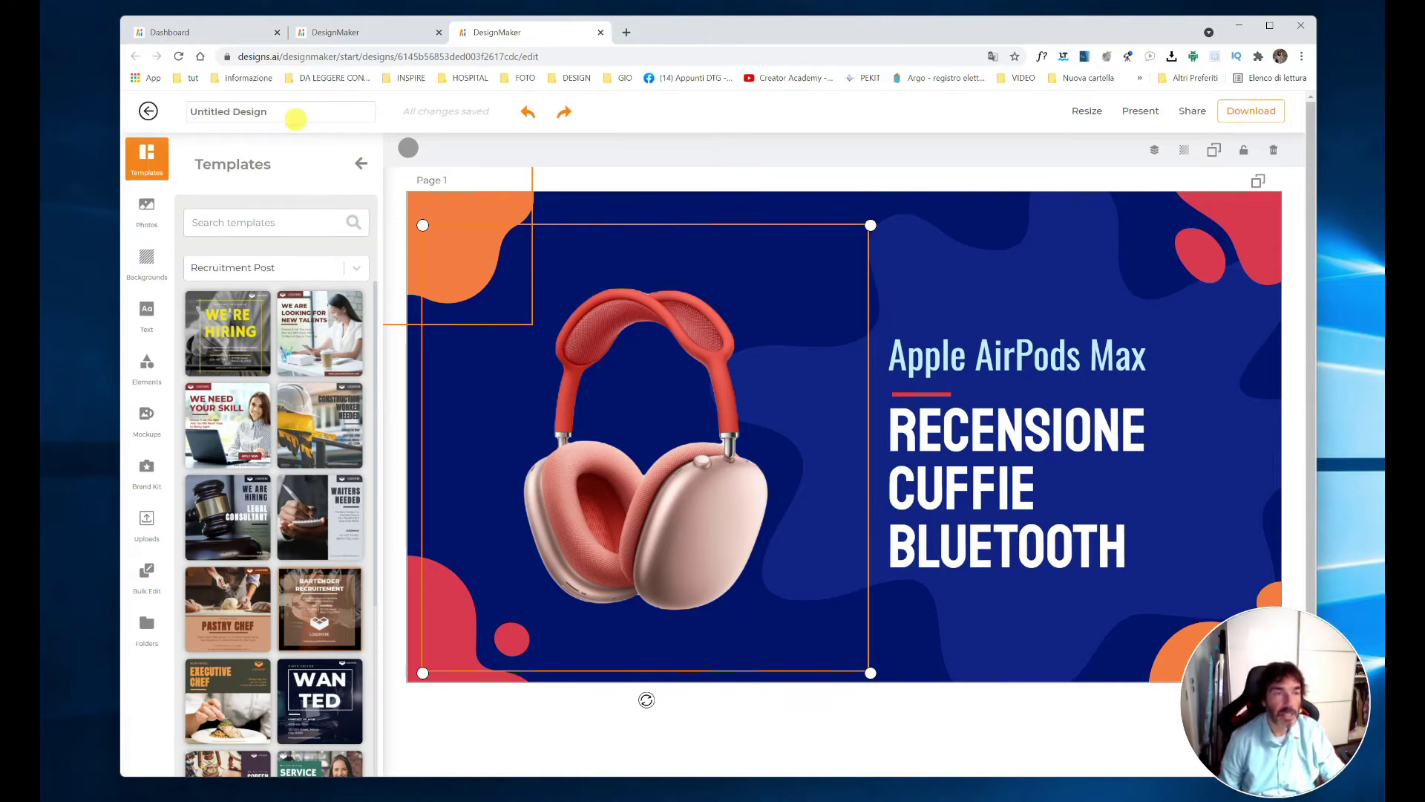
# Step: Examine the stock photos, graphics, backgrounds and text styles available for the design
pyautogui.click(148, 206)
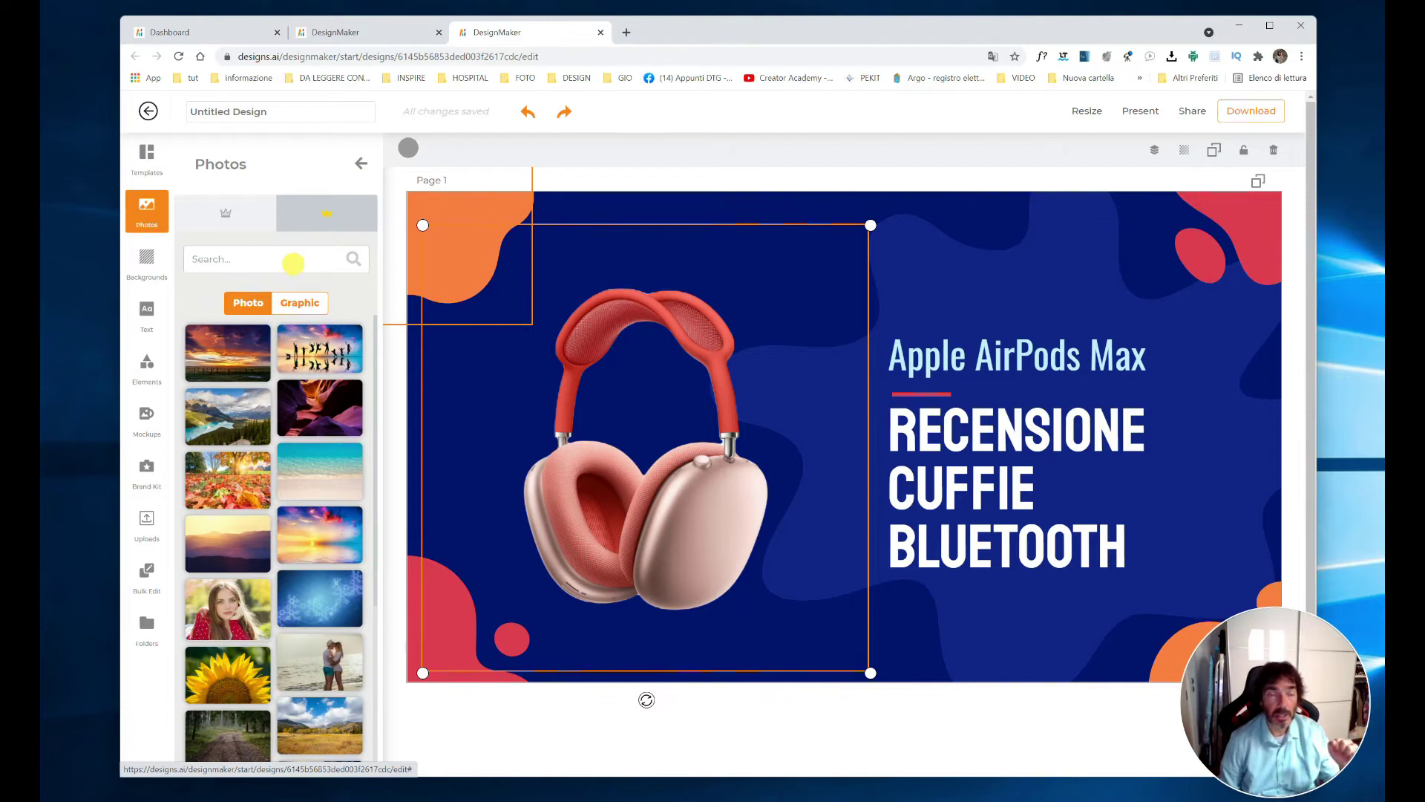
pyautogui.click(251, 304)
pyautogui.click(302, 304)
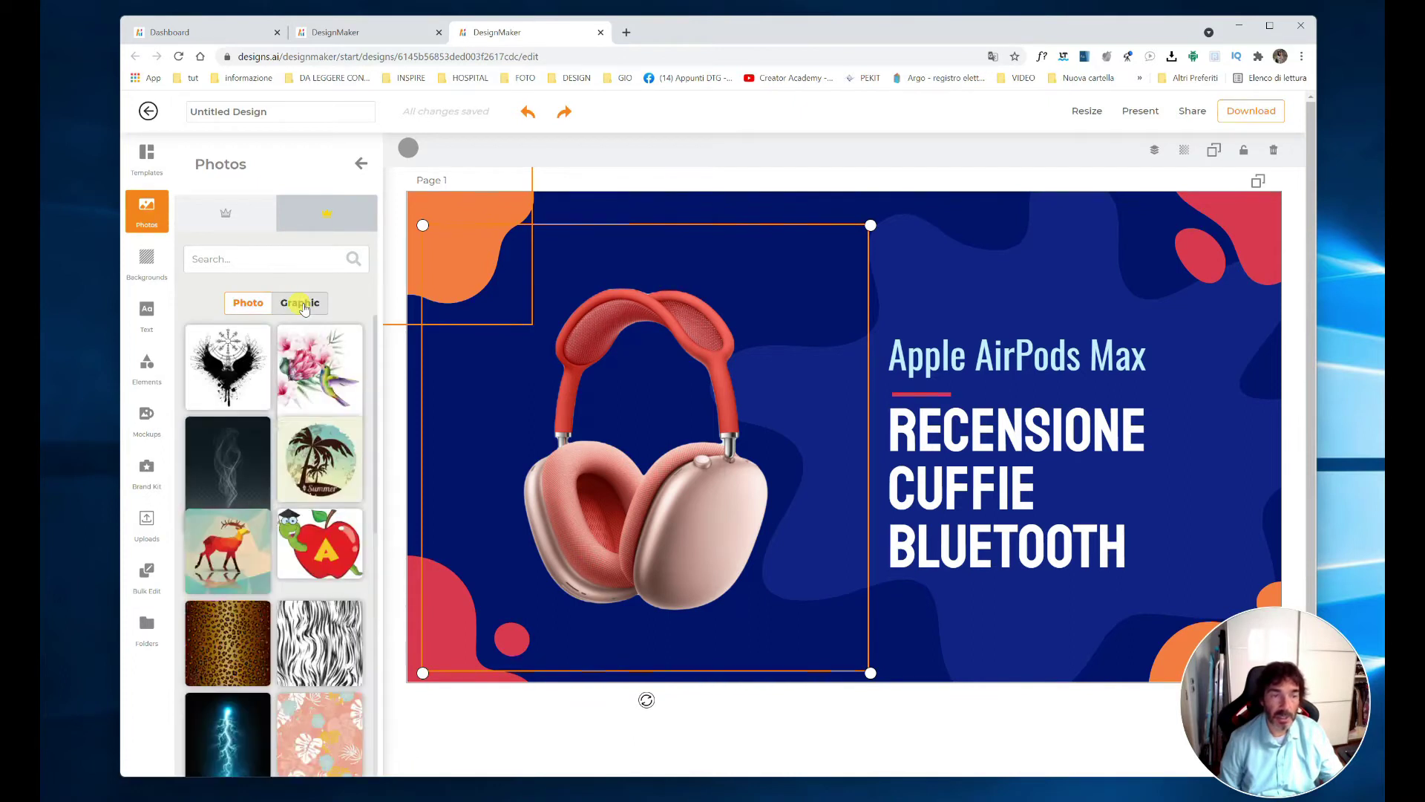
pyautogui.scroll(-5, 301, 446)
pyautogui.scroll(-10, 300, 446)
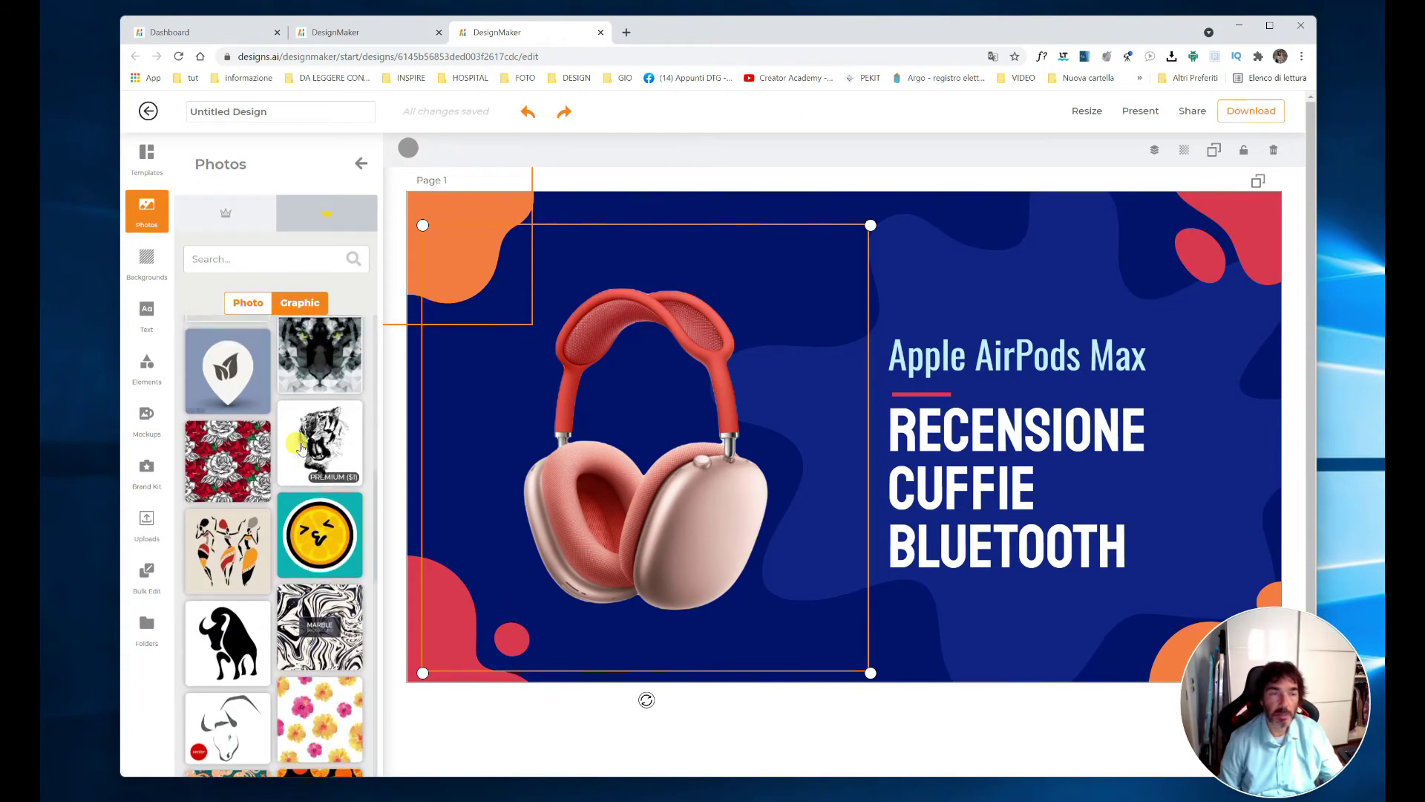
pyautogui.click(244, 303)
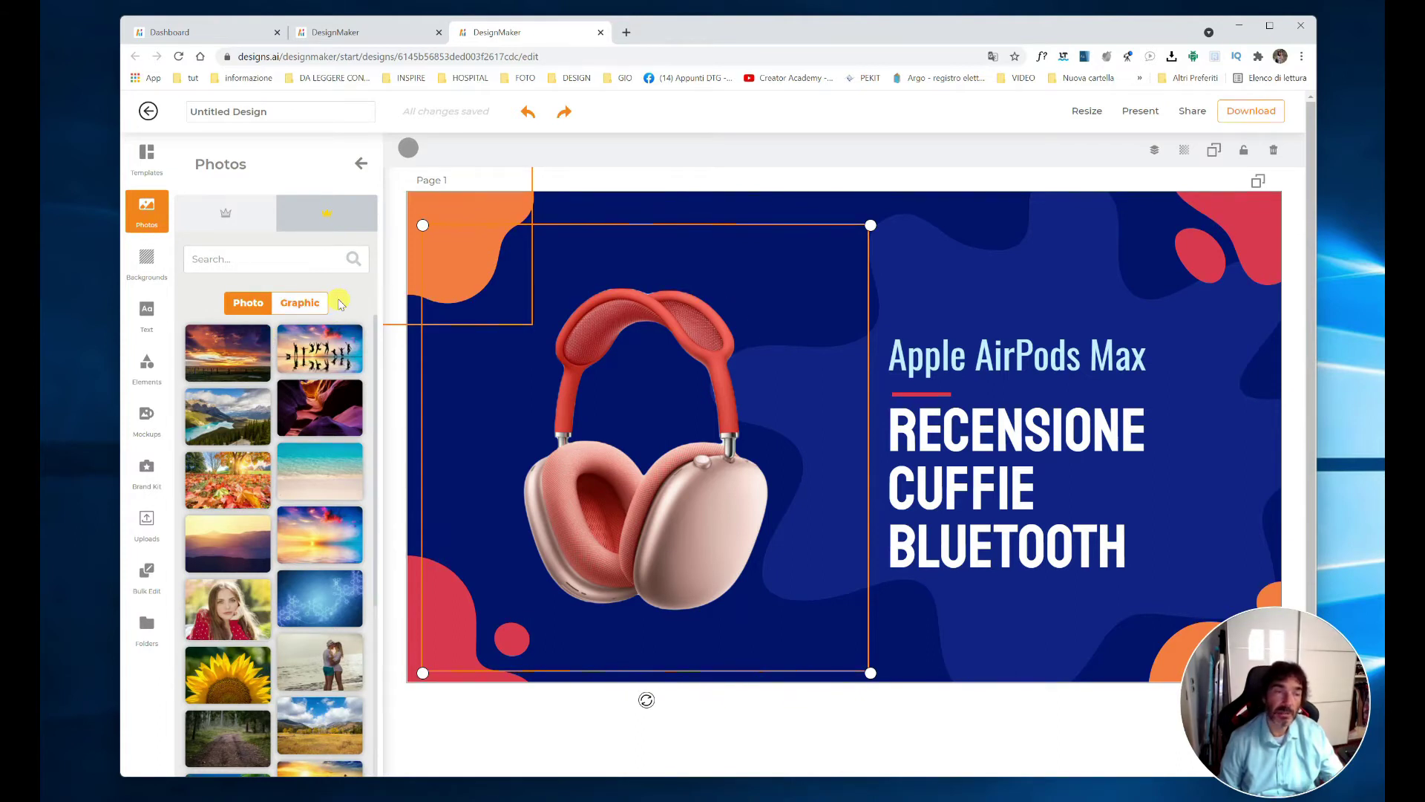
pyautogui.click(147, 265)
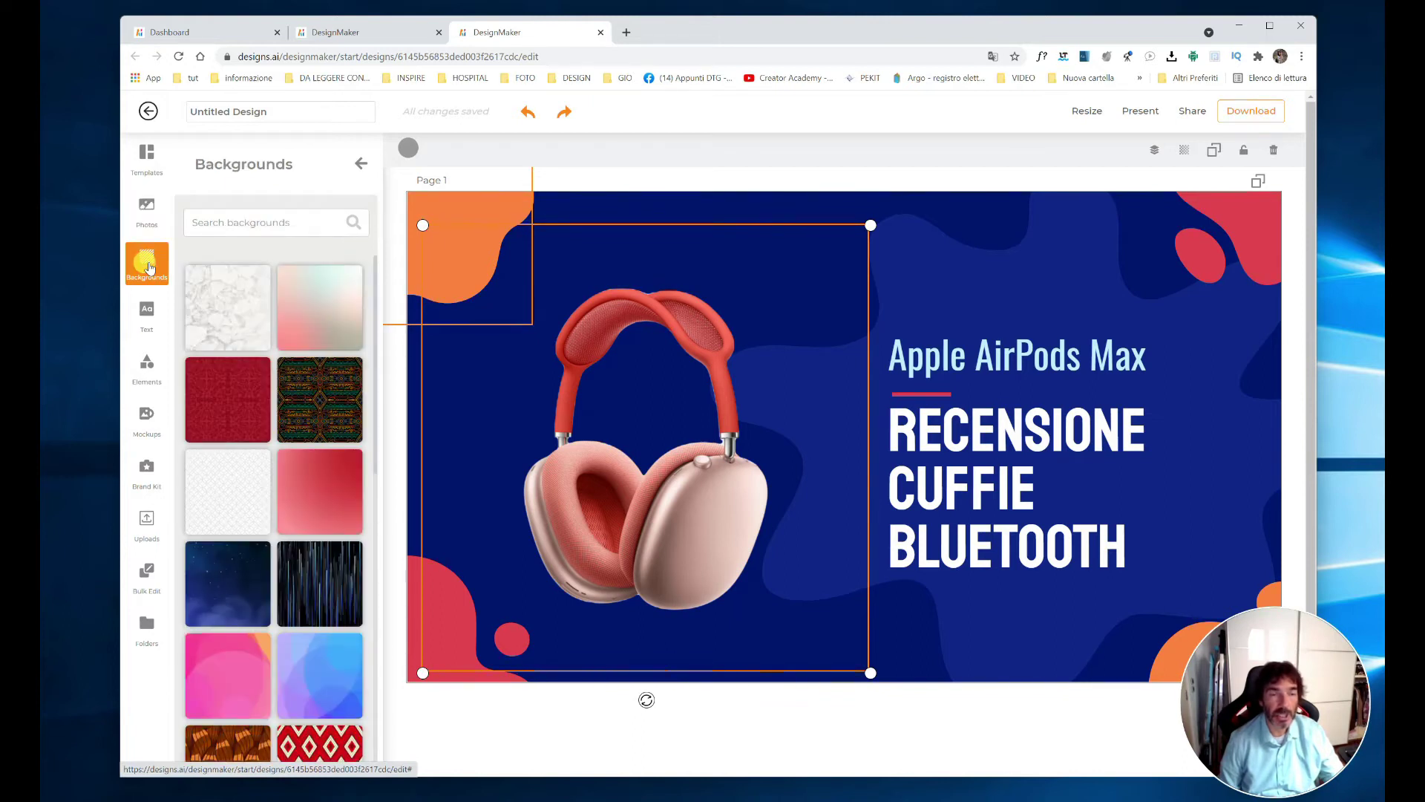
pyautogui.scroll(-10, 296, 471)
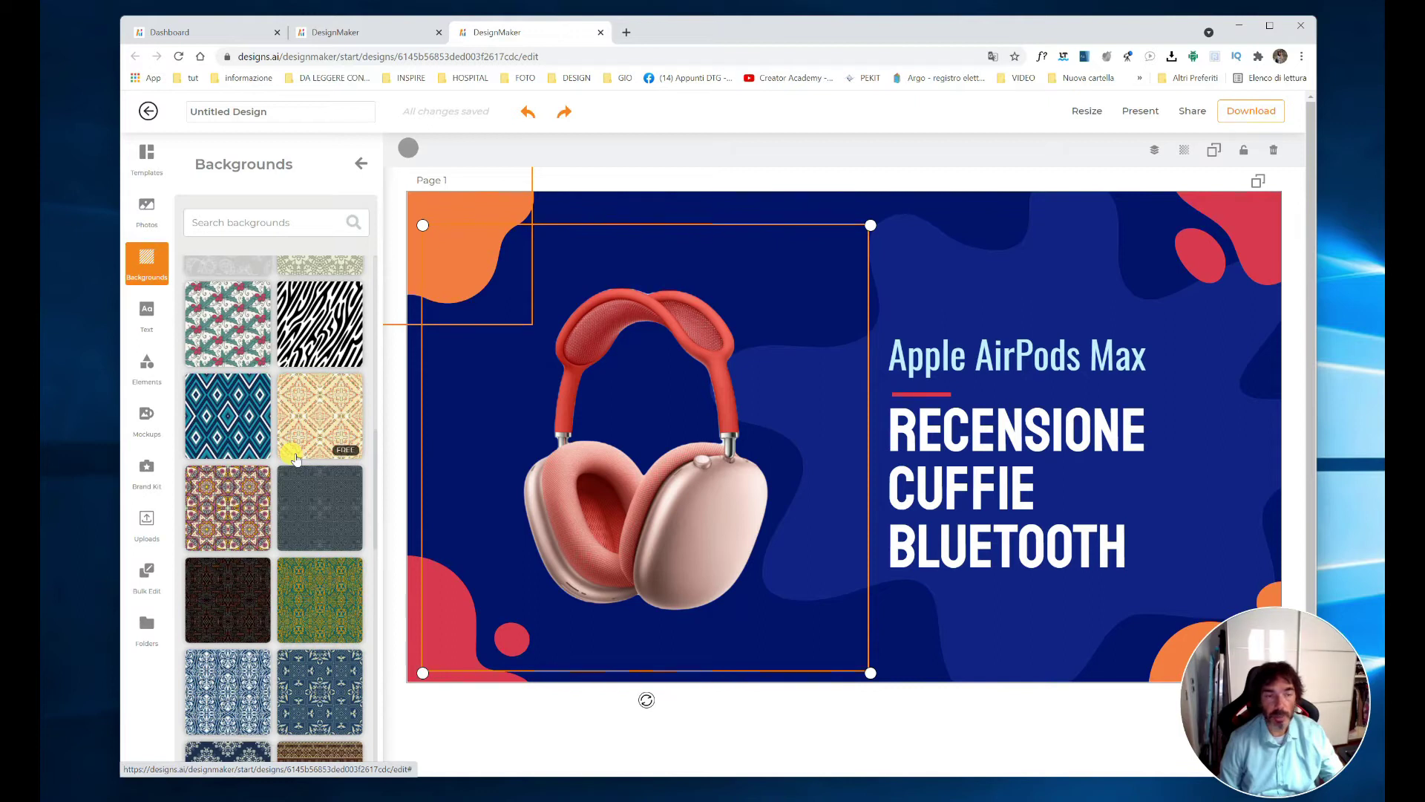
pyautogui.click(162, 313)
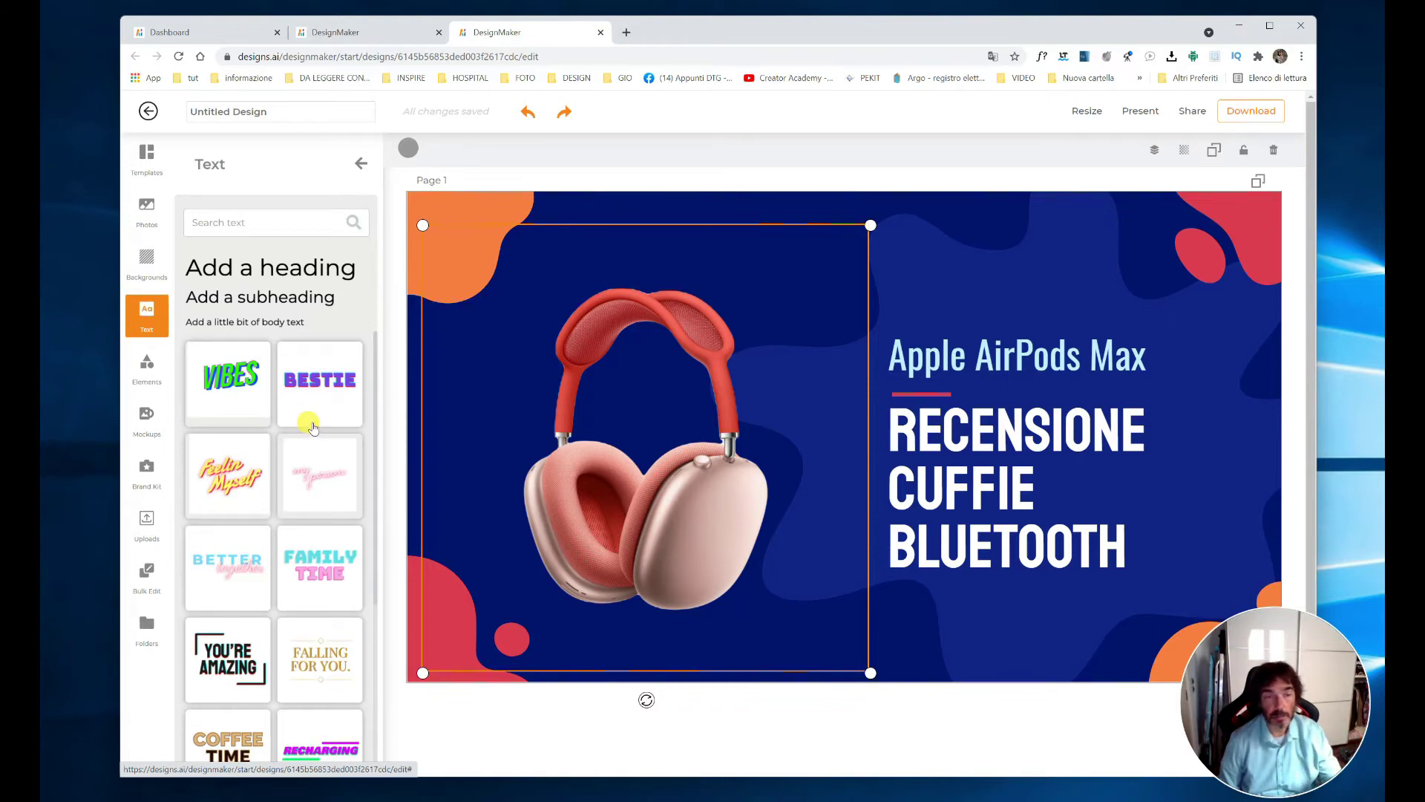
pyautogui.scroll(-10, 312, 428)
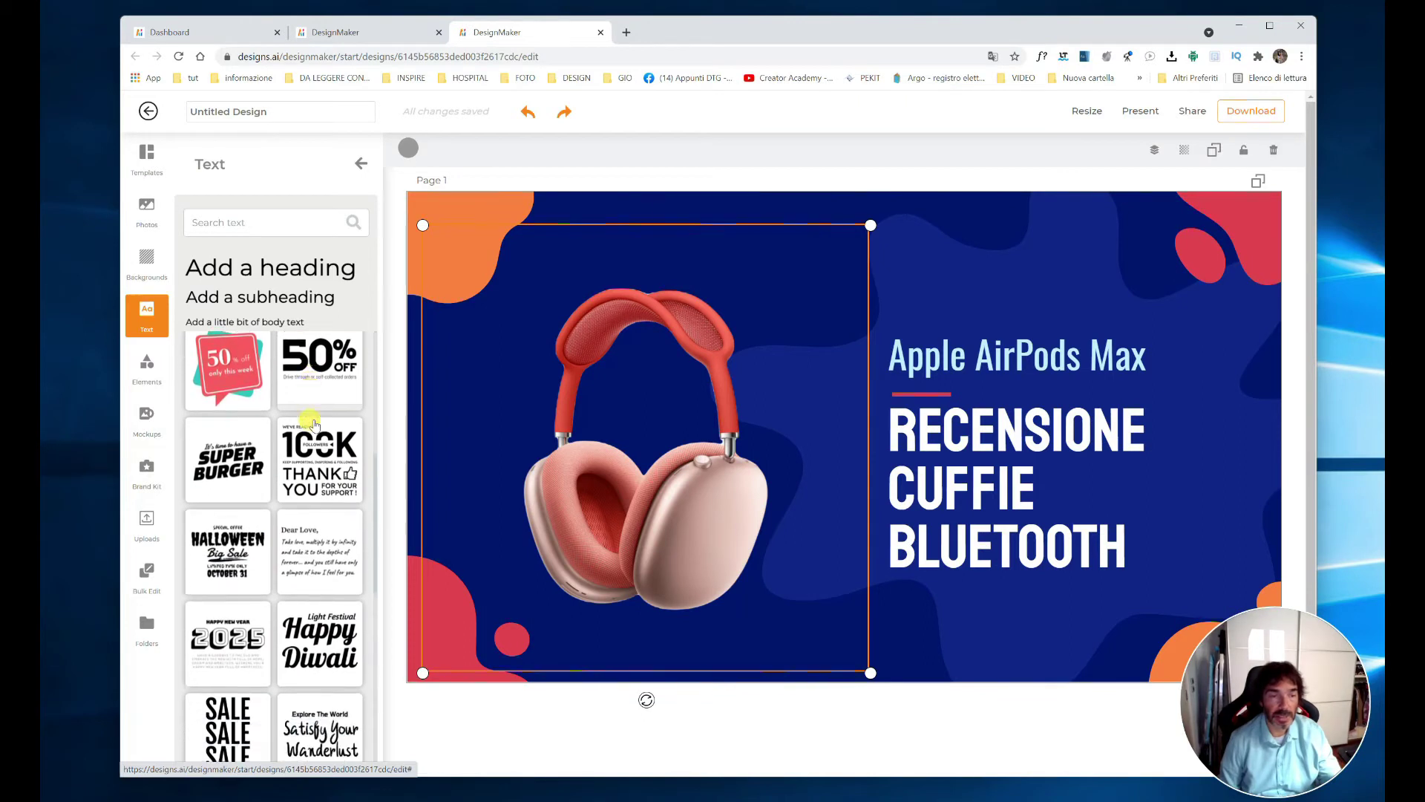
# Step: Examine the remaining ready-made text combinations, such as the sale, quote and button styles
pyautogui.scroll(-8, 312, 426)
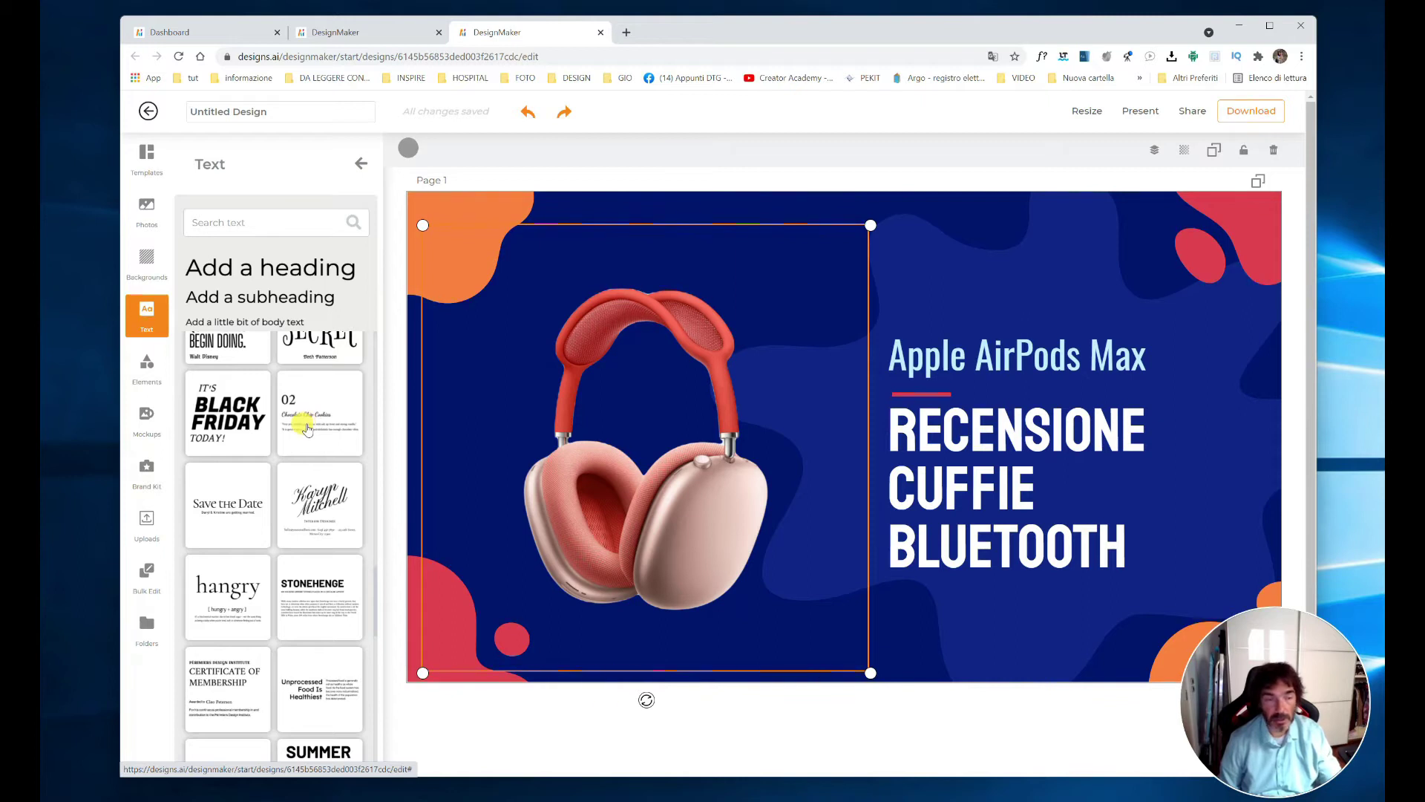
pyautogui.scroll(-3, 307, 429)
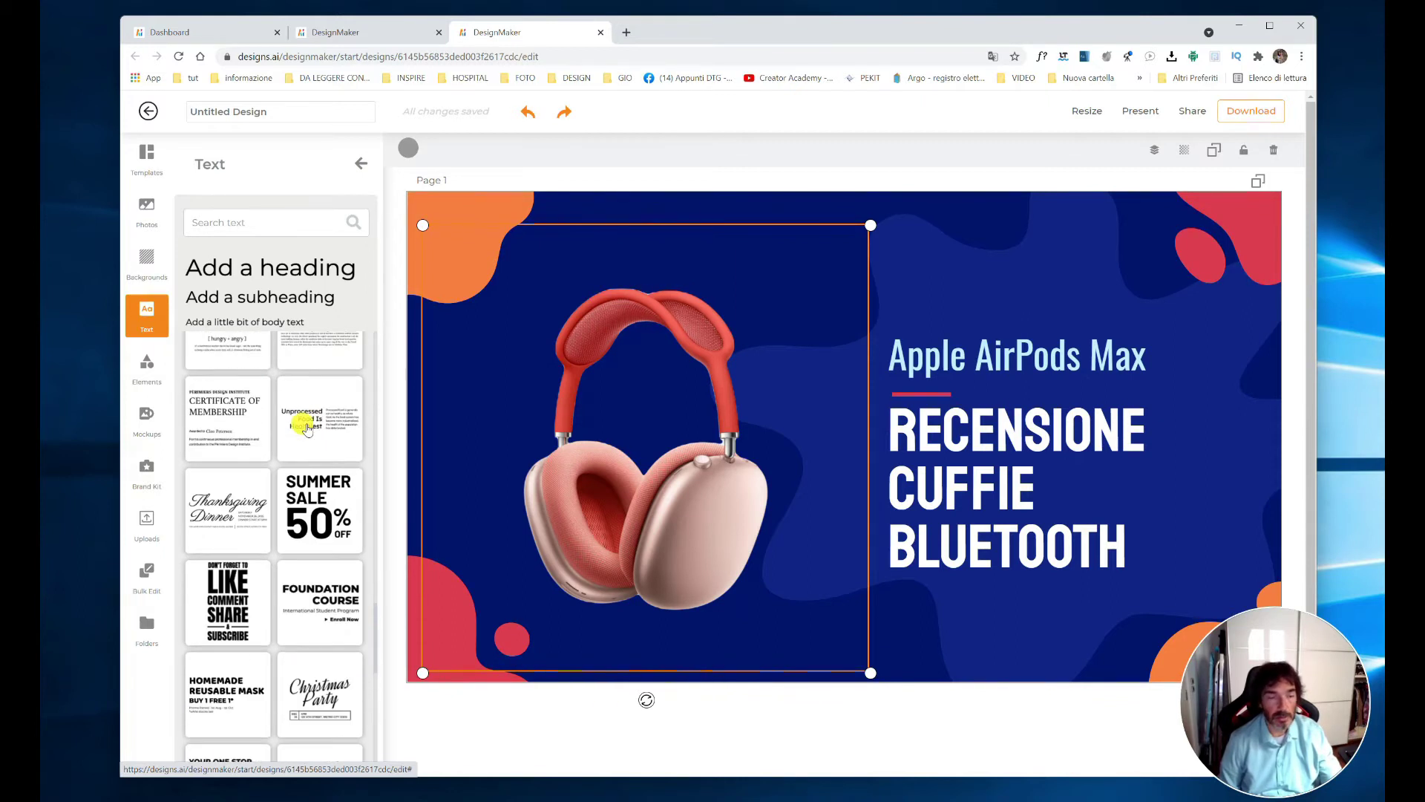
pyautogui.scroll(-15, 307, 429)
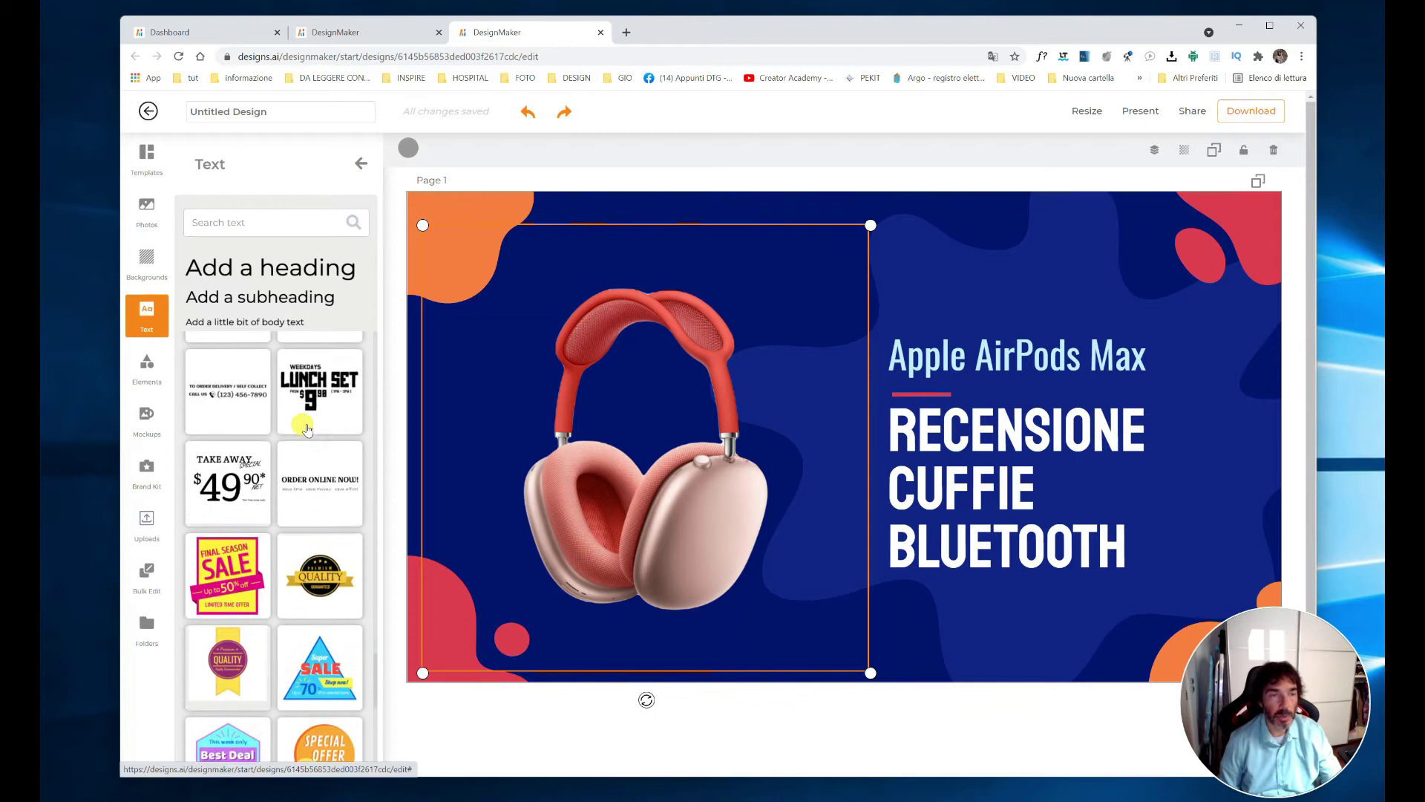
pyautogui.scroll(-12, 307, 429)
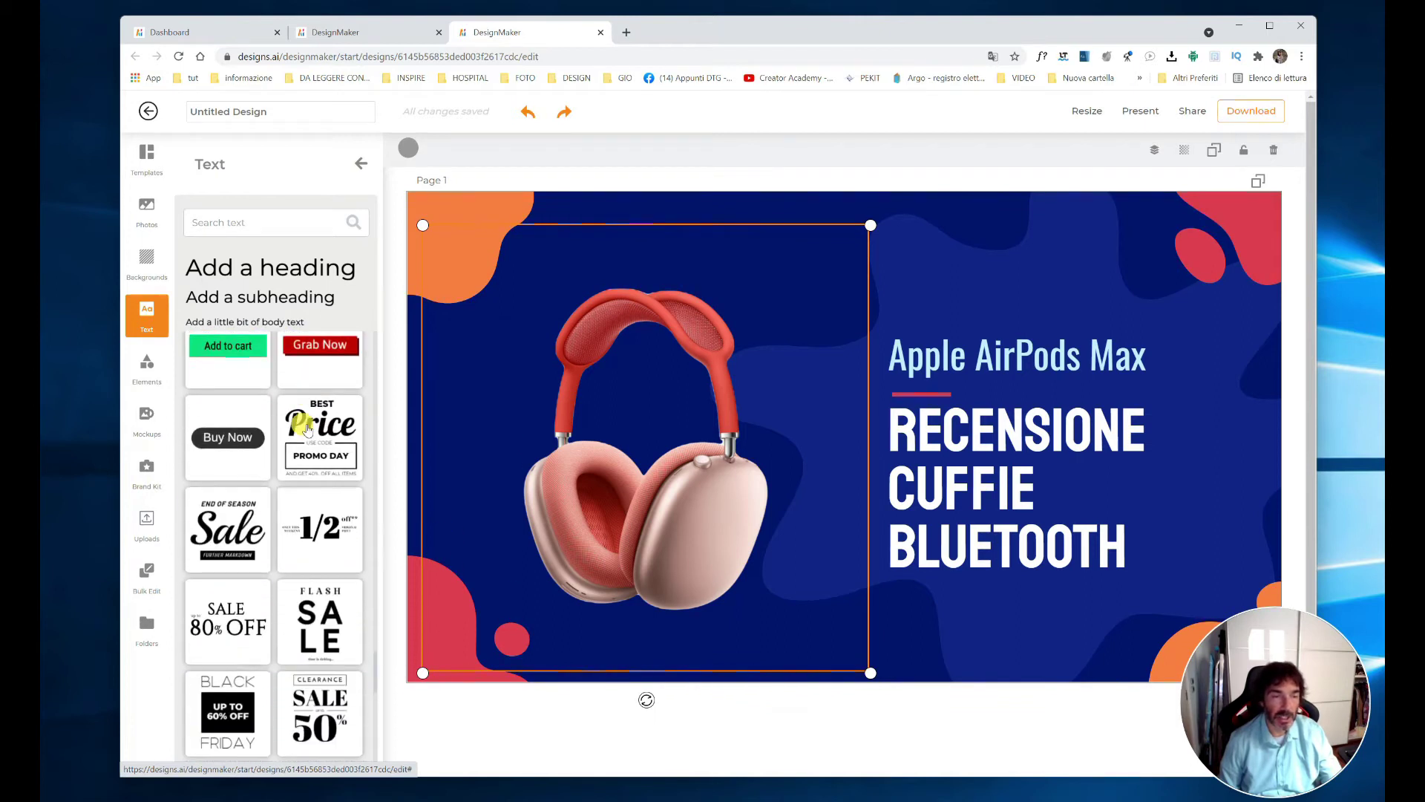
pyautogui.scroll(4, 307, 429)
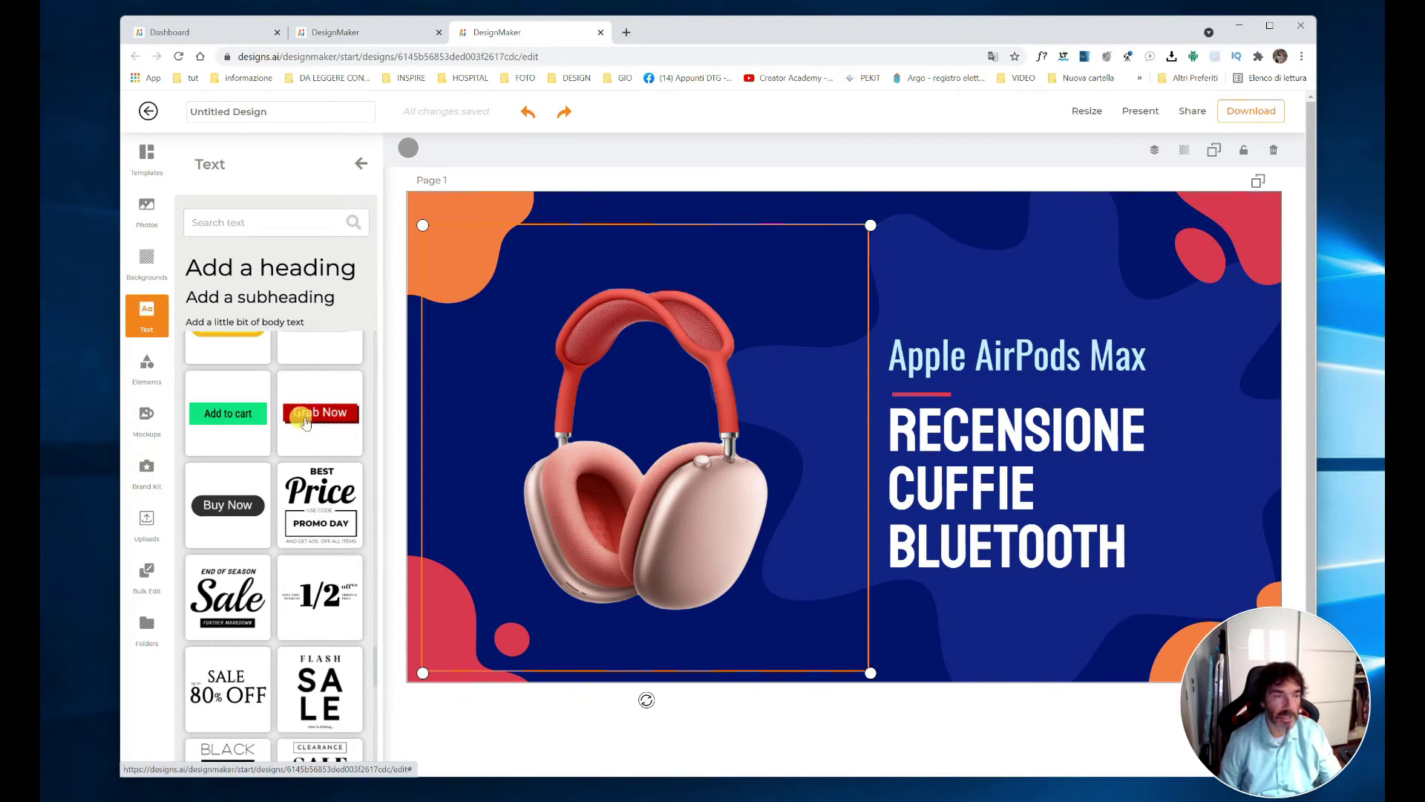
# Step: Examine the available element categories, including masks, shapes, doodles, arrows, ribbon banners, icons and note papers
pyautogui.click(154, 367)
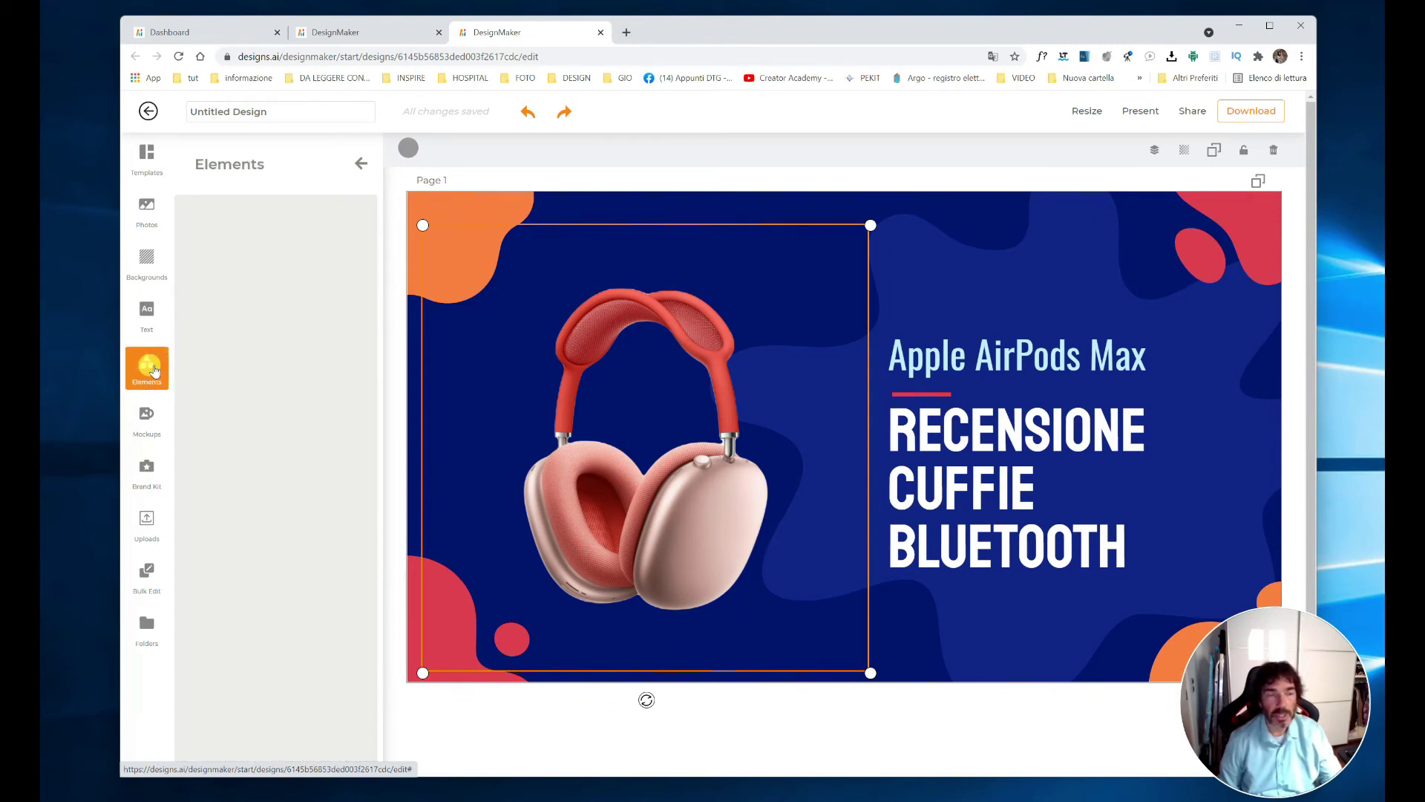
pyautogui.scroll(-5, 312, 416)
pyautogui.scroll(2, 274, 430)
pyautogui.scroll(2, 262, 434)
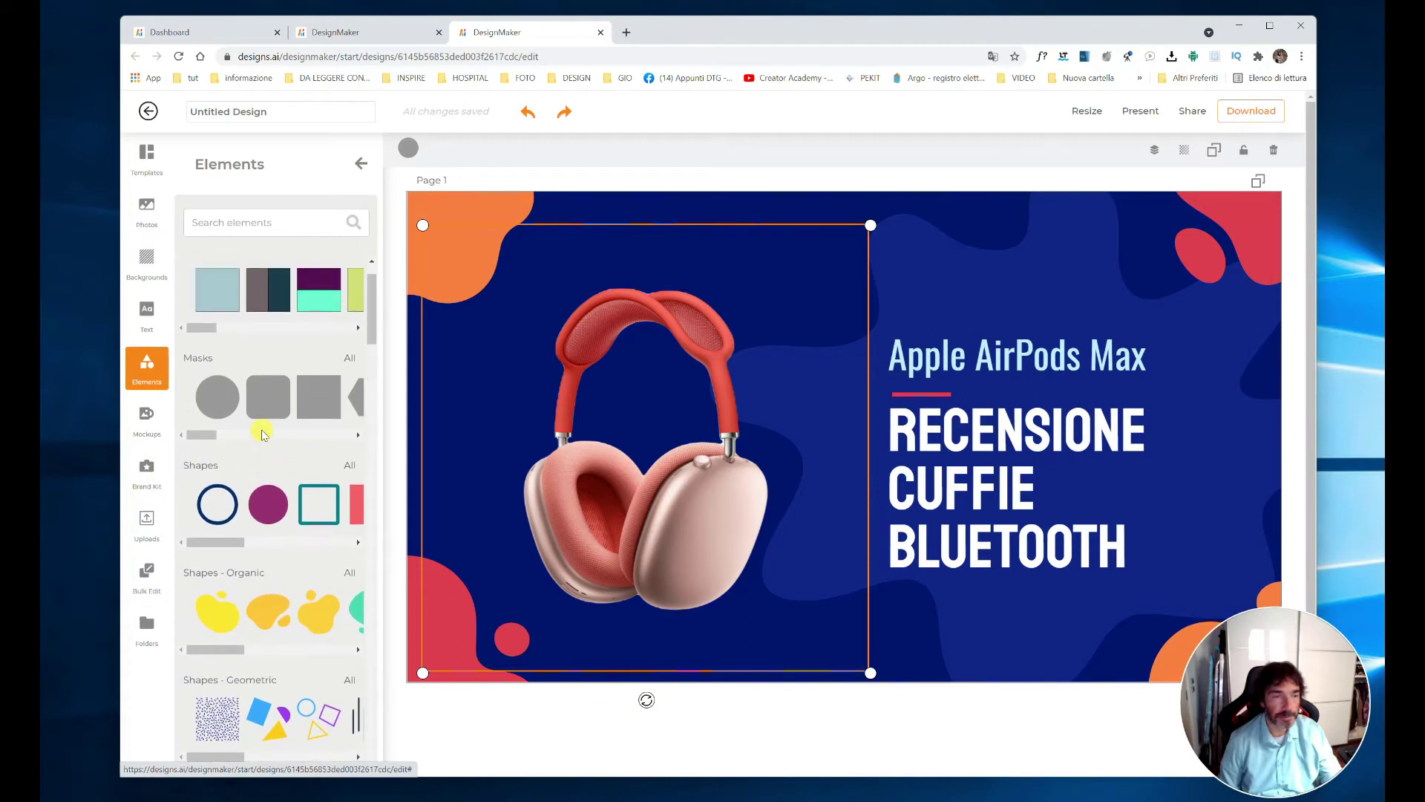
pyautogui.scroll(1, 262, 434)
pyautogui.scroll(-4, 262, 434)
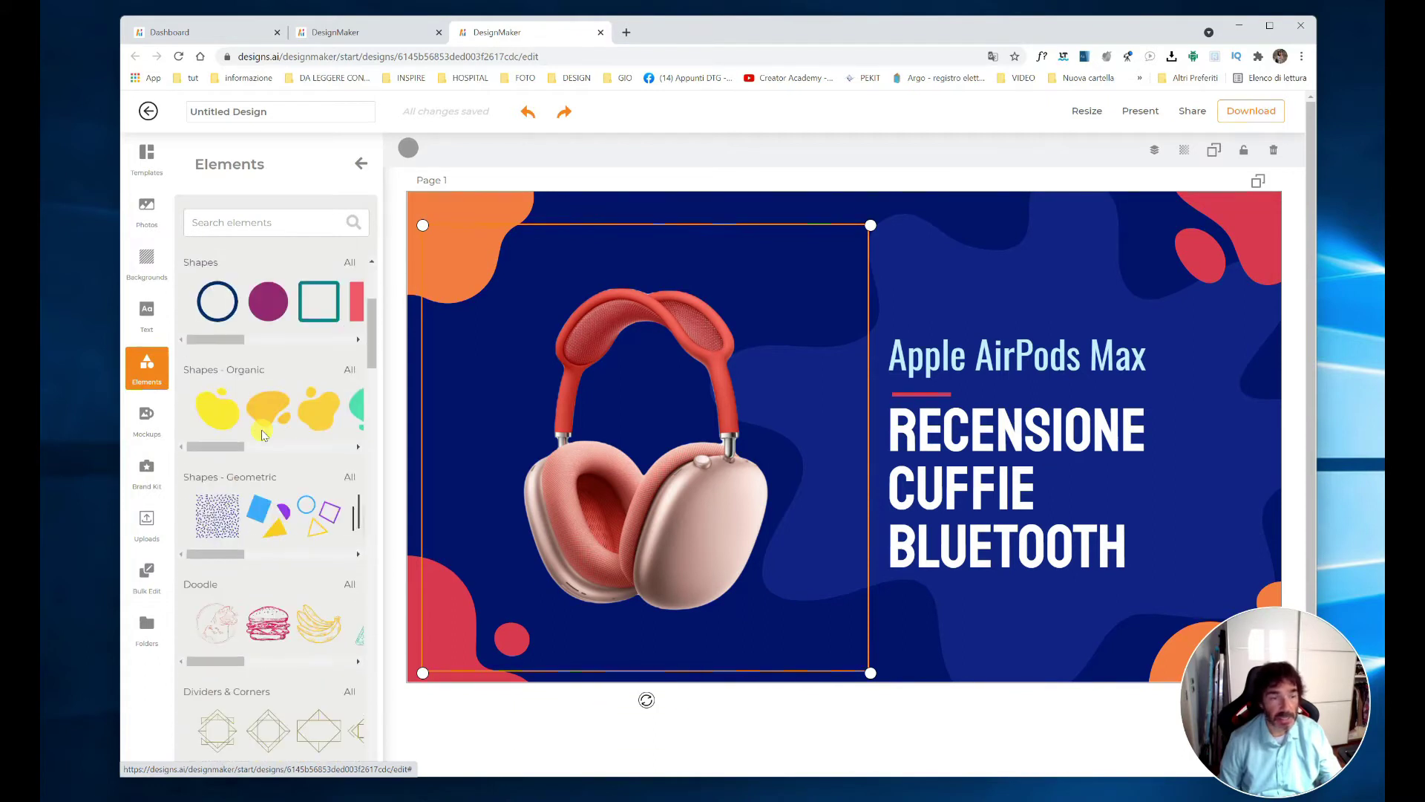
pyautogui.scroll(-3, 268, 446)
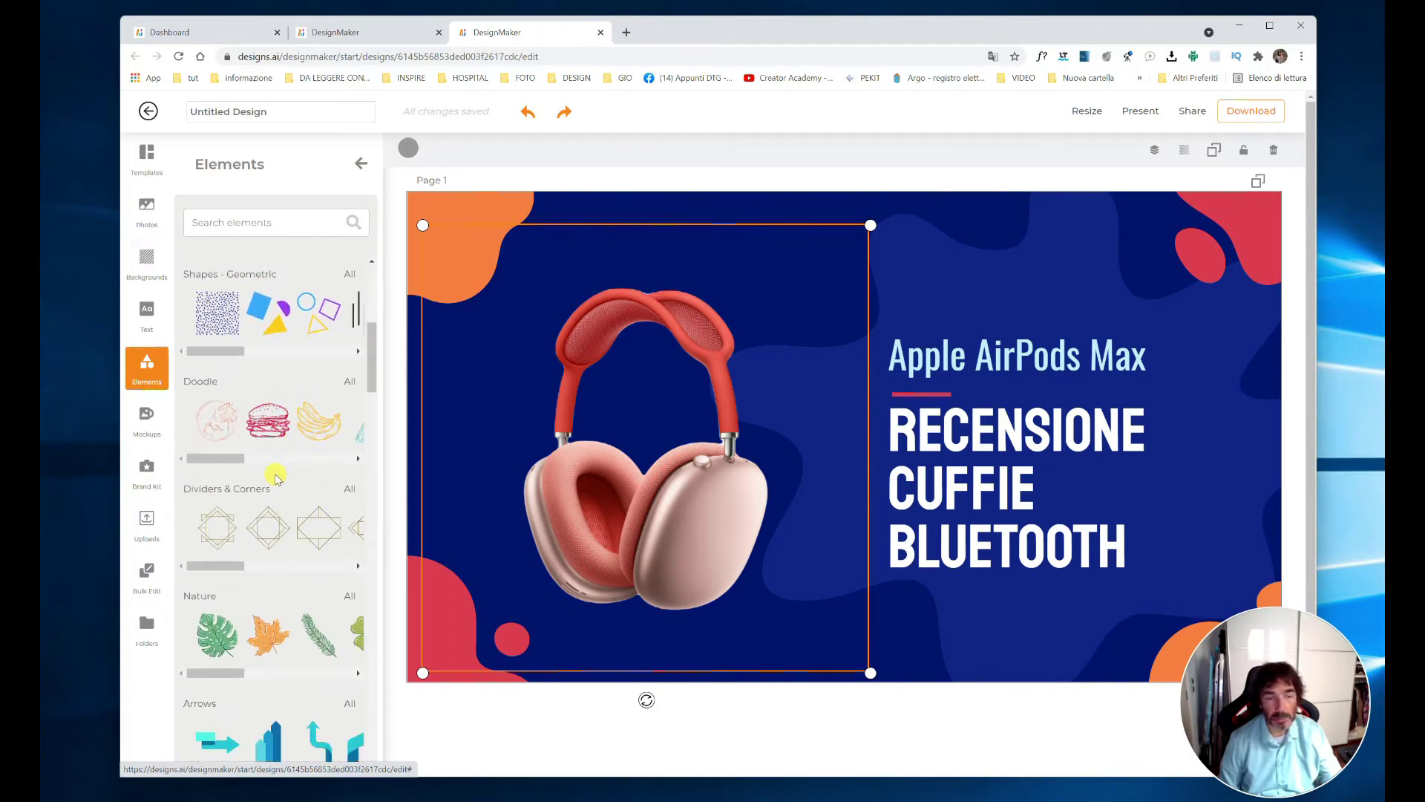
pyautogui.scroll(-3, 274, 478)
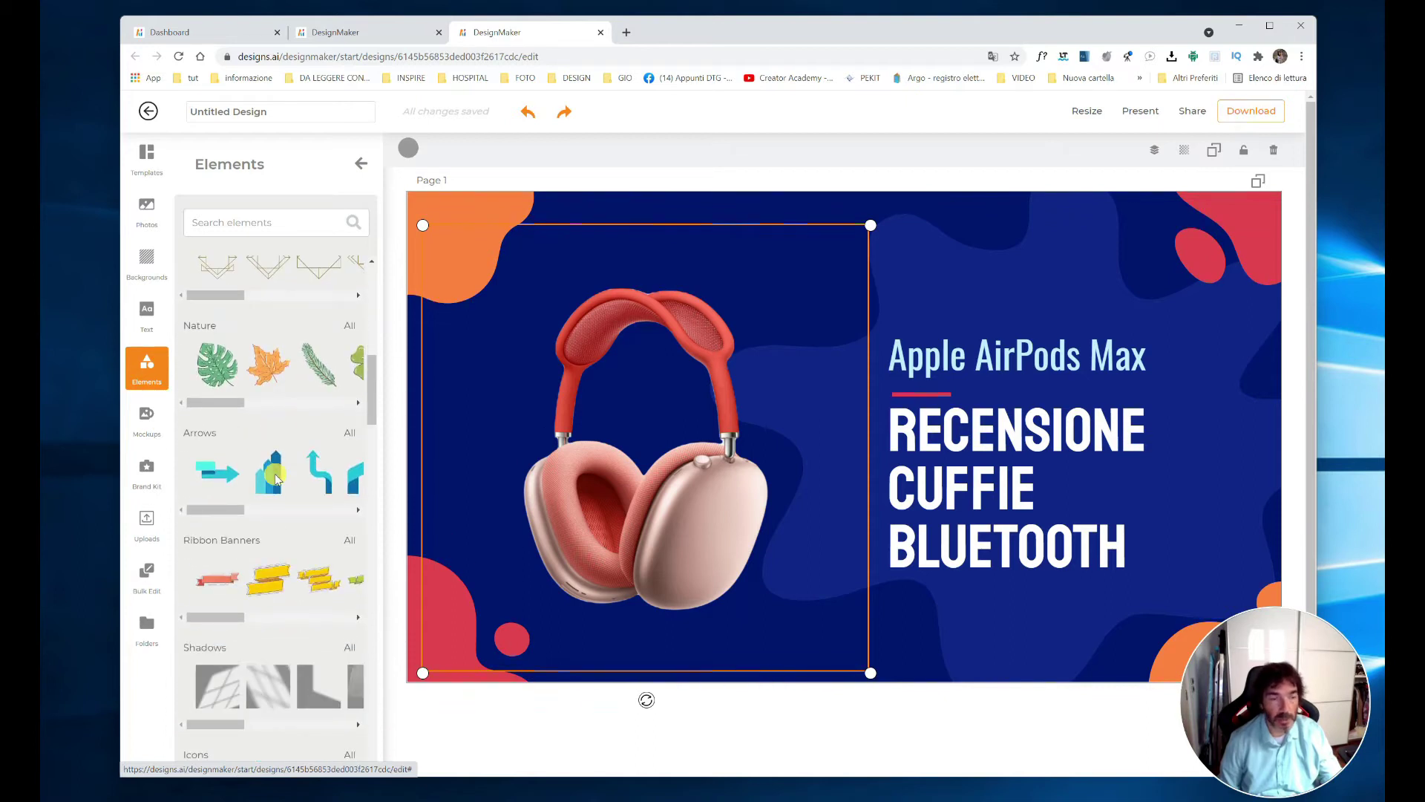
pyautogui.scroll(-5, 274, 473)
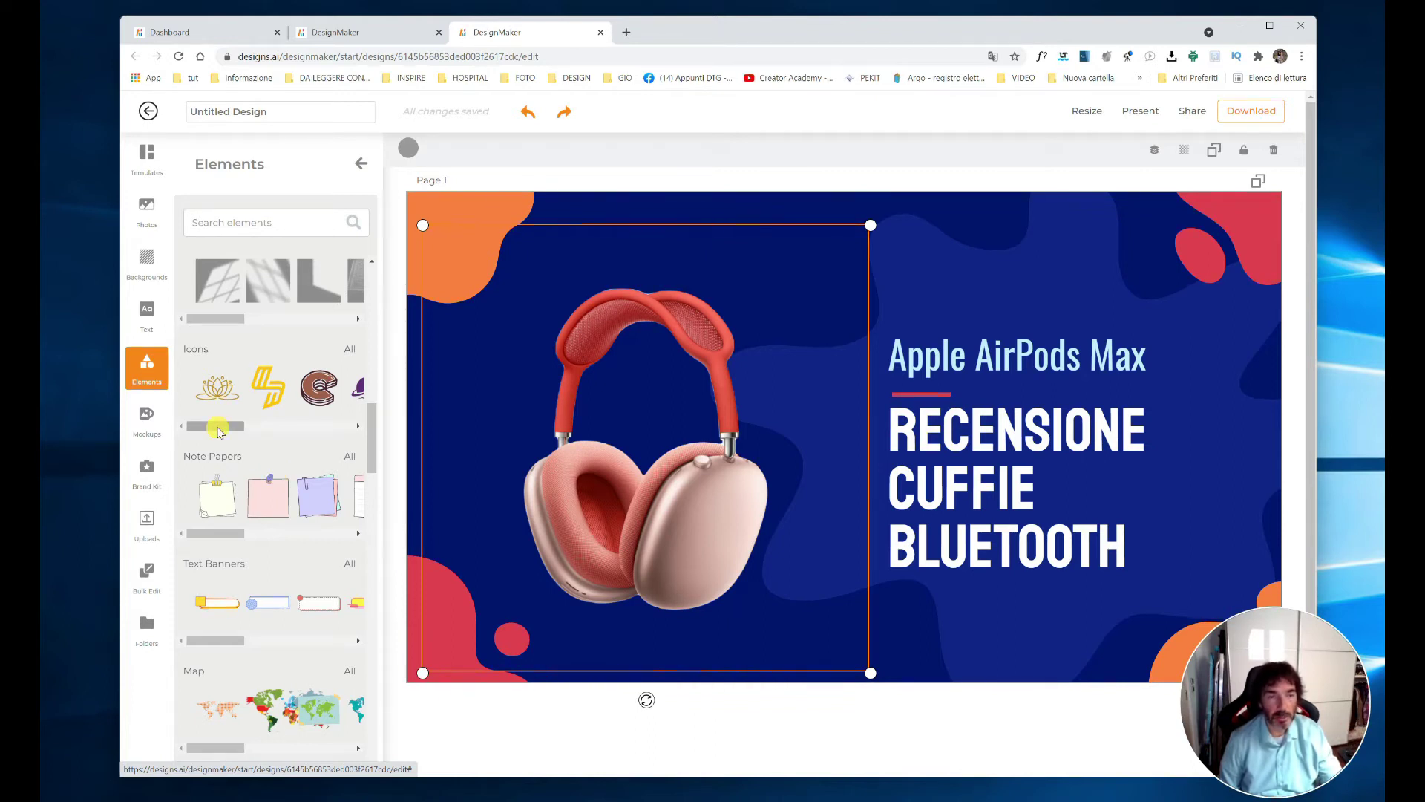
pyautogui.scroll(5, 316, 446)
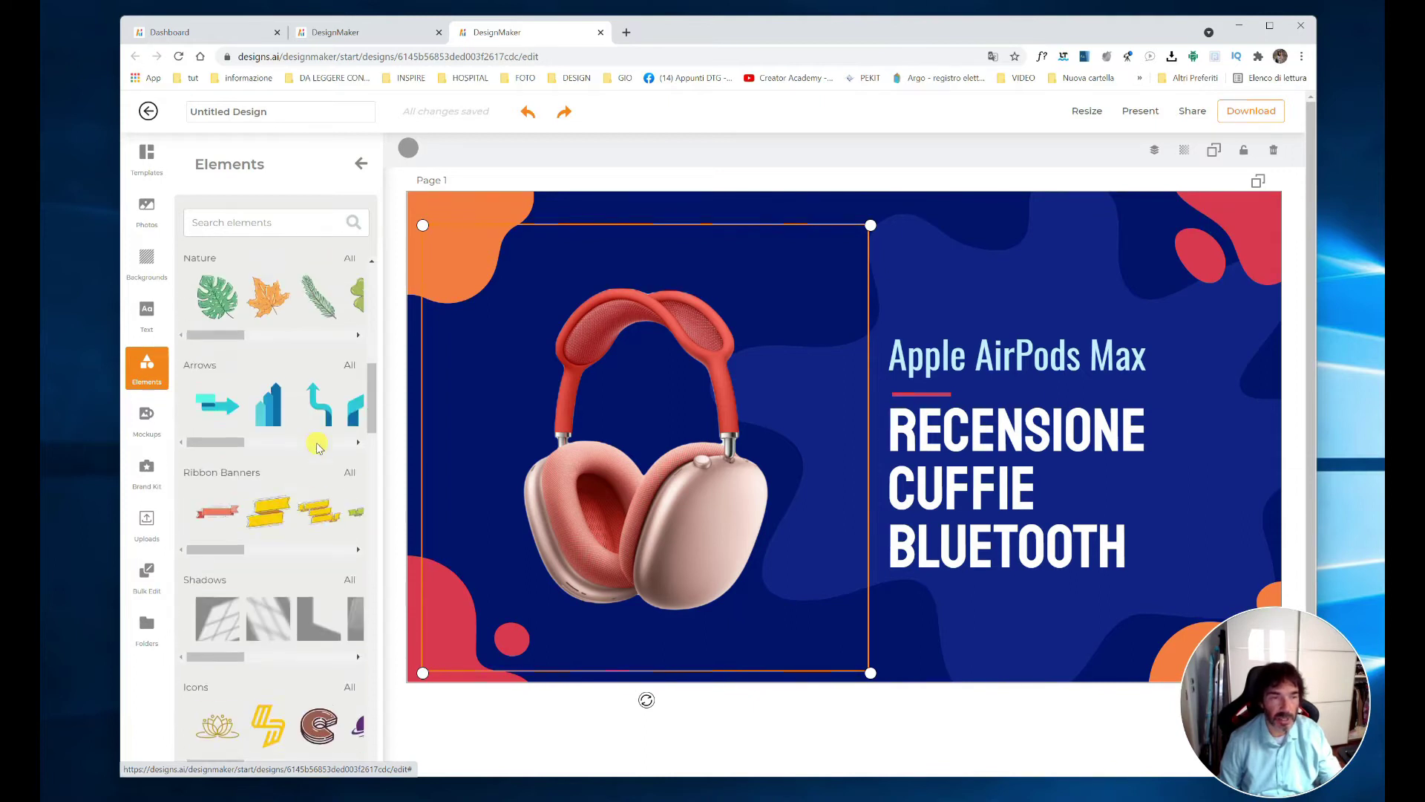
pyautogui.scroll(4, 316, 445)
# Step: Search the elements for "like" and add the dark thumbs-up icon with the light grey cuff to the thumbnail
pyautogui.click(269, 223)
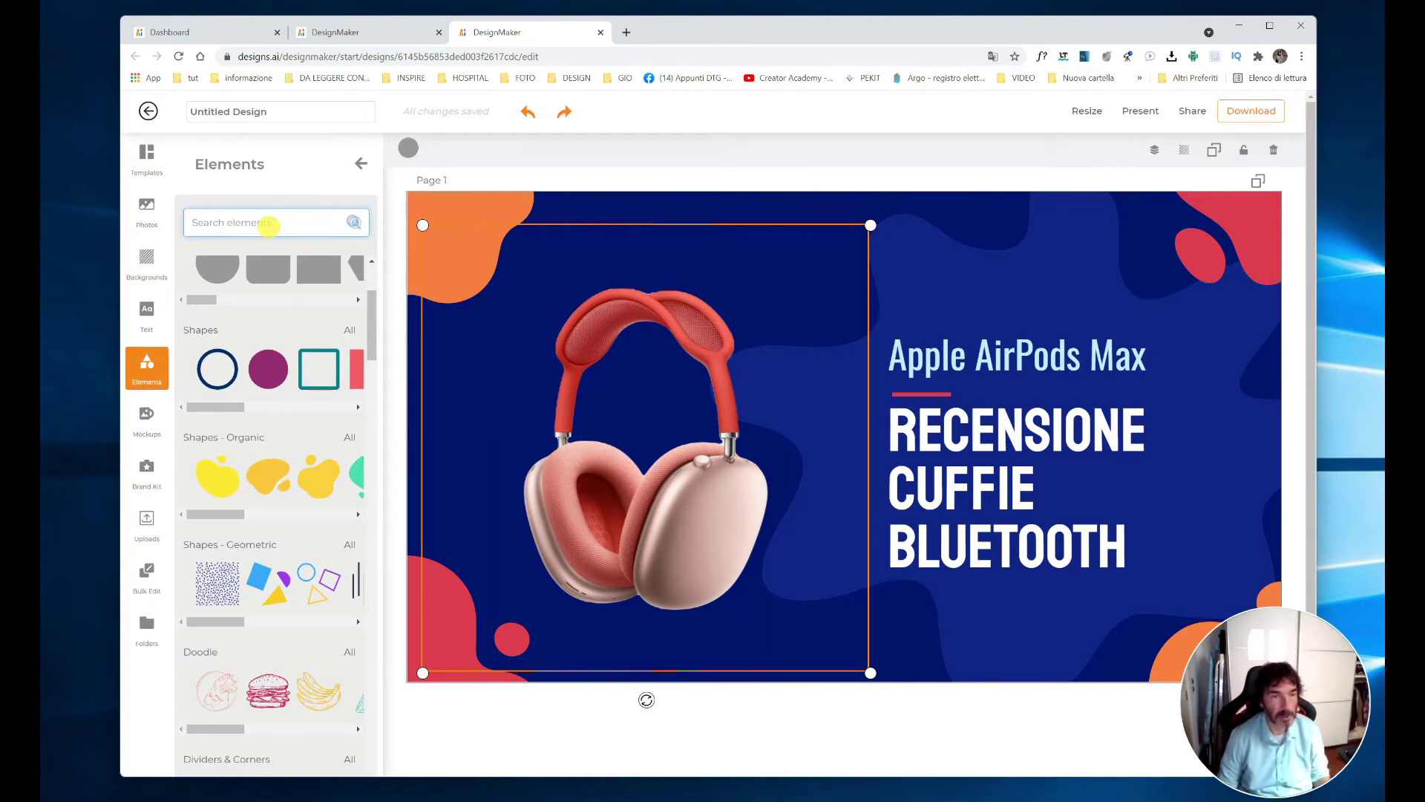
pyautogui.write('like')
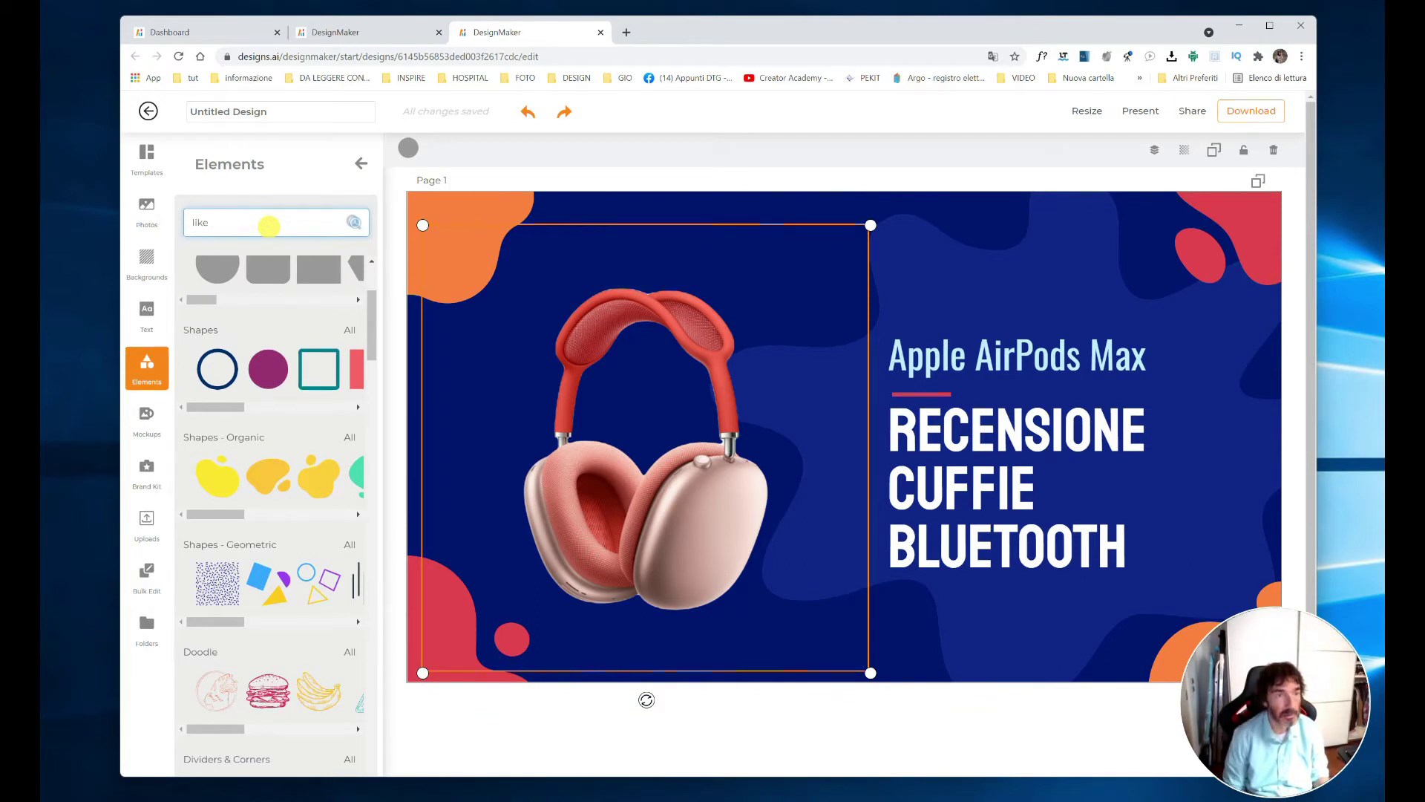
pyautogui.press('Return')
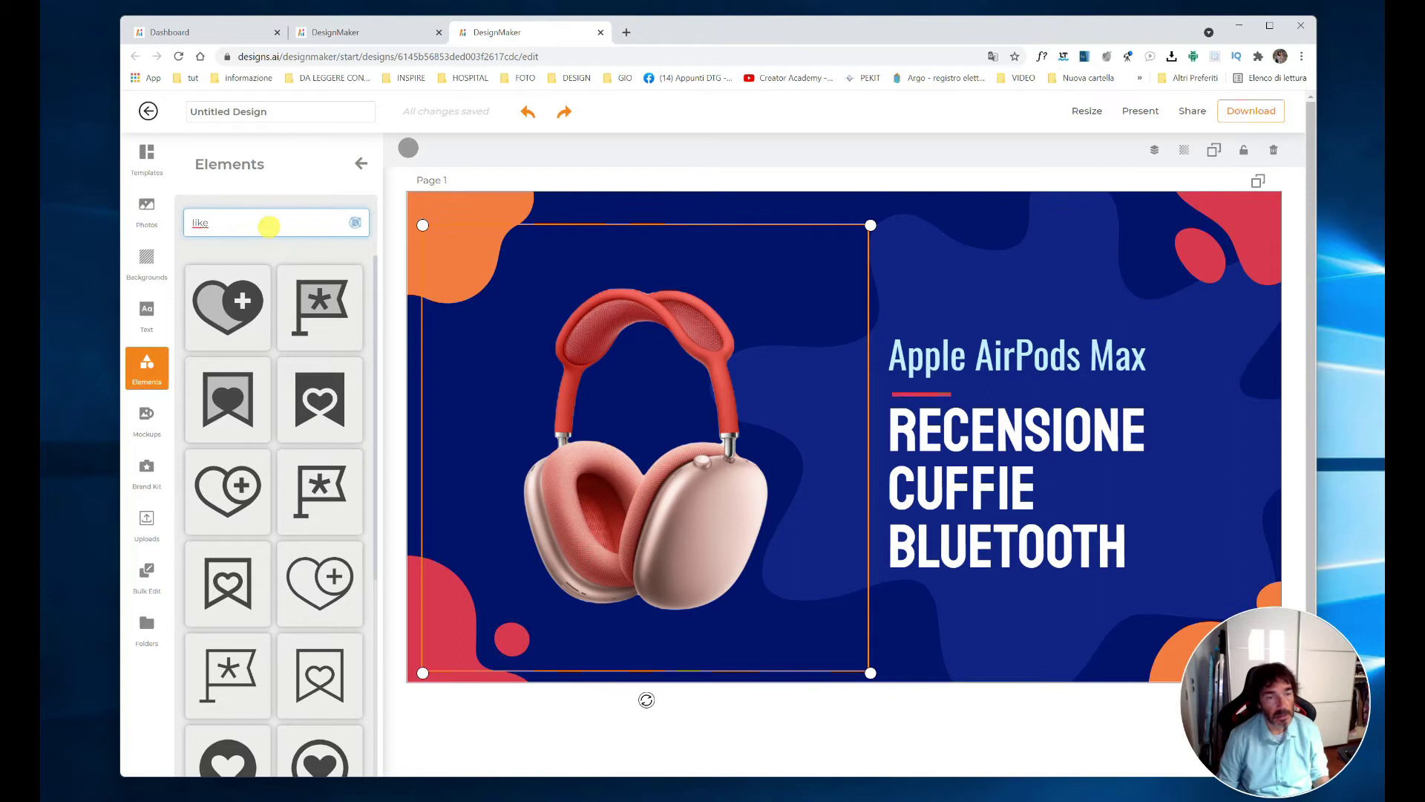
pyautogui.scroll(-5, 309, 405)
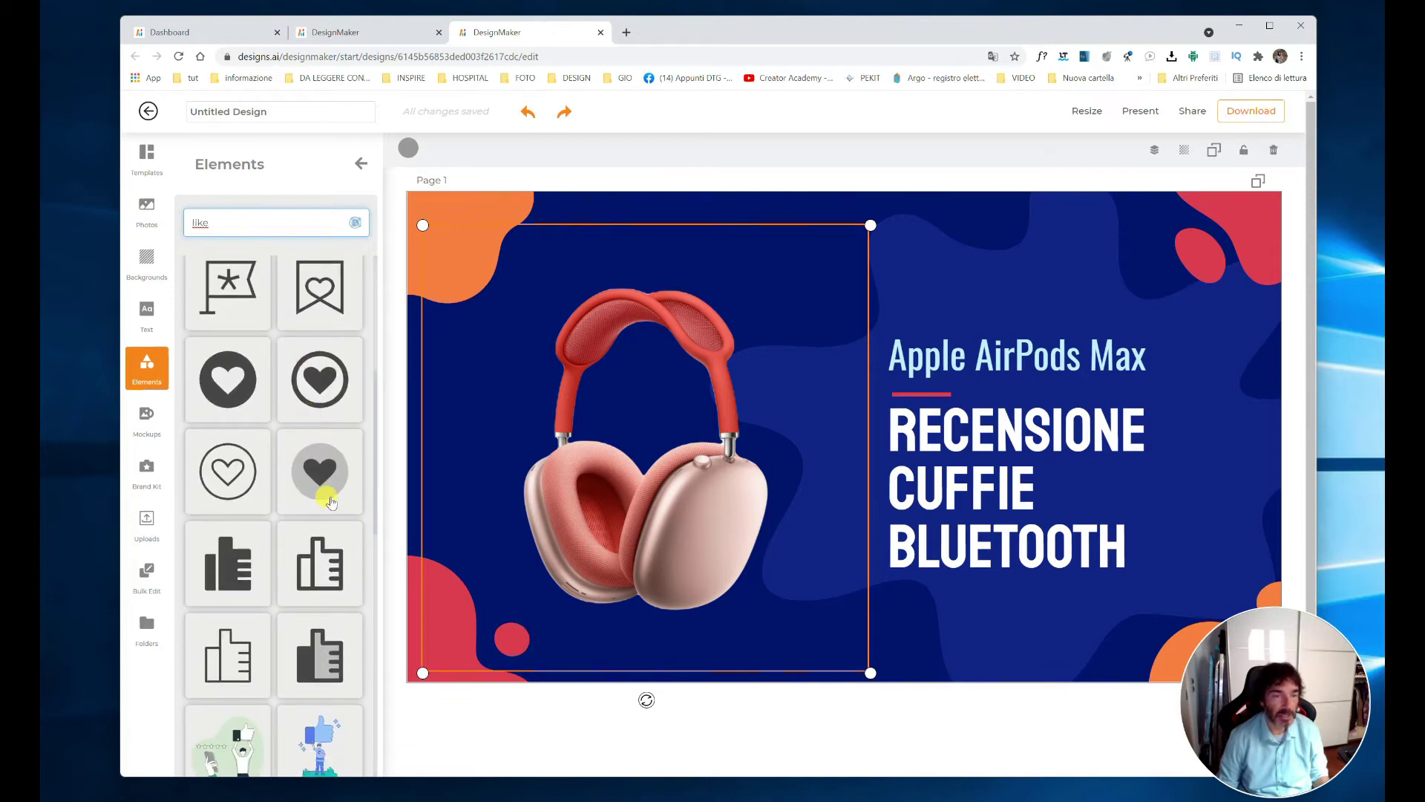
pyautogui.scroll(-2, 323, 504)
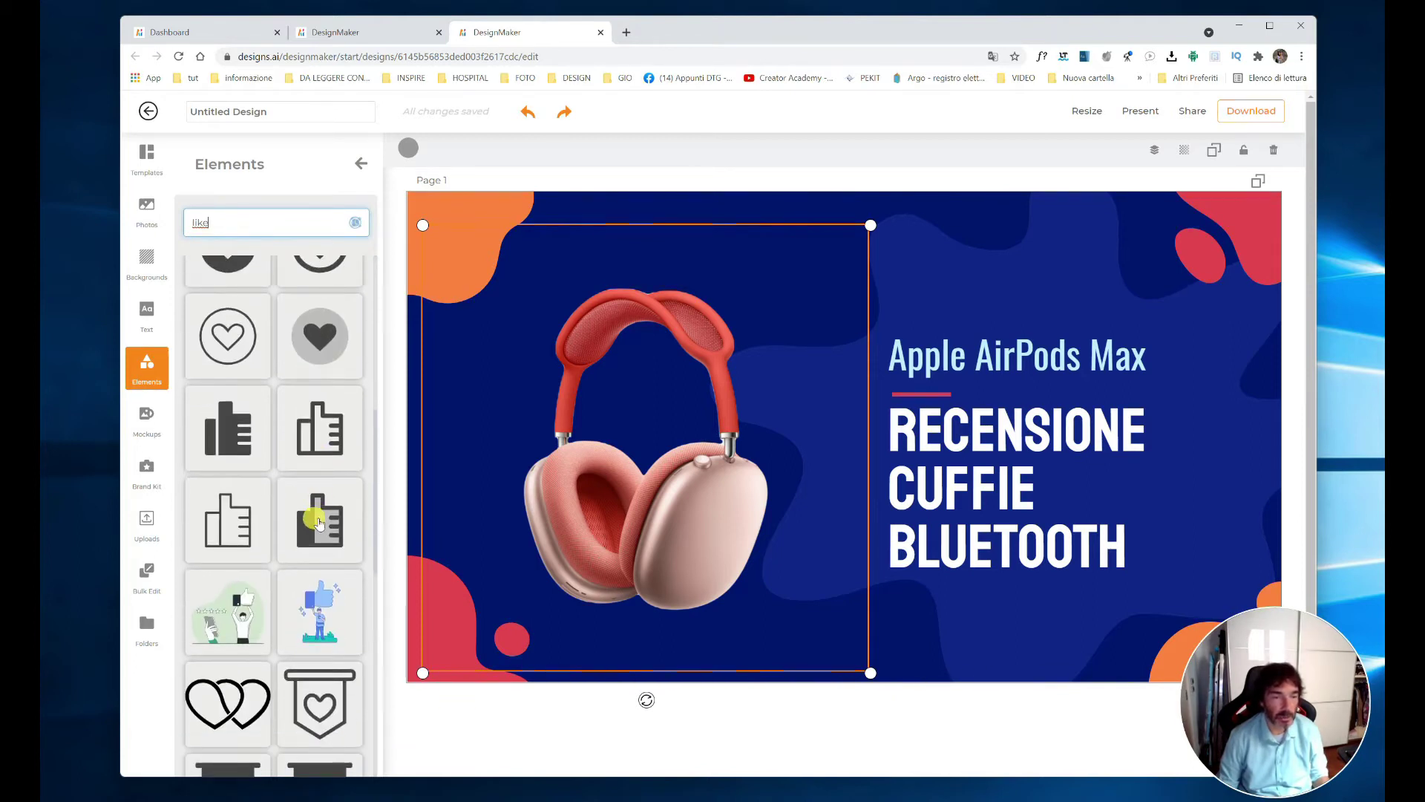
pyautogui.scroll(-6, 318, 524)
pyautogui.scroll(-8, 317, 523)
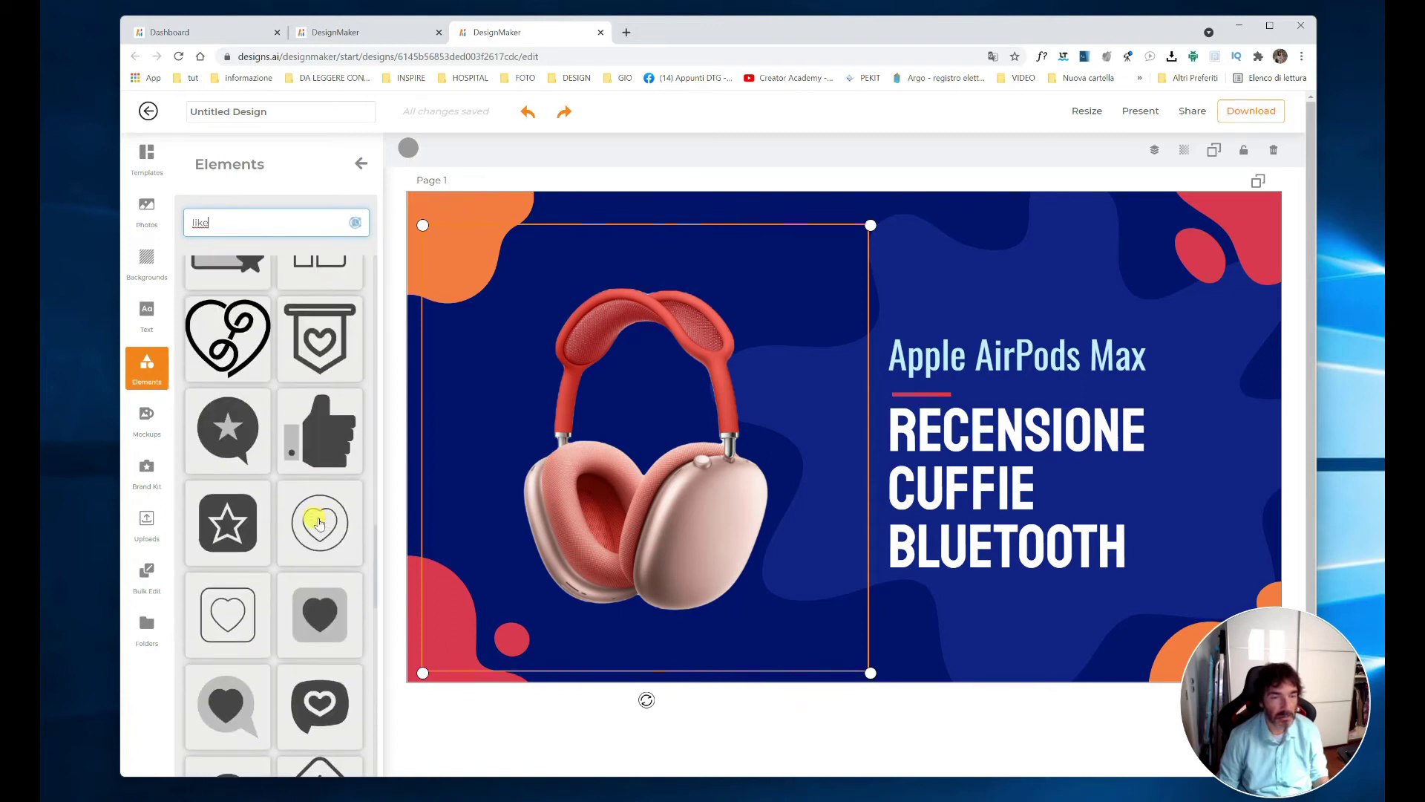
pyautogui.click(321, 444)
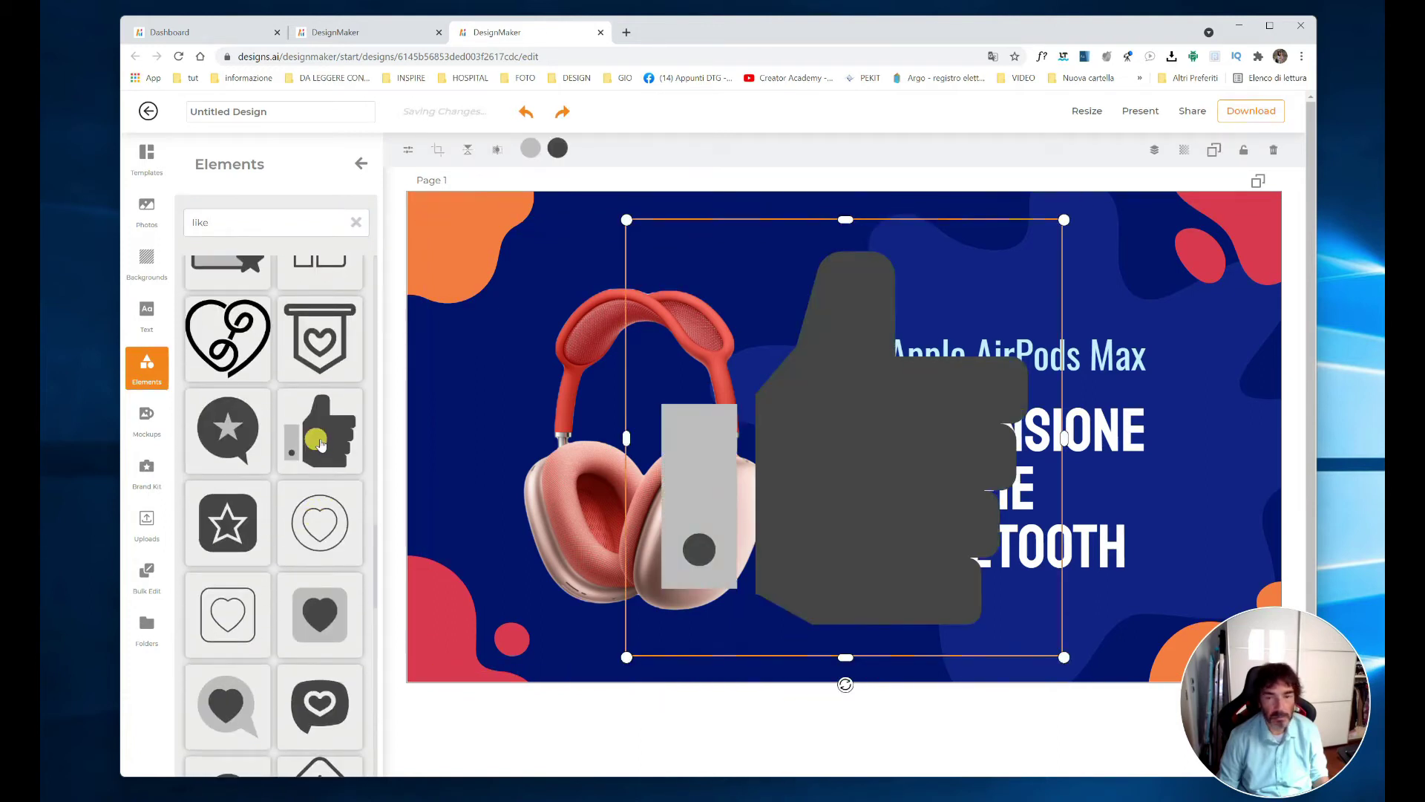
# Step: Shrink the thumbs-up icon to well under a third of its size and place it in the thumbnail's lower-left corner
pyautogui.moveTo(630, 658); pyautogui.dragTo(884, 412)
pyautogui.moveTo(938, 340); pyautogui.dragTo(756, 362)
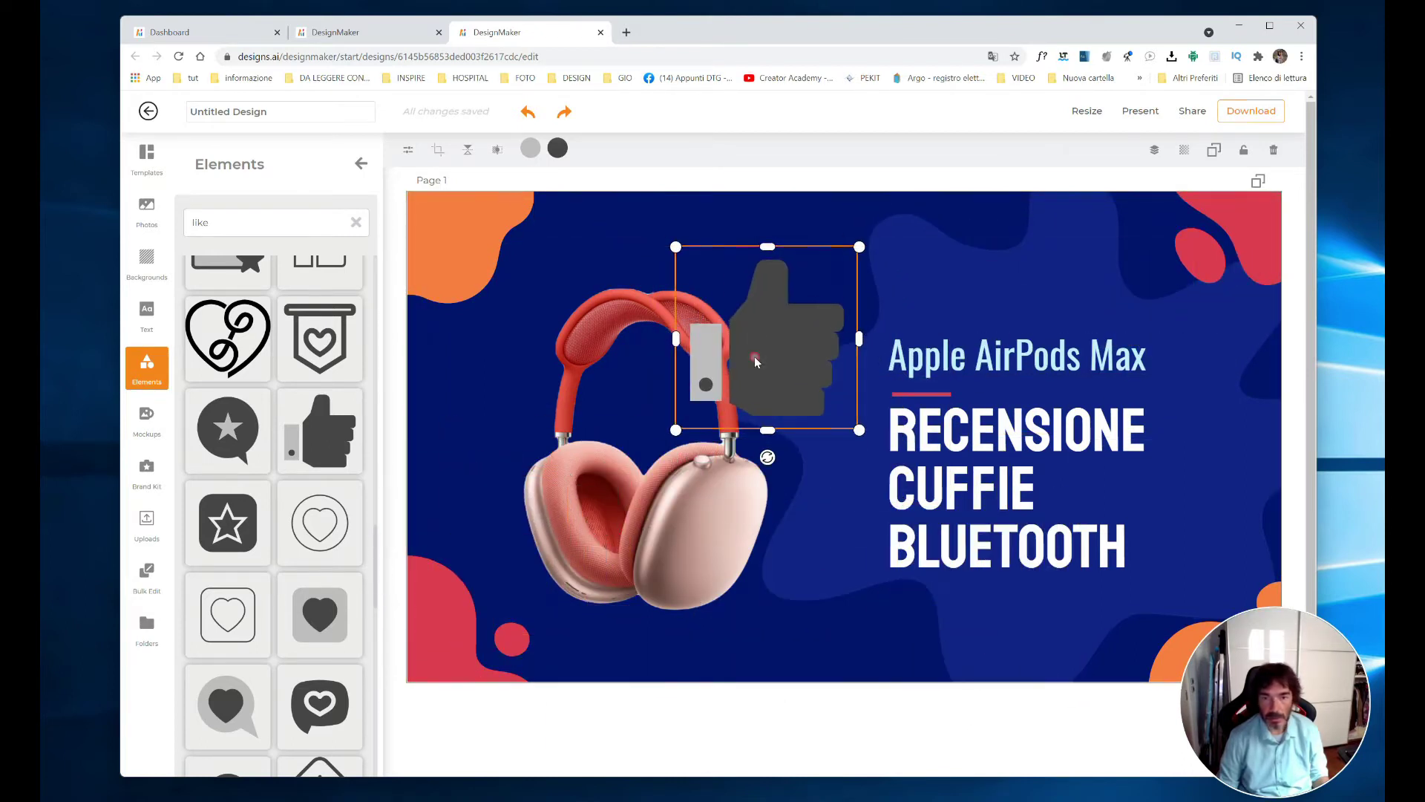
pyautogui.moveTo(676, 430); pyautogui.dragTo(728, 382)
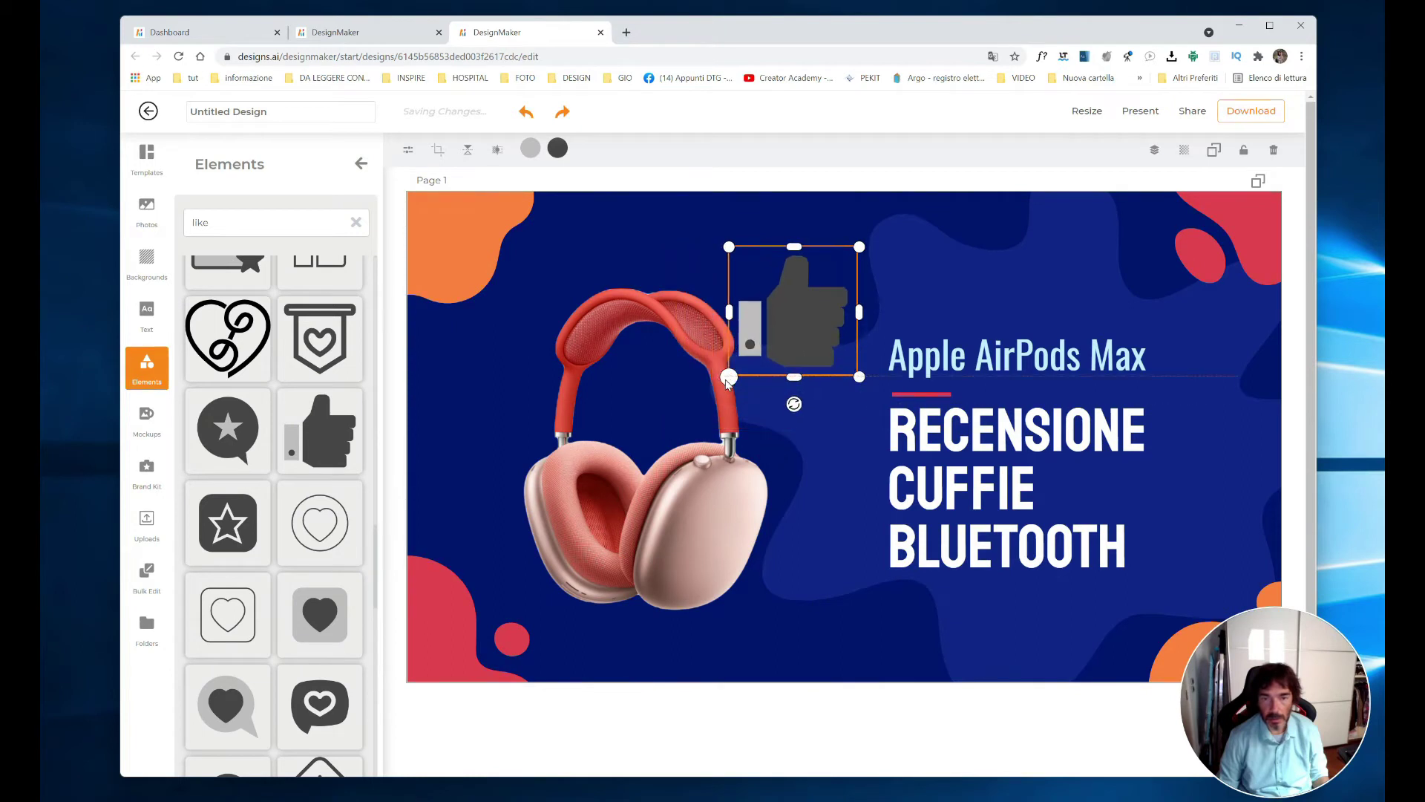
pyautogui.moveTo(798, 329); pyautogui.dragTo(484, 629)
# Step: Move the headphones up and slightly right, and enlarge the thumbs-up icon slightly in the lower-left corner
pyautogui.moveTo(684, 469); pyautogui.dragTo(718, 405)
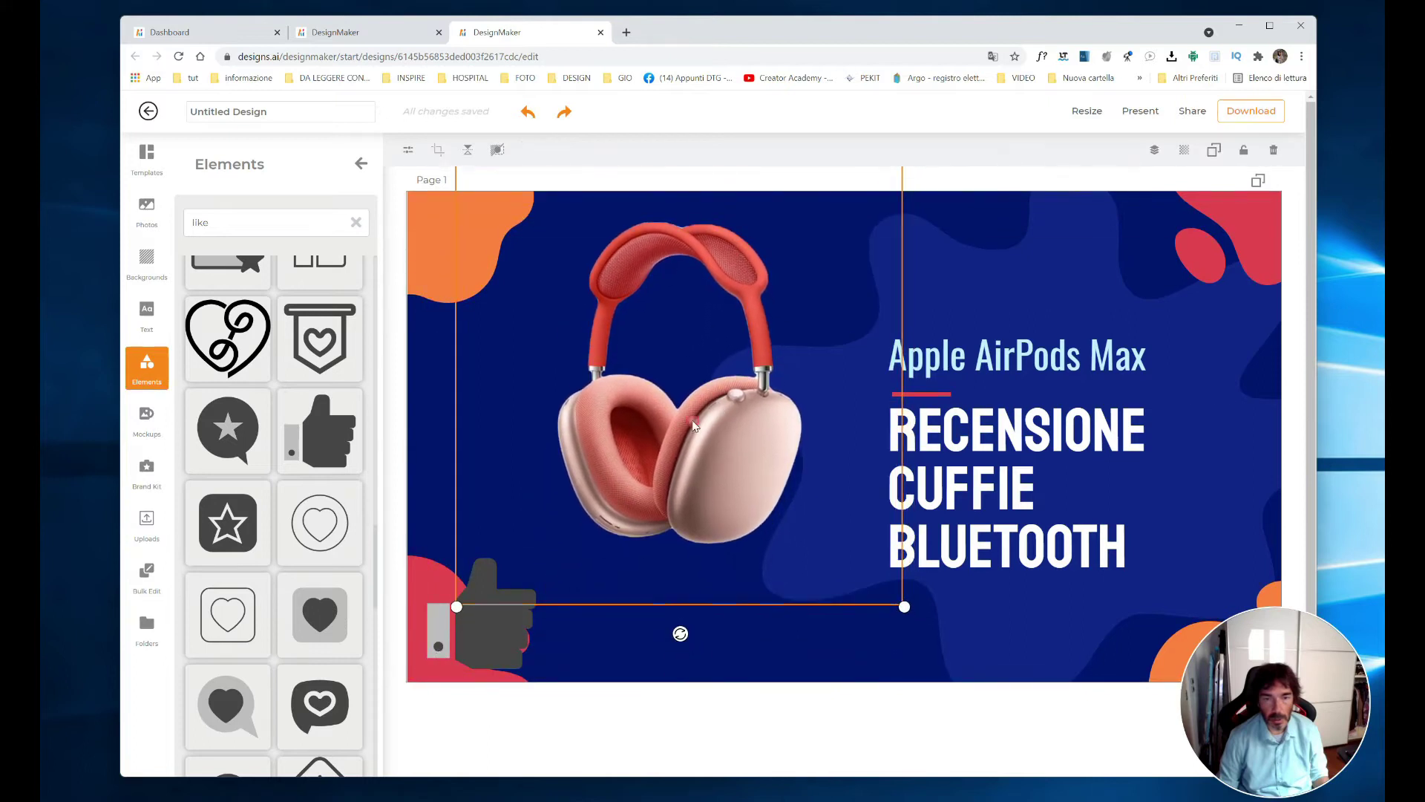
pyautogui.click(483, 624)
pyautogui.moveTo(558, 545); pyautogui.dragTo(581, 522)
# Step: Recolour the dark grey hand of the thumbs-up icon to the yellow swatch F3EC3A
pyautogui.click(522, 620)
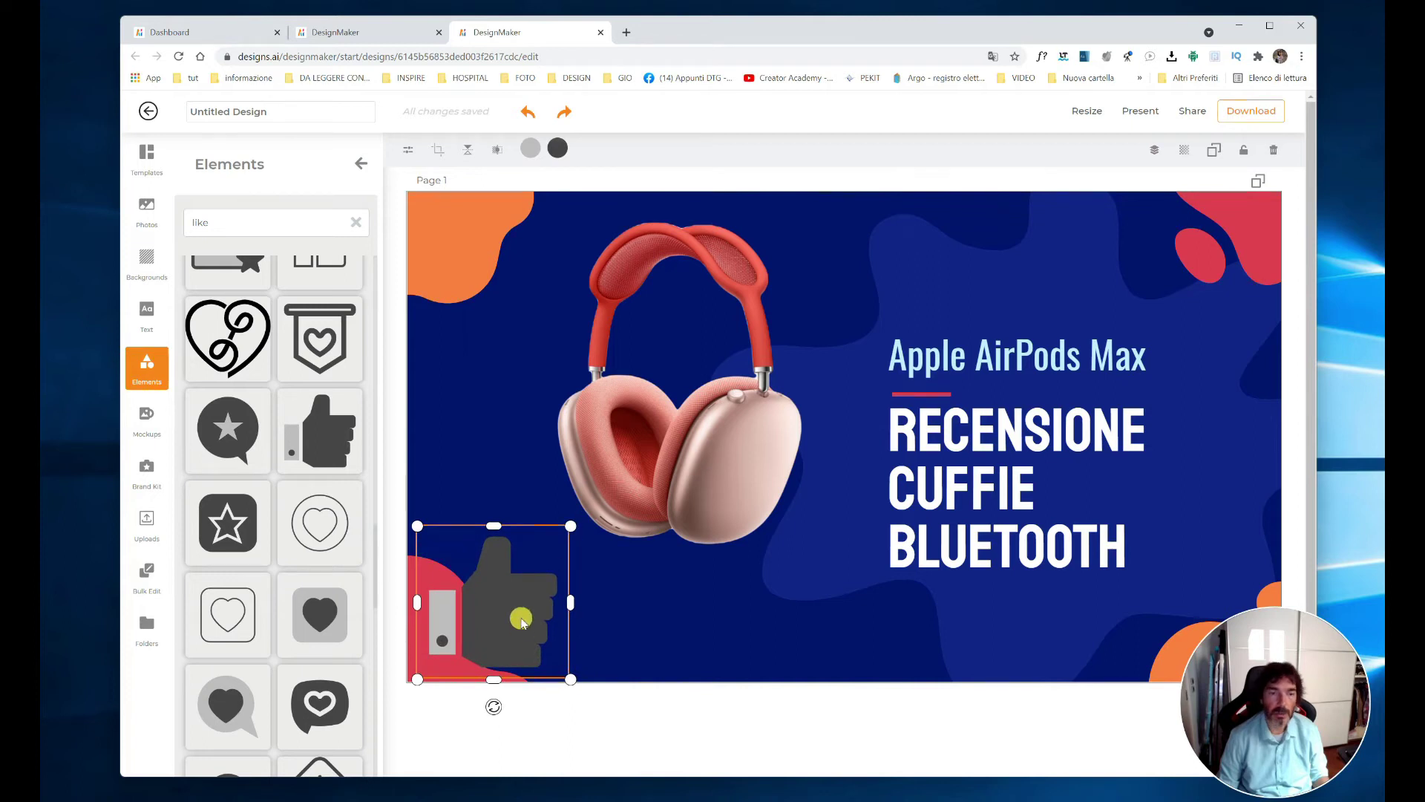
pyautogui.click(557, 148)
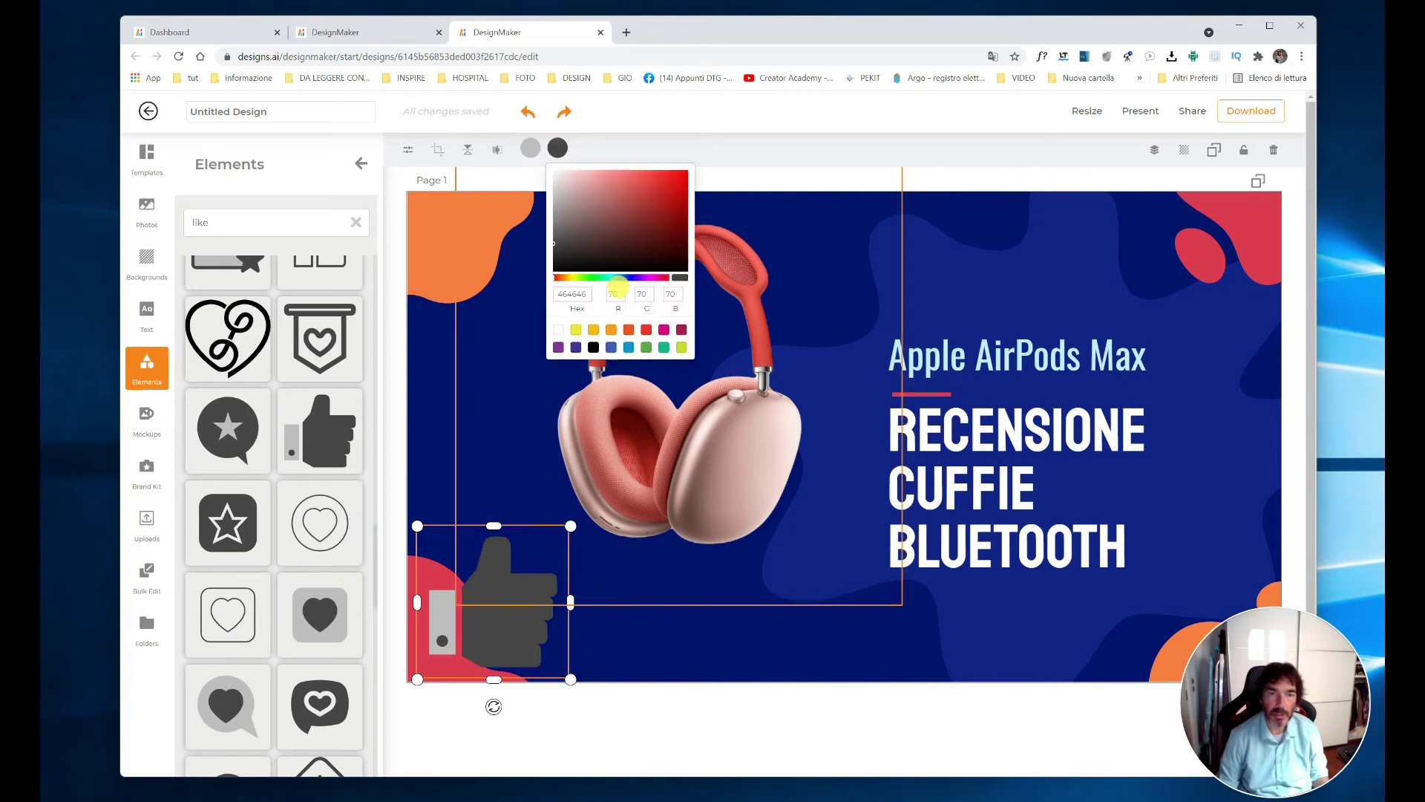
pyautogui.click(577, 331)
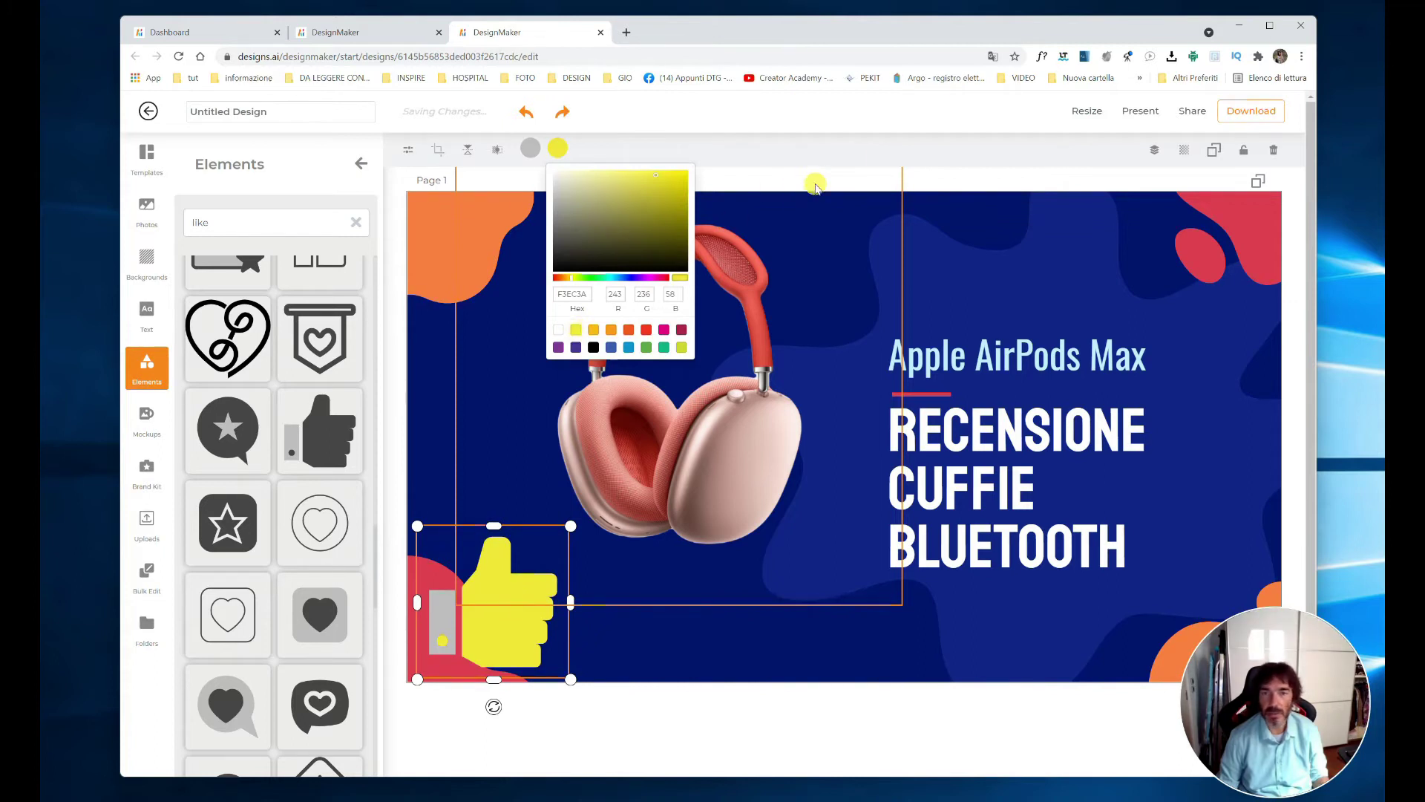
pyautogui.click(857, 154)
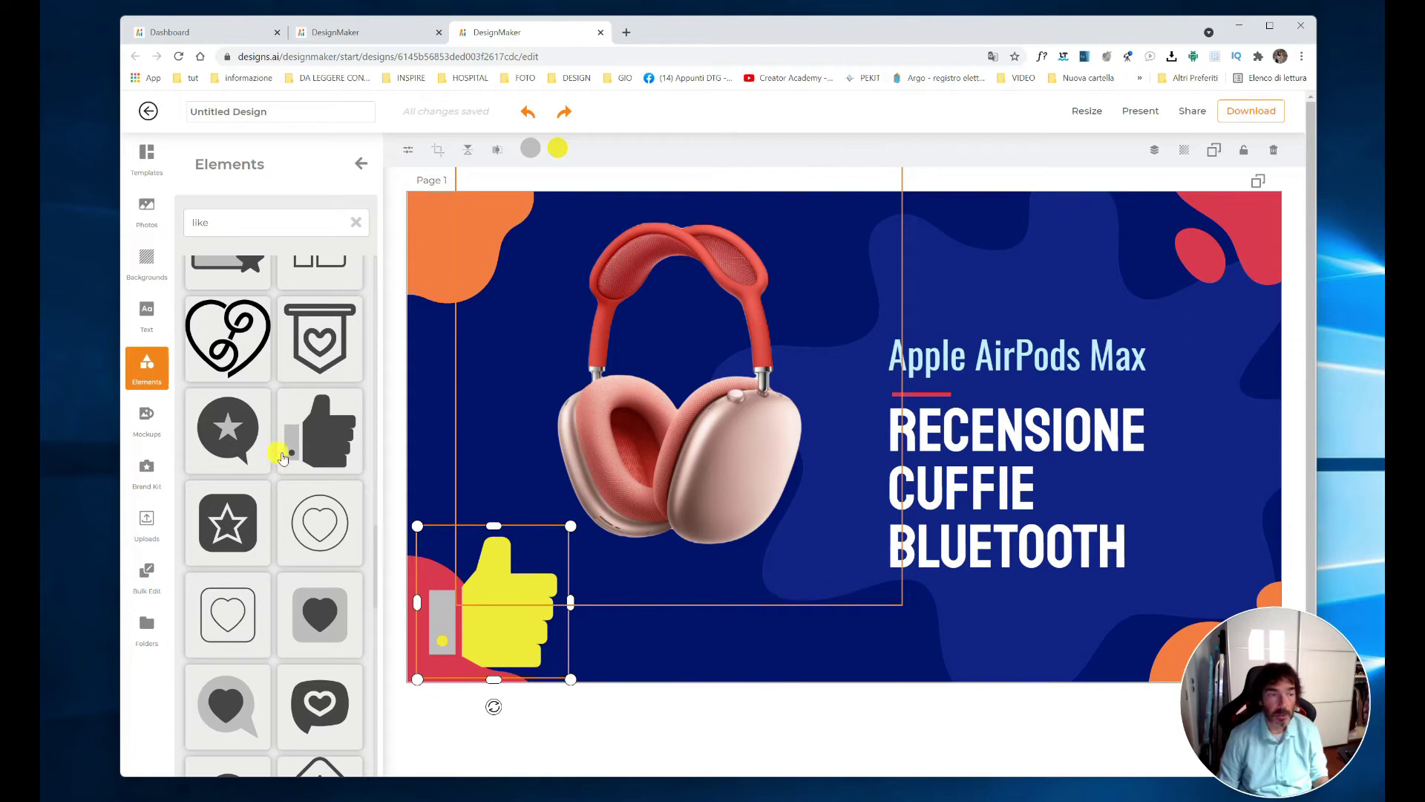
# Step: Try adding the mockup of a desktop computer on an office desk to the thumbnail
pyautogui.click(162, 421)
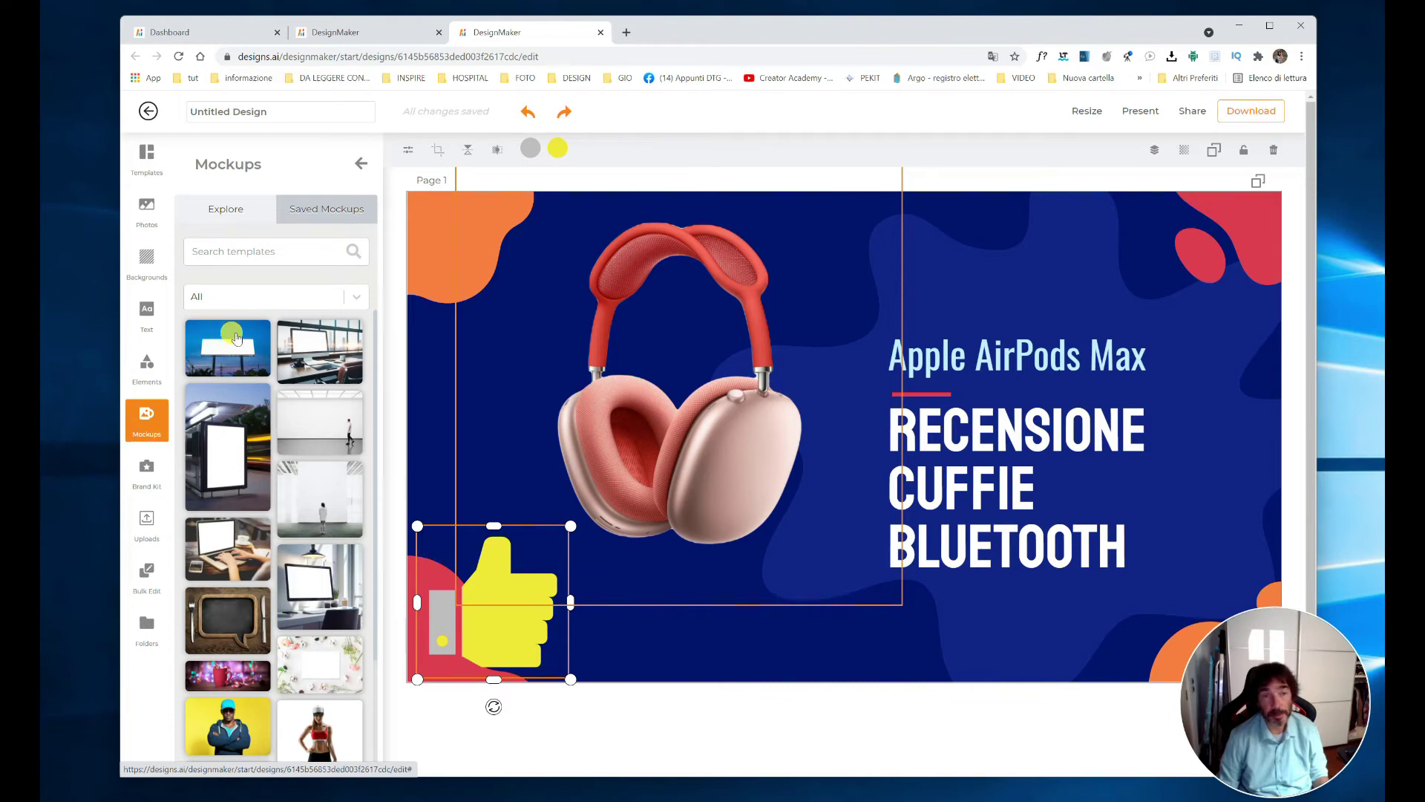
pyautogui.click(315, 364)
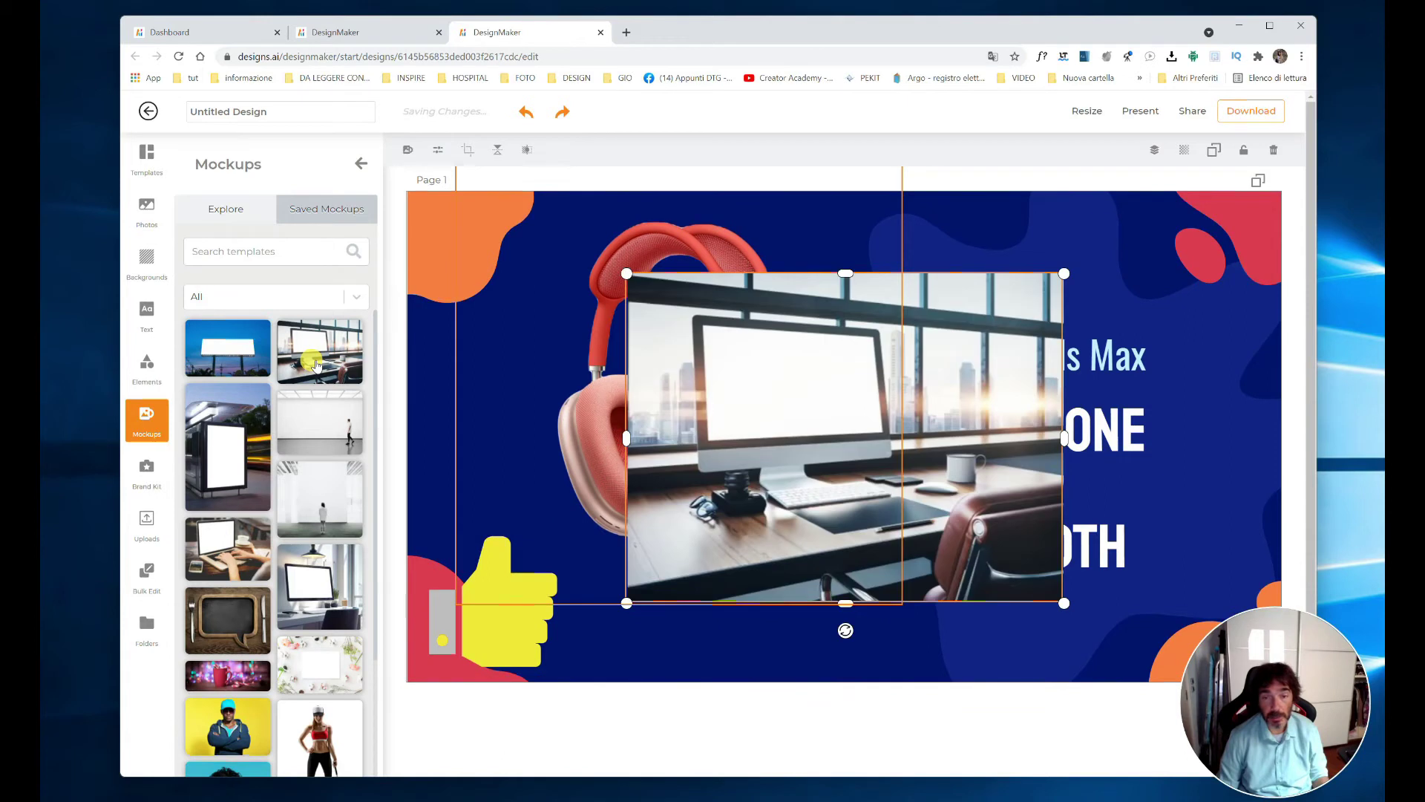
# Step: Examine the Brand Kit's colour palettes, logo section and setup page, plus the uploaded images in the design editor
pyautogui.click(165, 466)
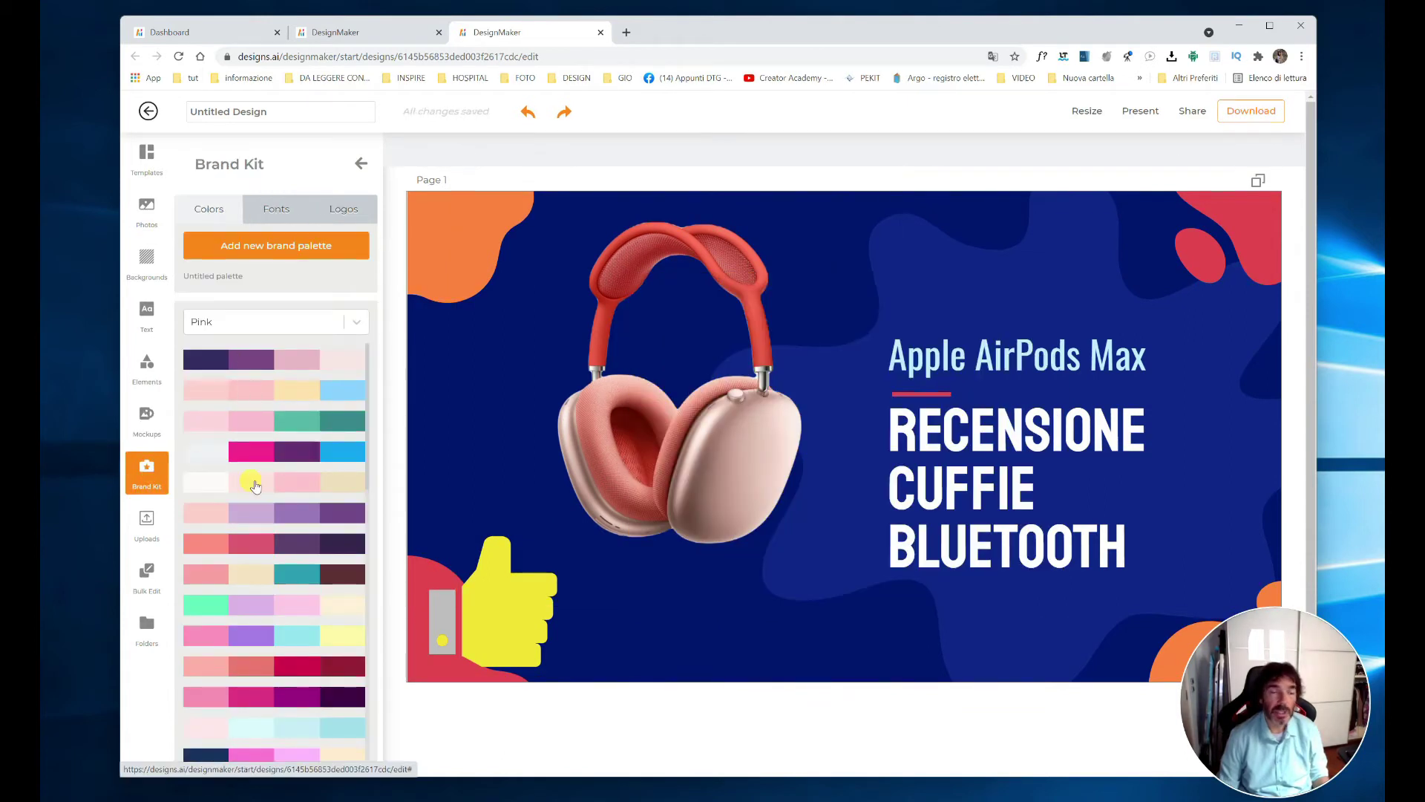
pyautogui.scroll(-3, 256, 495)
pyautogui.scroll(-2, 255, 495)
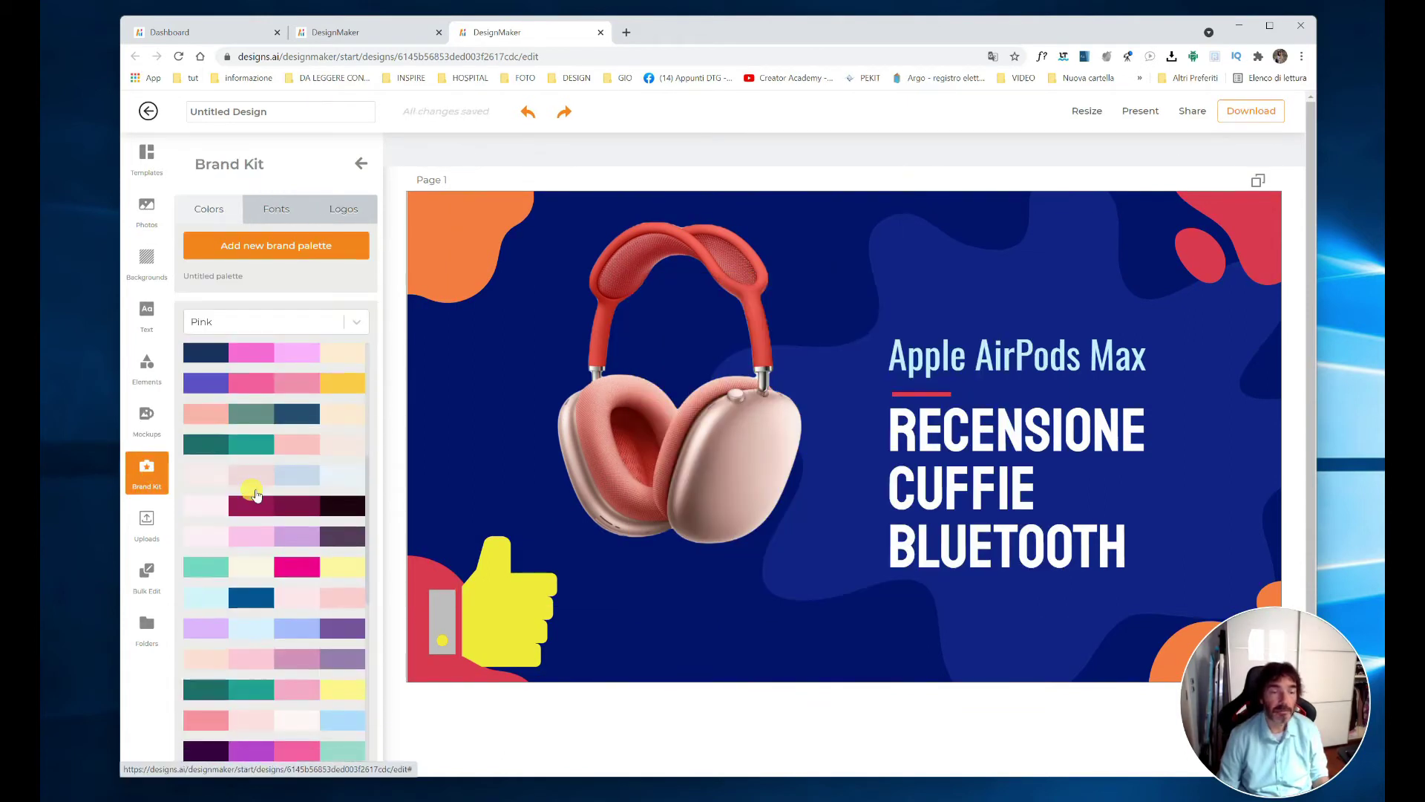
pyautogui.scroll(-2, 255, 495)
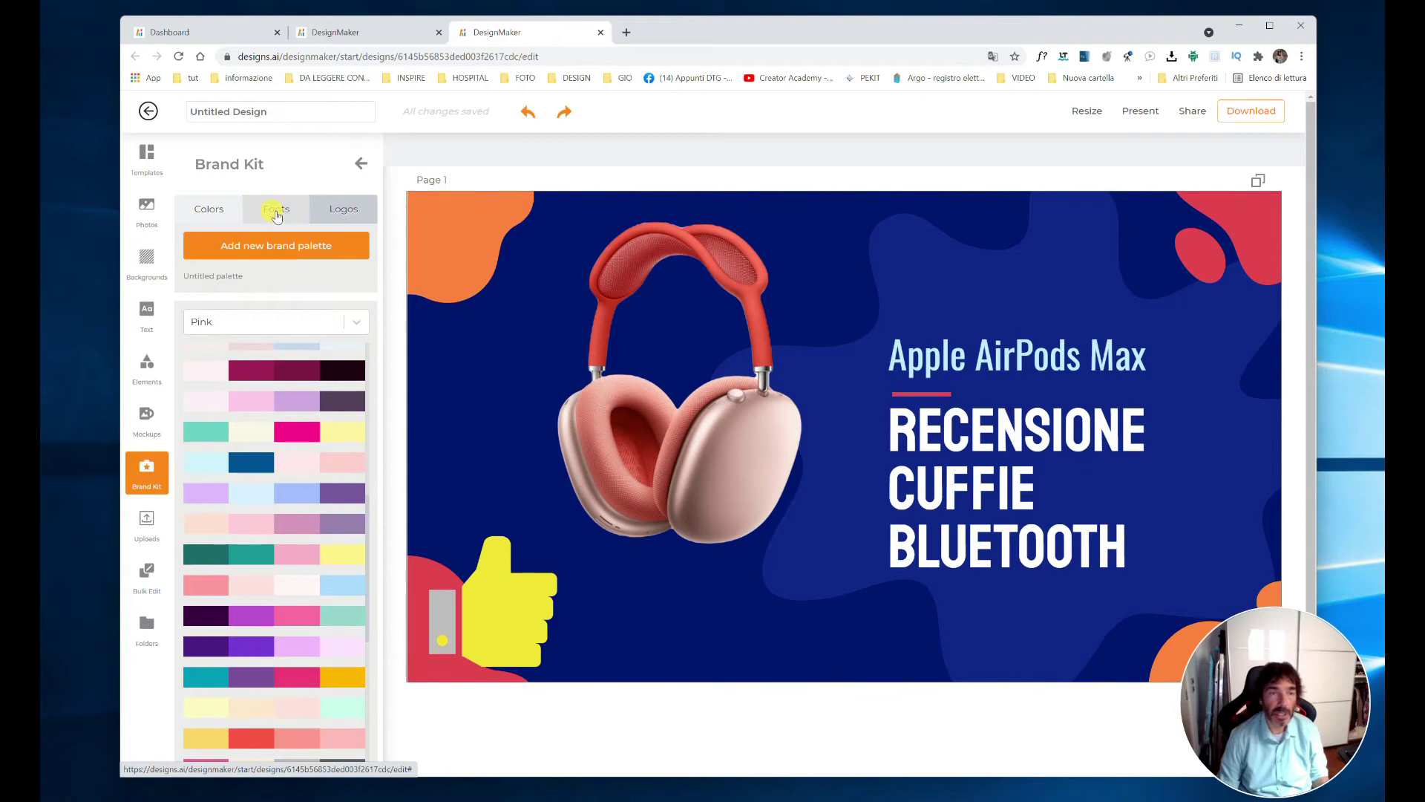
pyautogui.click(358, 217)
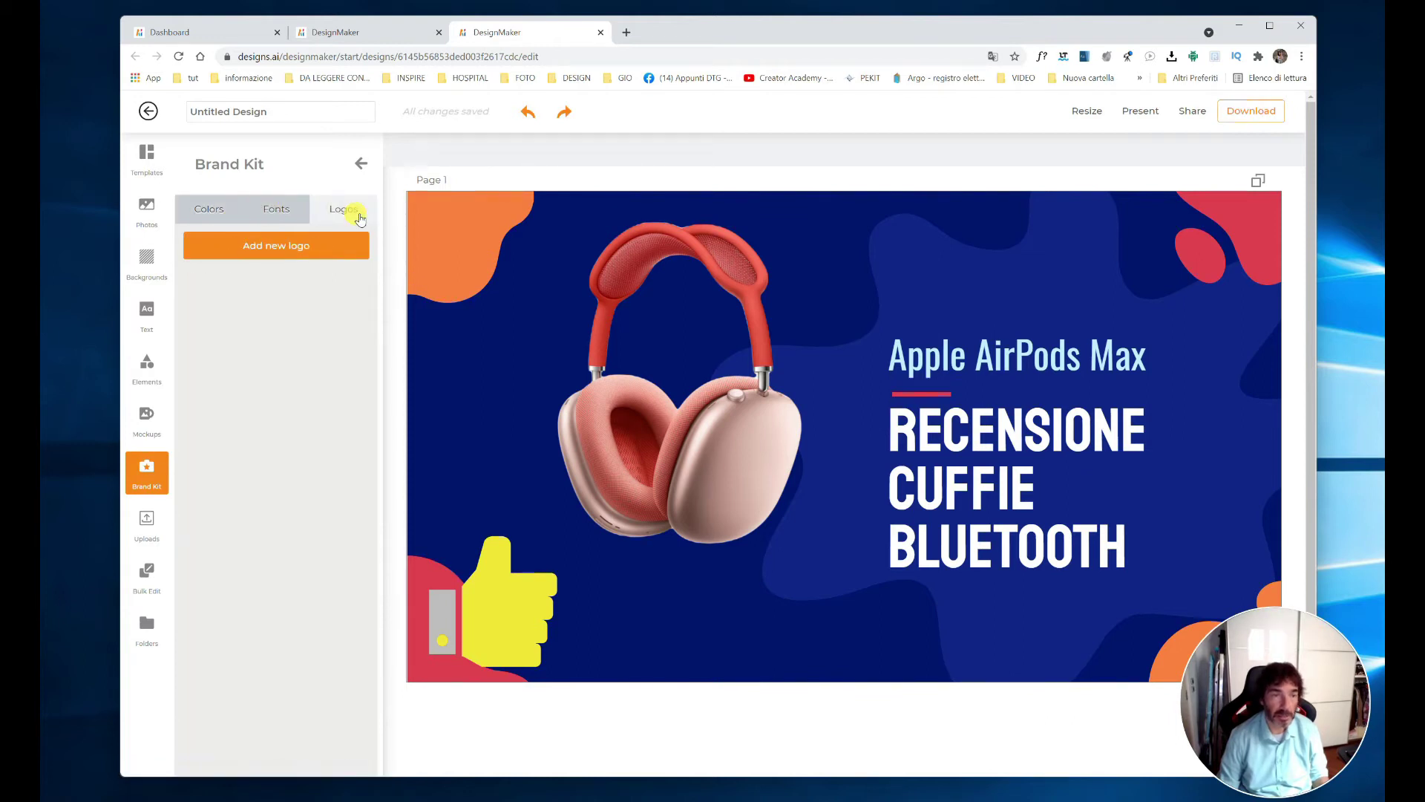
pyautogui.click(269, 241)
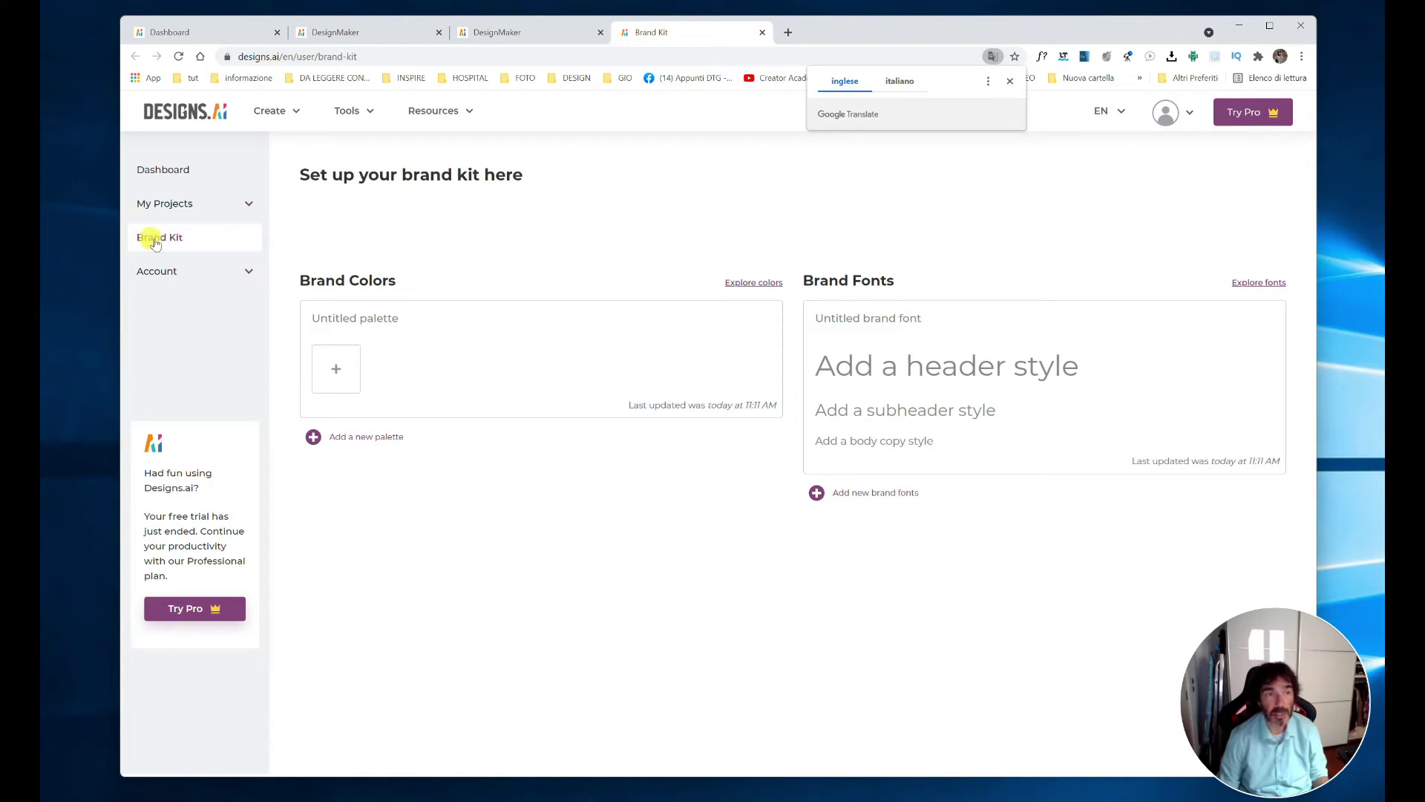
pyautogui.click(527, 32)
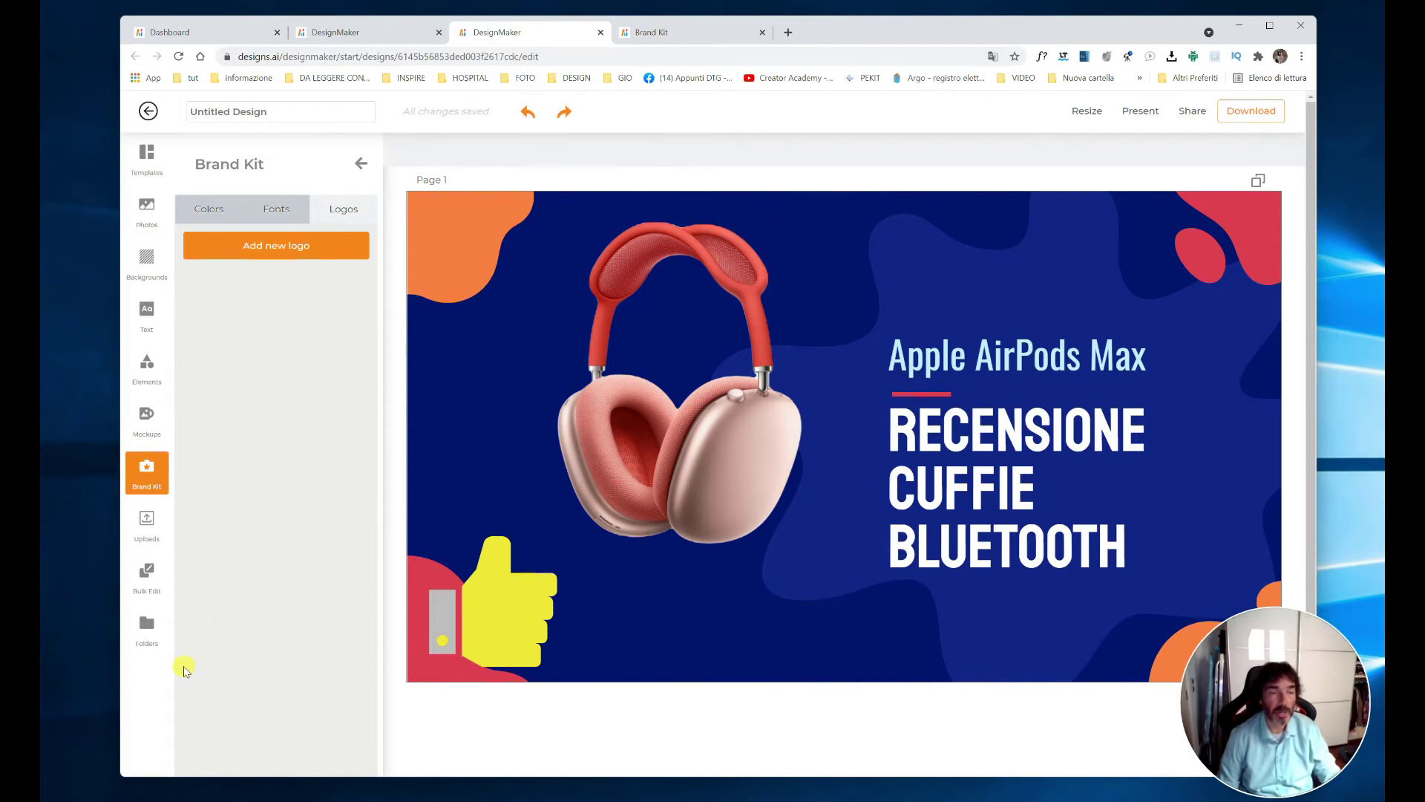
pyautogui.click(156, 539)
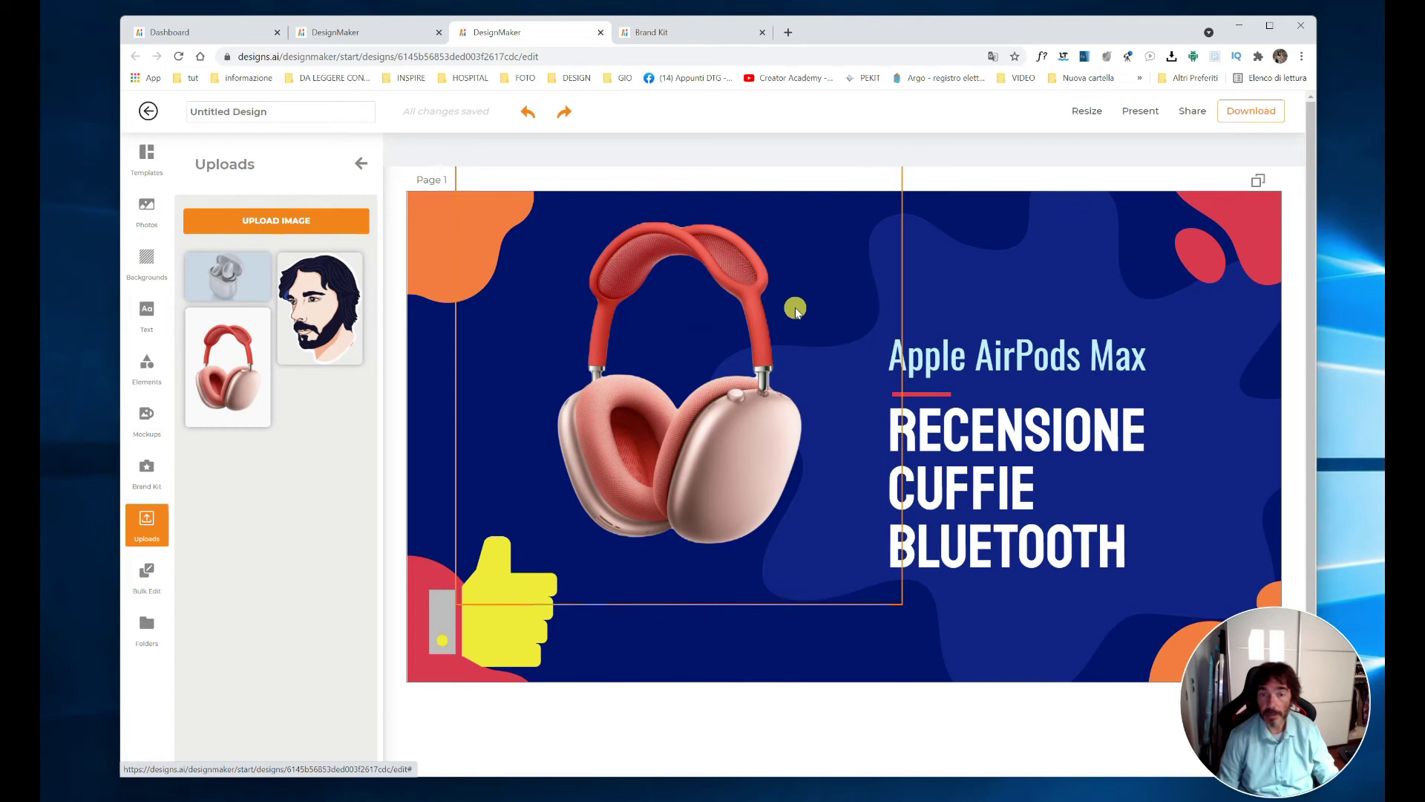
# Step: Add the uploaded bearded-man portrait, reduced in size, to the thumbnail's upper-right corner, and shift the heading and title texts down and left
pyautogui.click(343, 307)
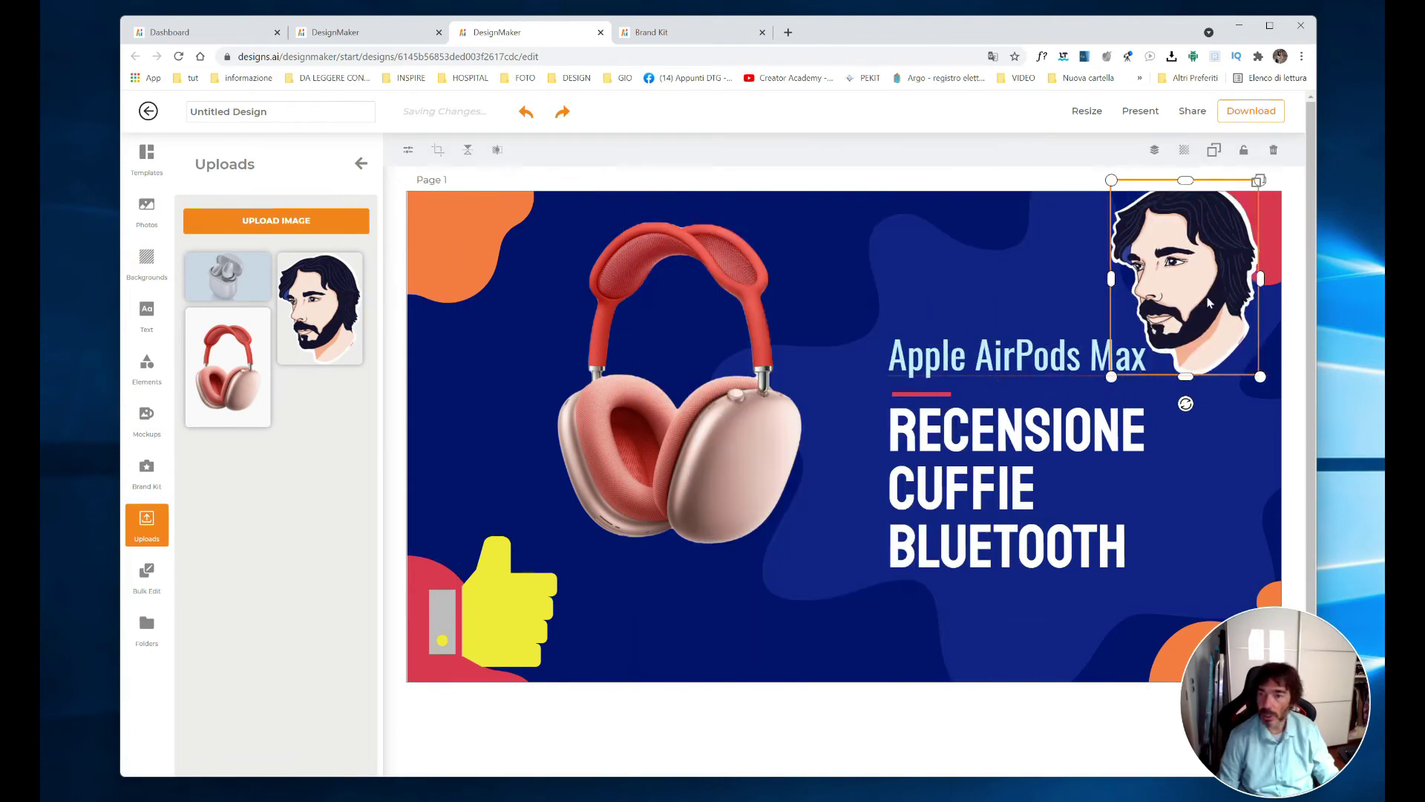
pyautogui.moveTo(1106, 371); pyautogui.dragTo(1171, 334)
pyautogui.click(919, 575)
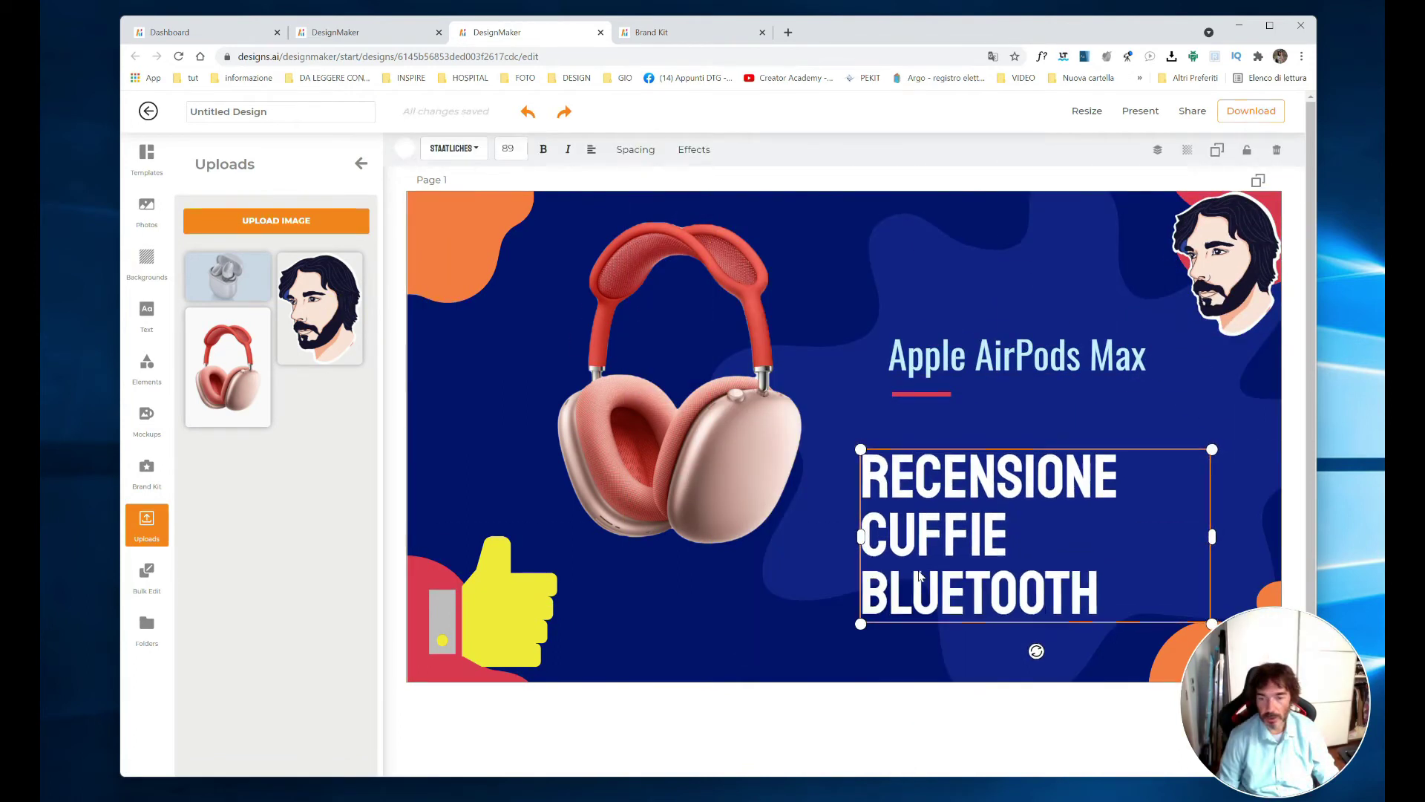
pyautogui.click(933, 394)
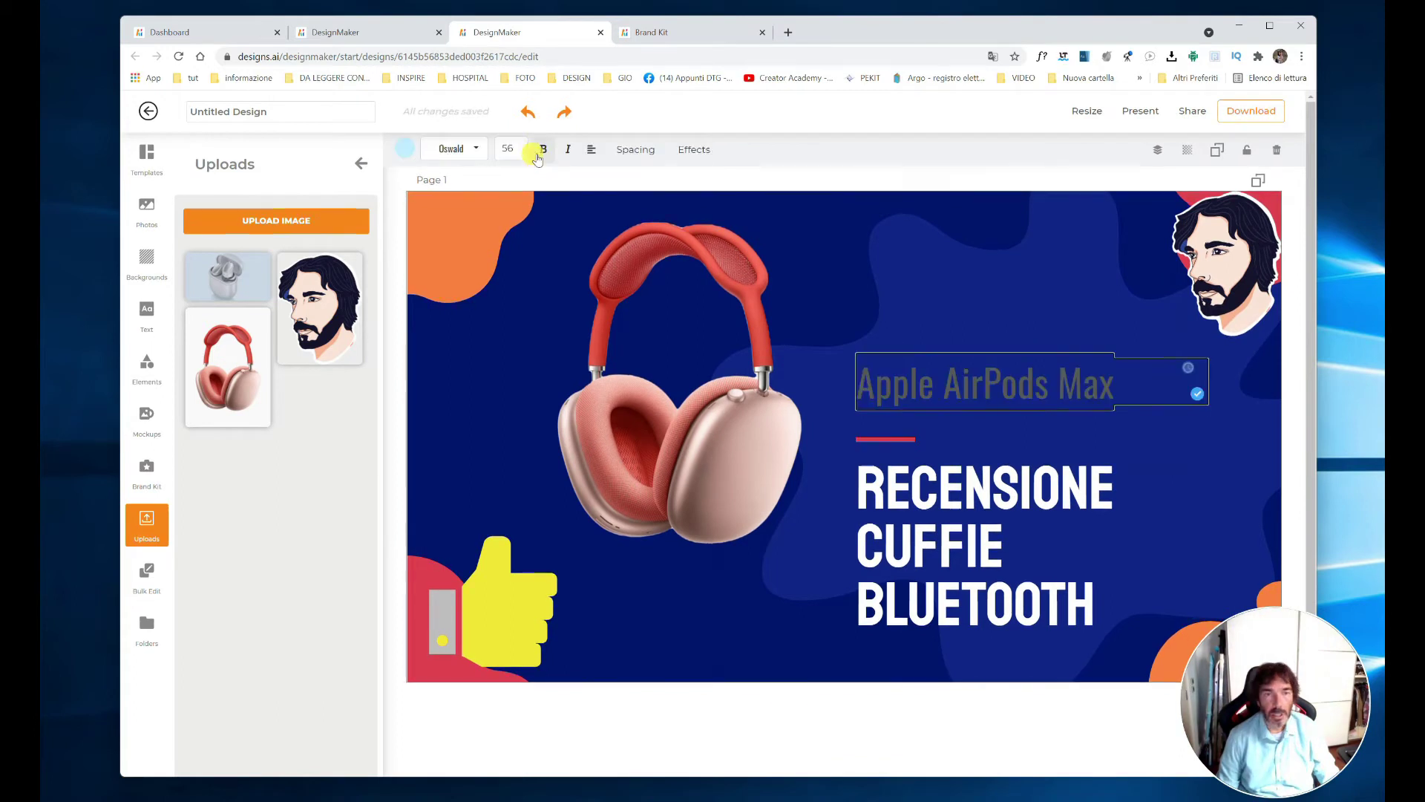
# Step: Set the font size of the "Apple AirPods Max" text to 62 and enlarge the headphones image towards the lower left
pyautogui.click(521, 154)
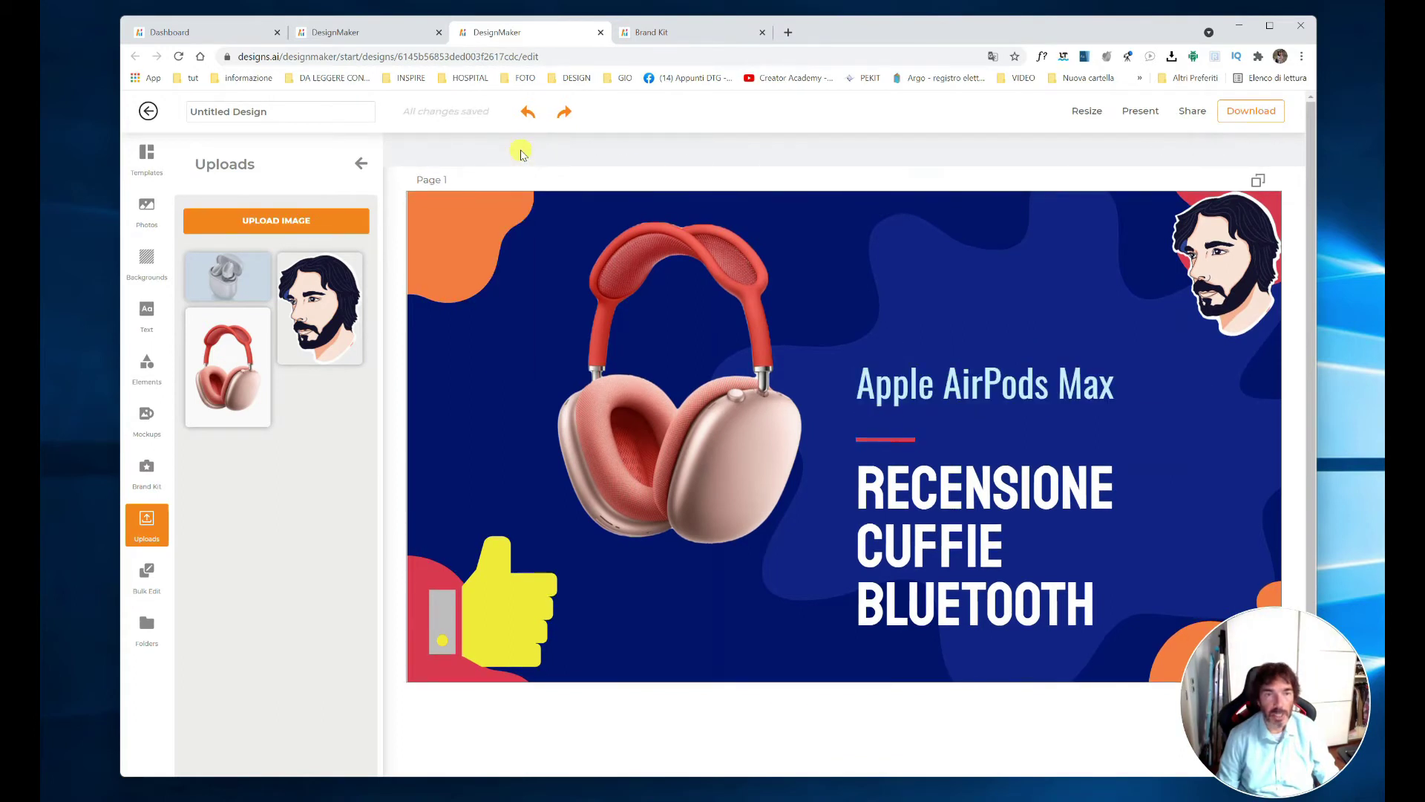
pyautogui.click(987, 384)
pyautogui.click(511, 148)
pyautogui.moveTo(524, 246); pyautogui.dragTo(525, 270)
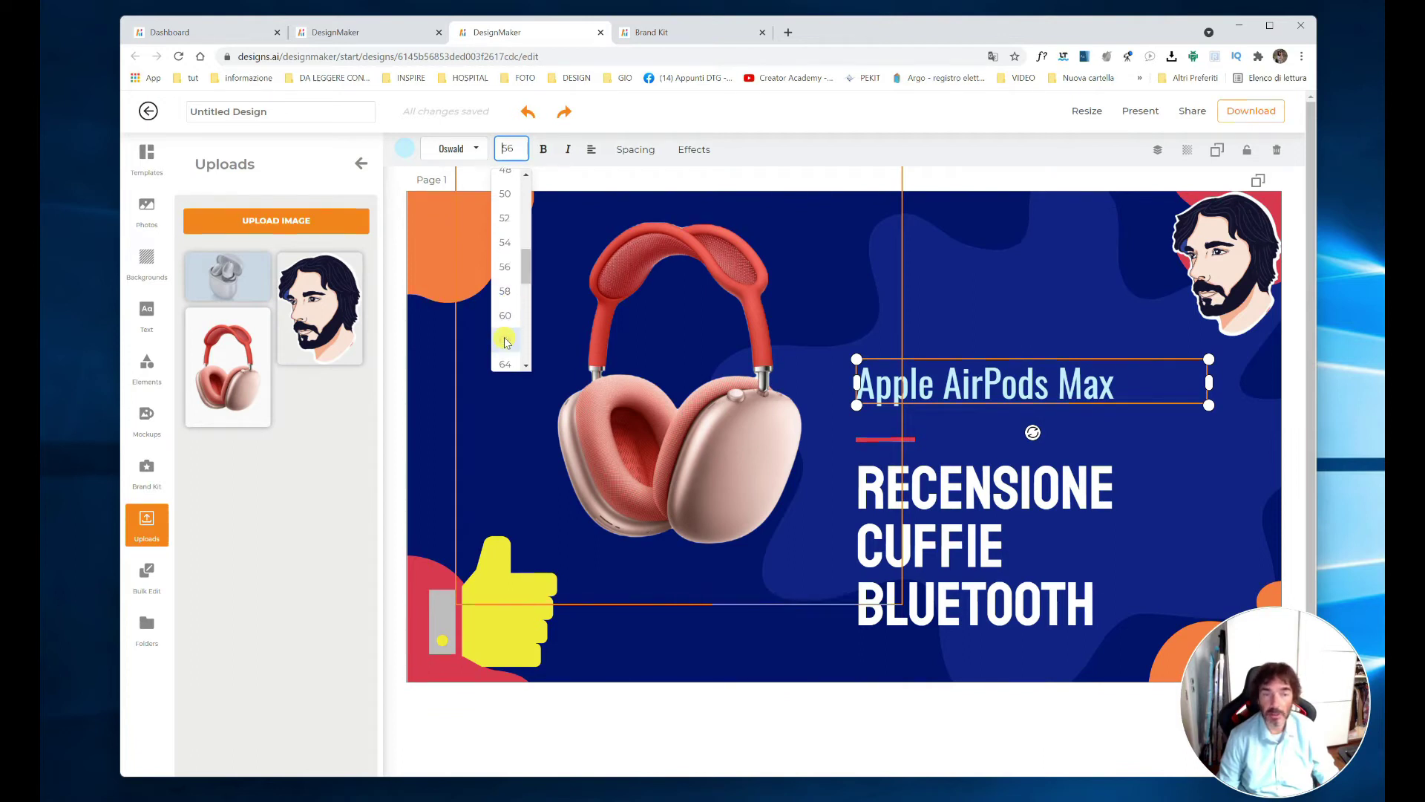
pyautogui.click(504, 340)
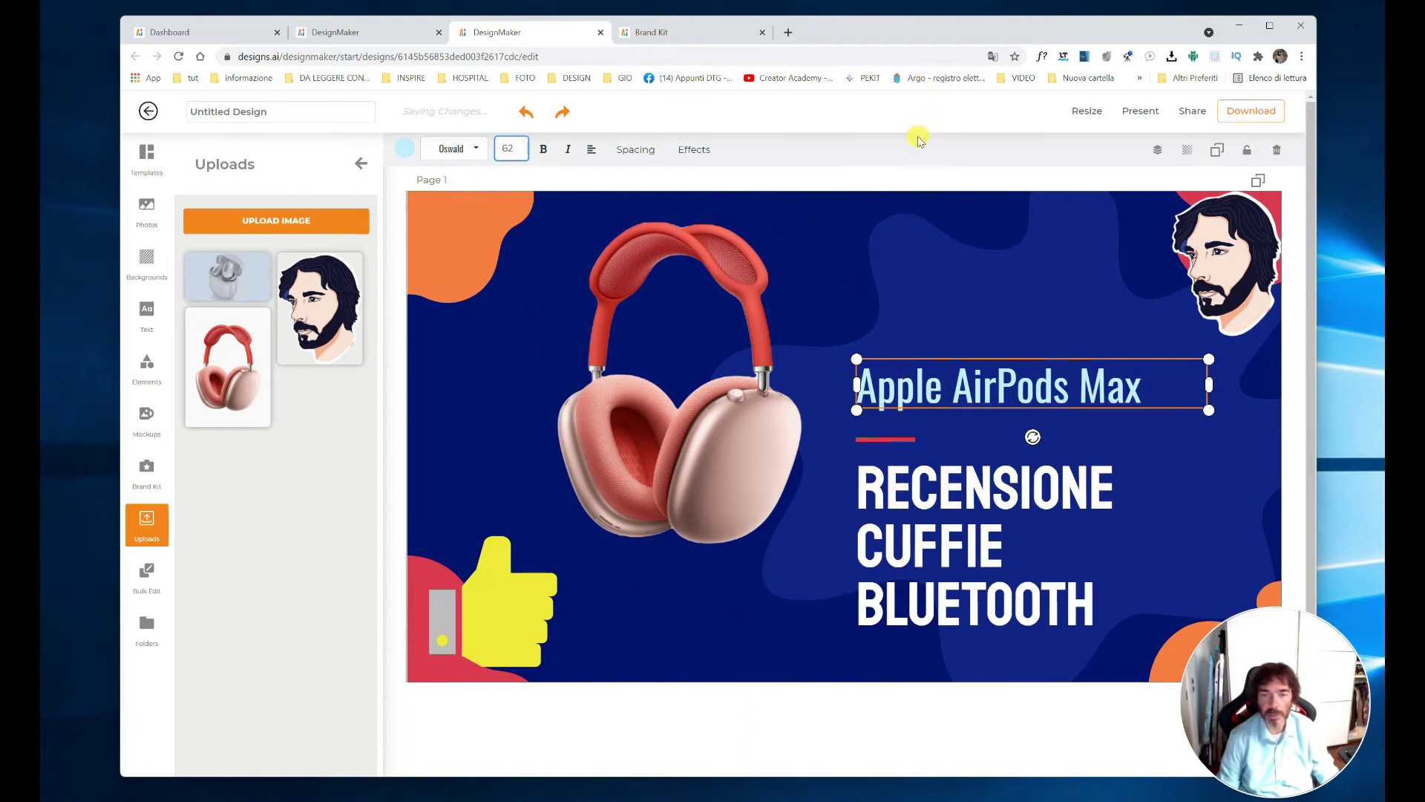
pyautogui.click(852, 729)
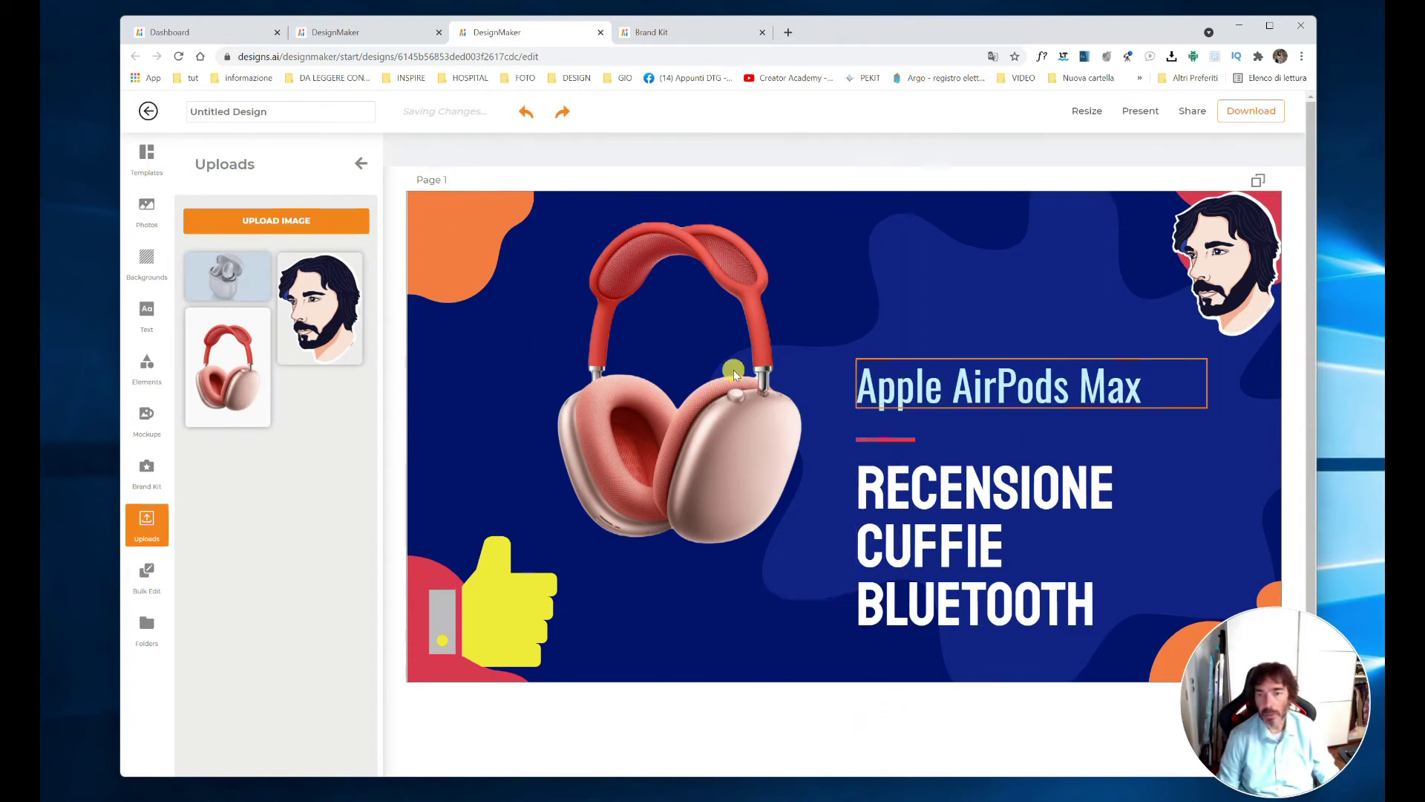
pyautogui.click(653, 349)
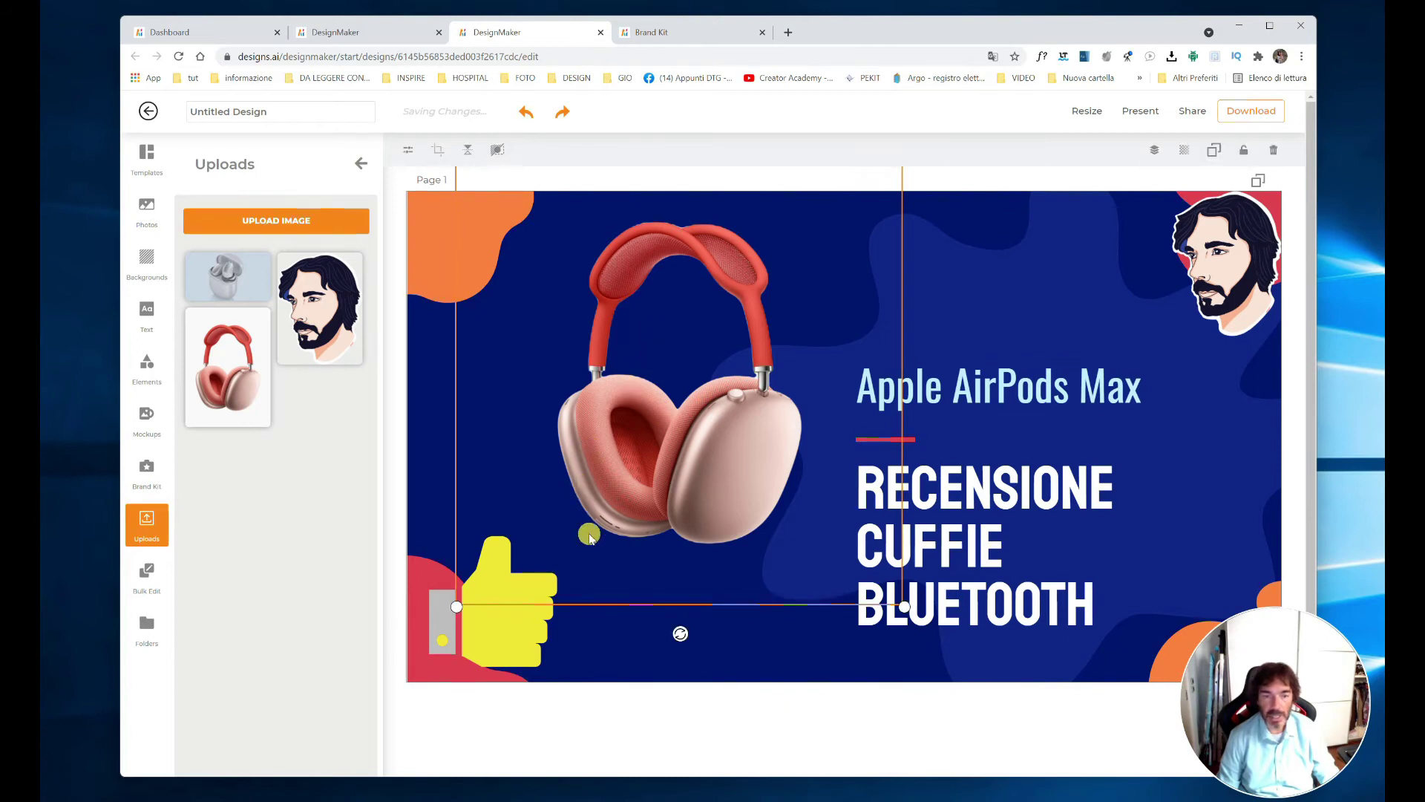
# Step: Download the thumbnail as a JPG and save it in the Documenti folder as "recensione airpods"
pyautogui.click(1242, 121)
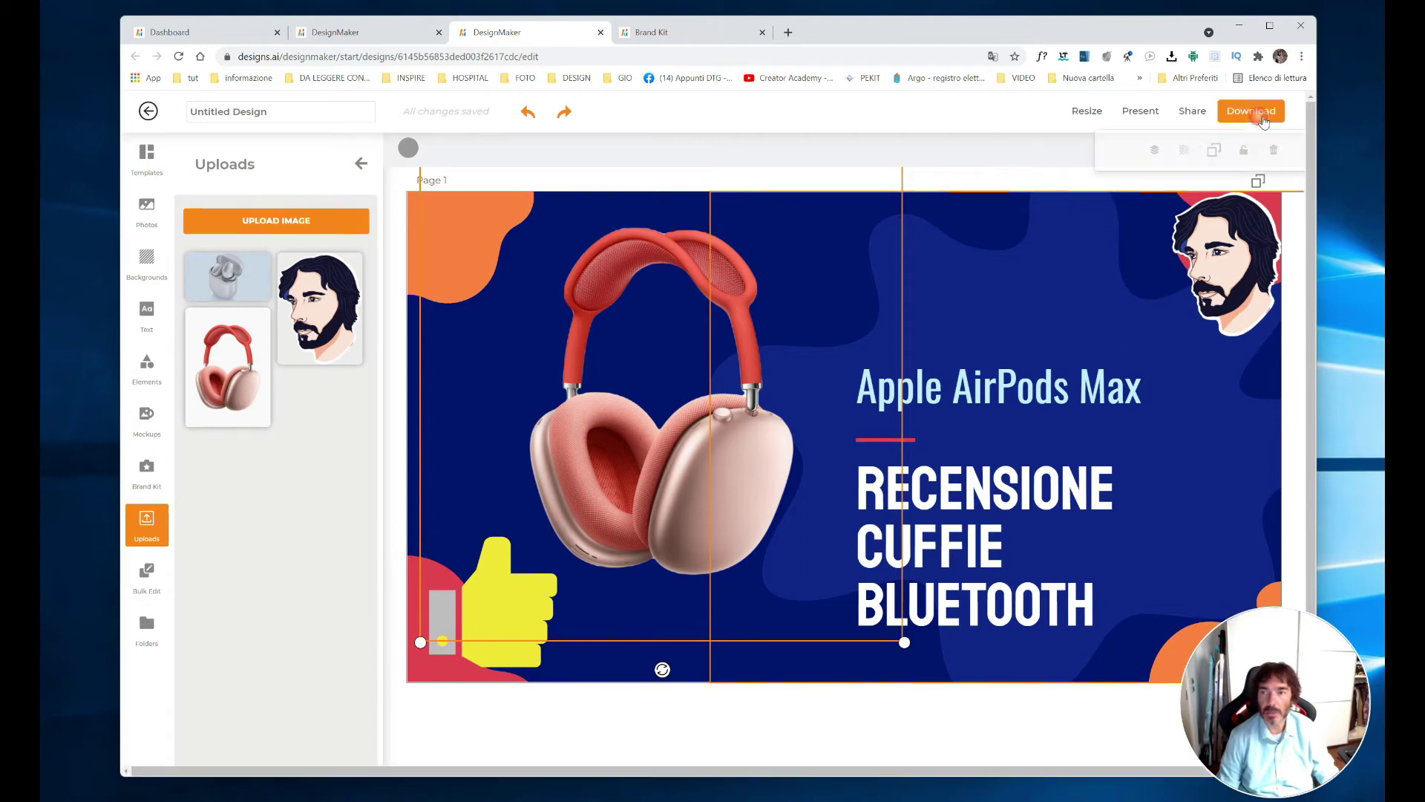
pyautogui.click(1289, 182)
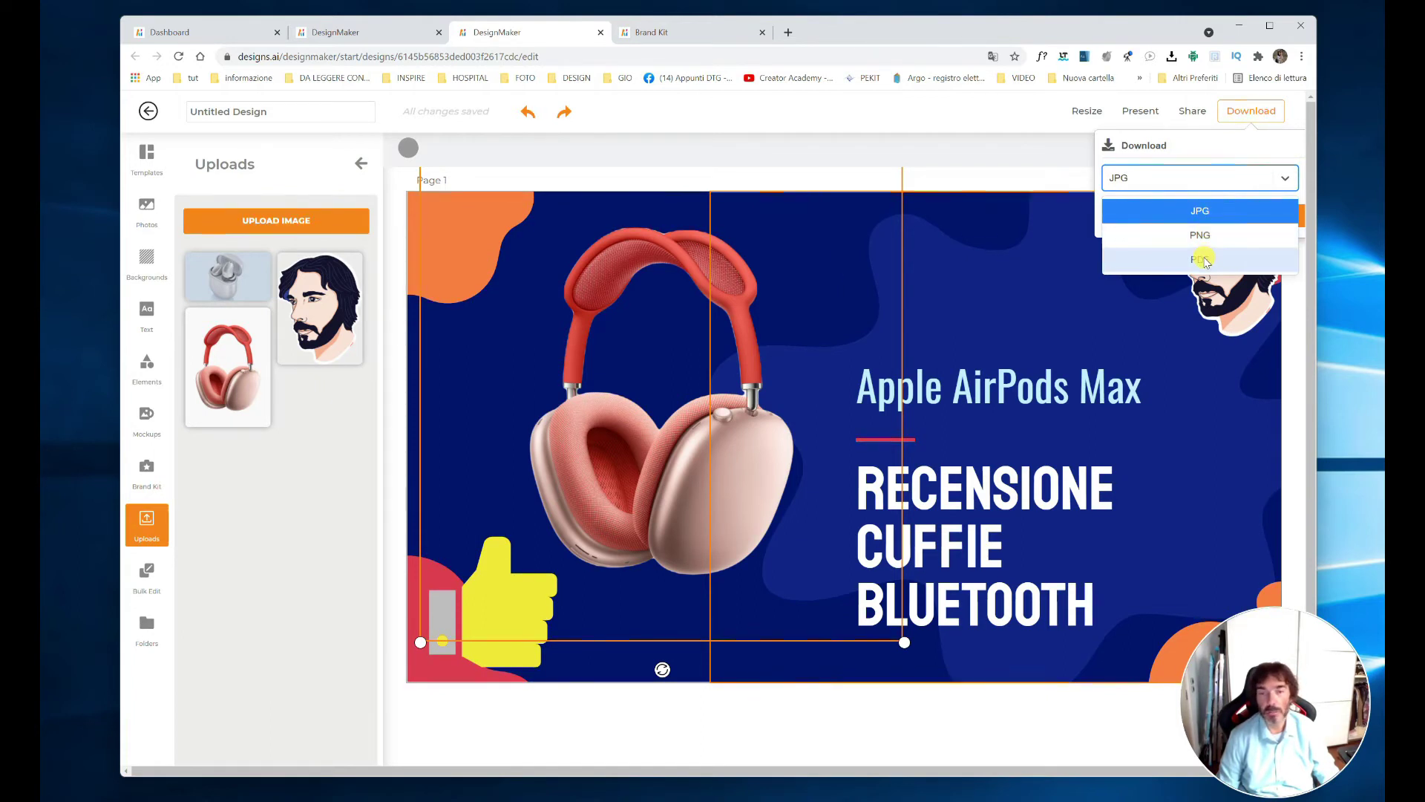
pyautogui.click(1203, 211)
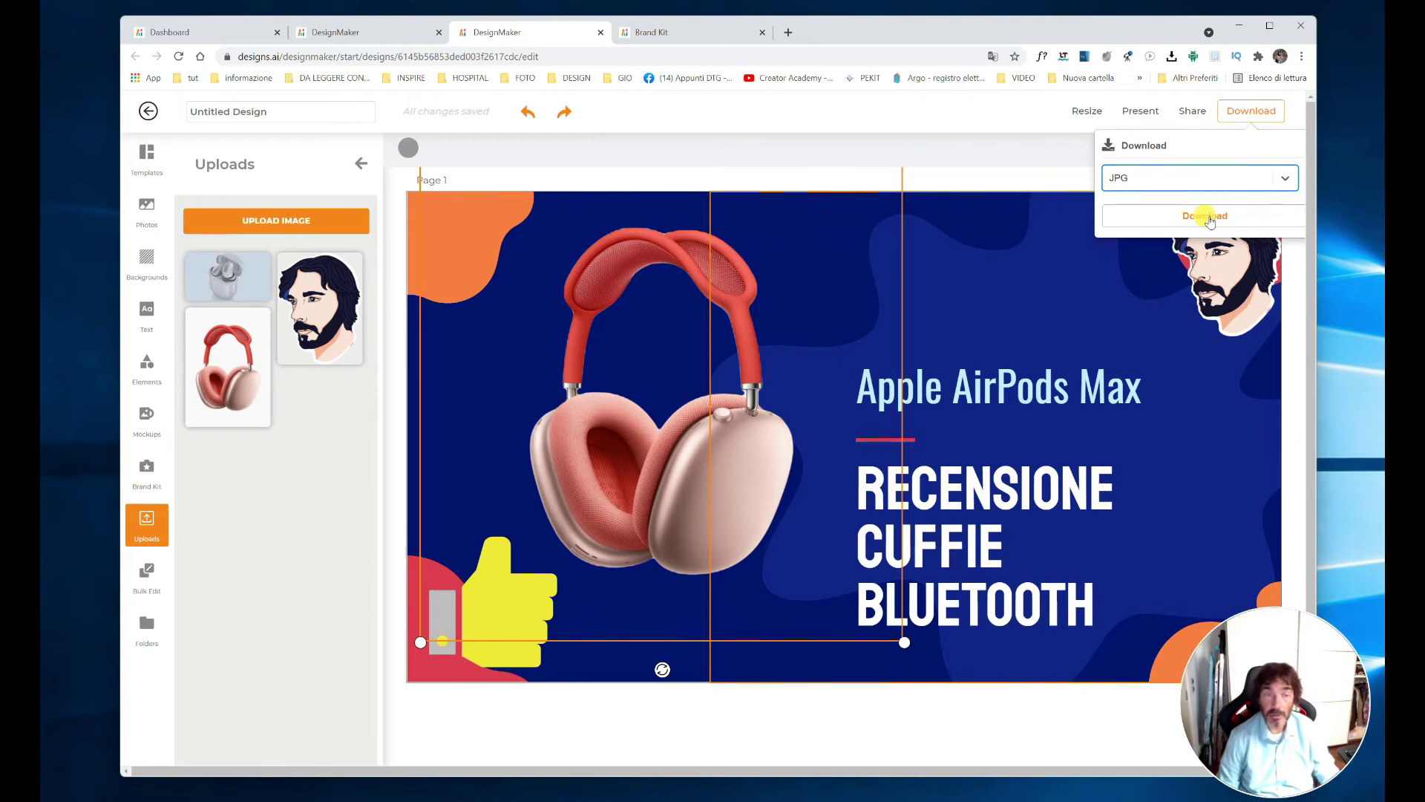
pyautogui.click(1208, 217)
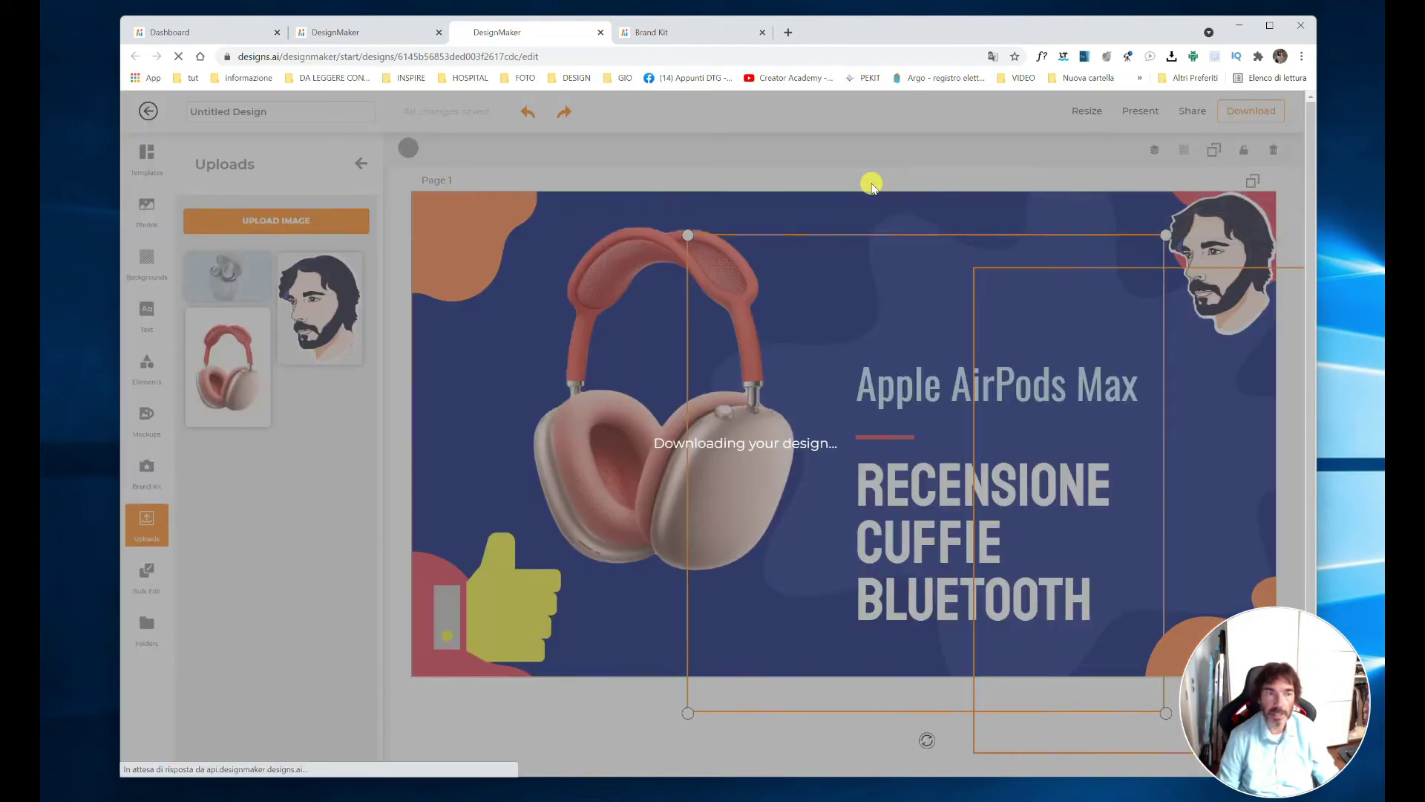
pyautogui.scroll(10, 190, 197)
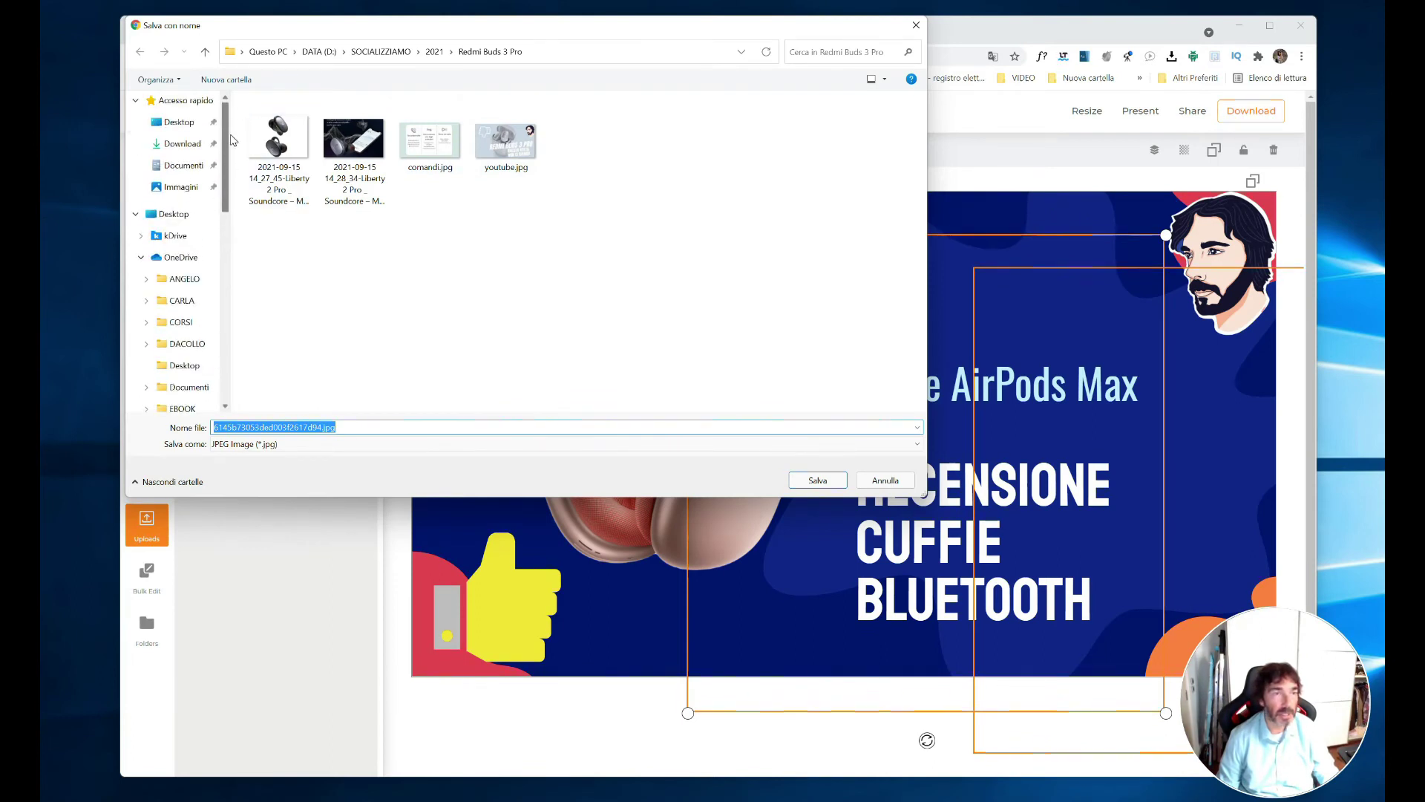
pyautogui.click(194, 164)
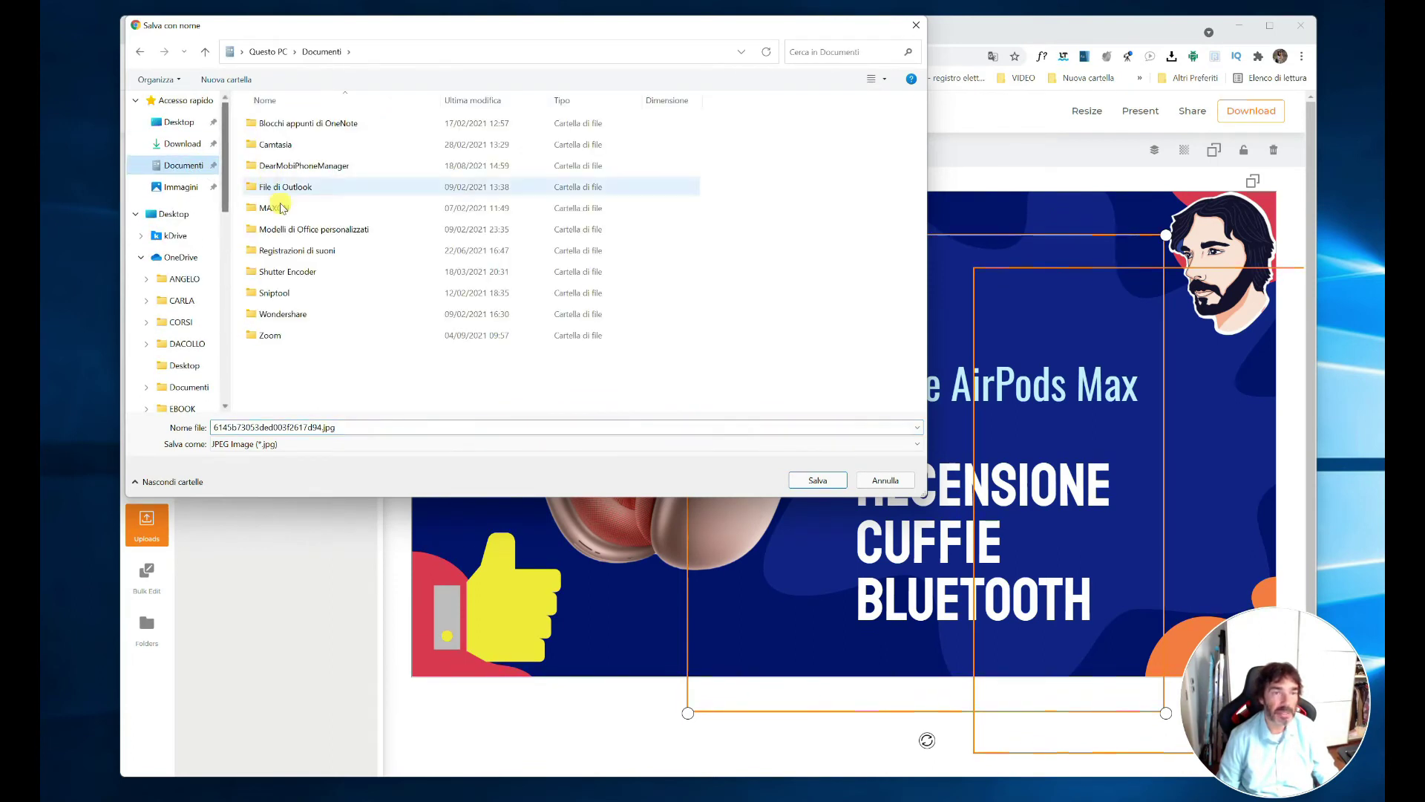
pyautogui.doubleClick(365, 422)
pyautogui.write('recensione airpods')
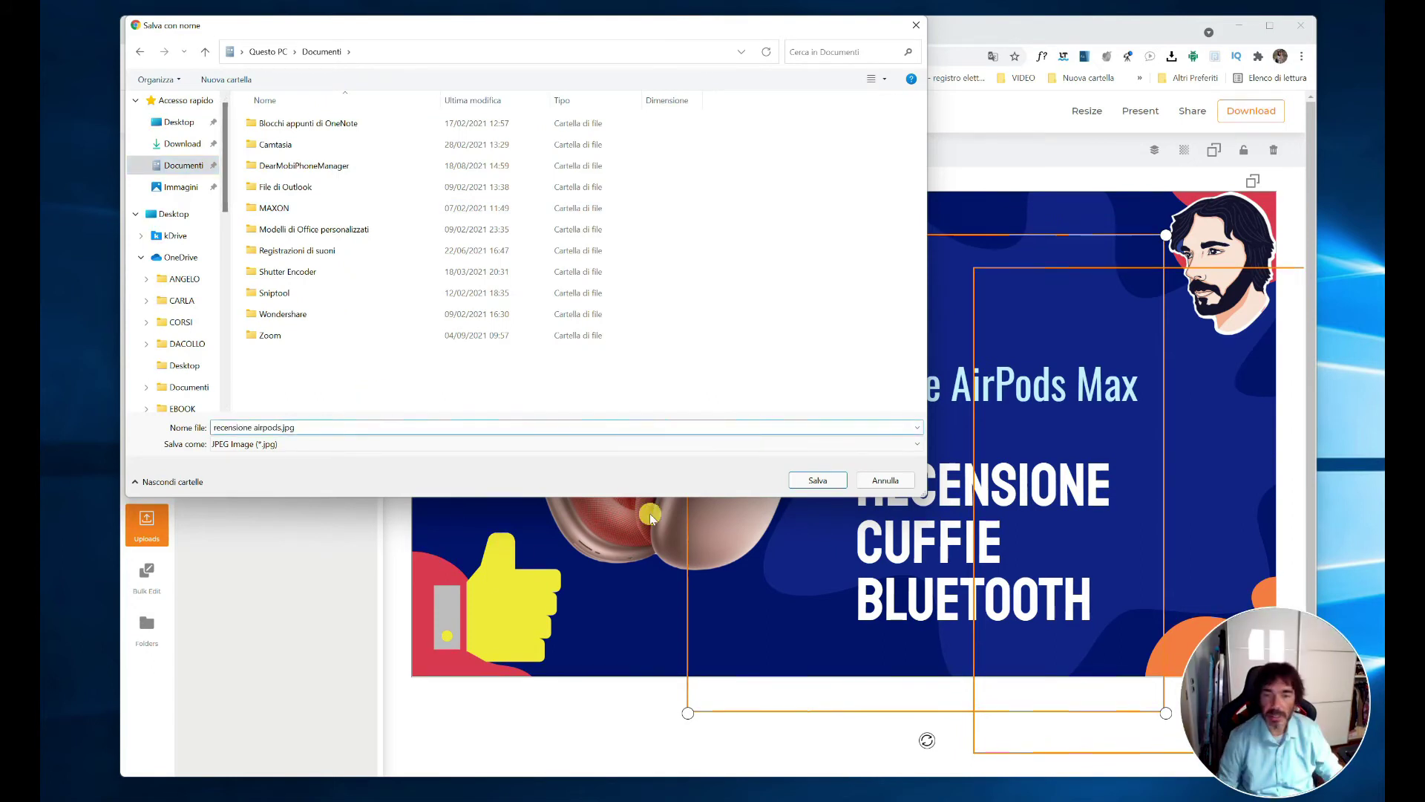
pyautogui.click(815, 480)
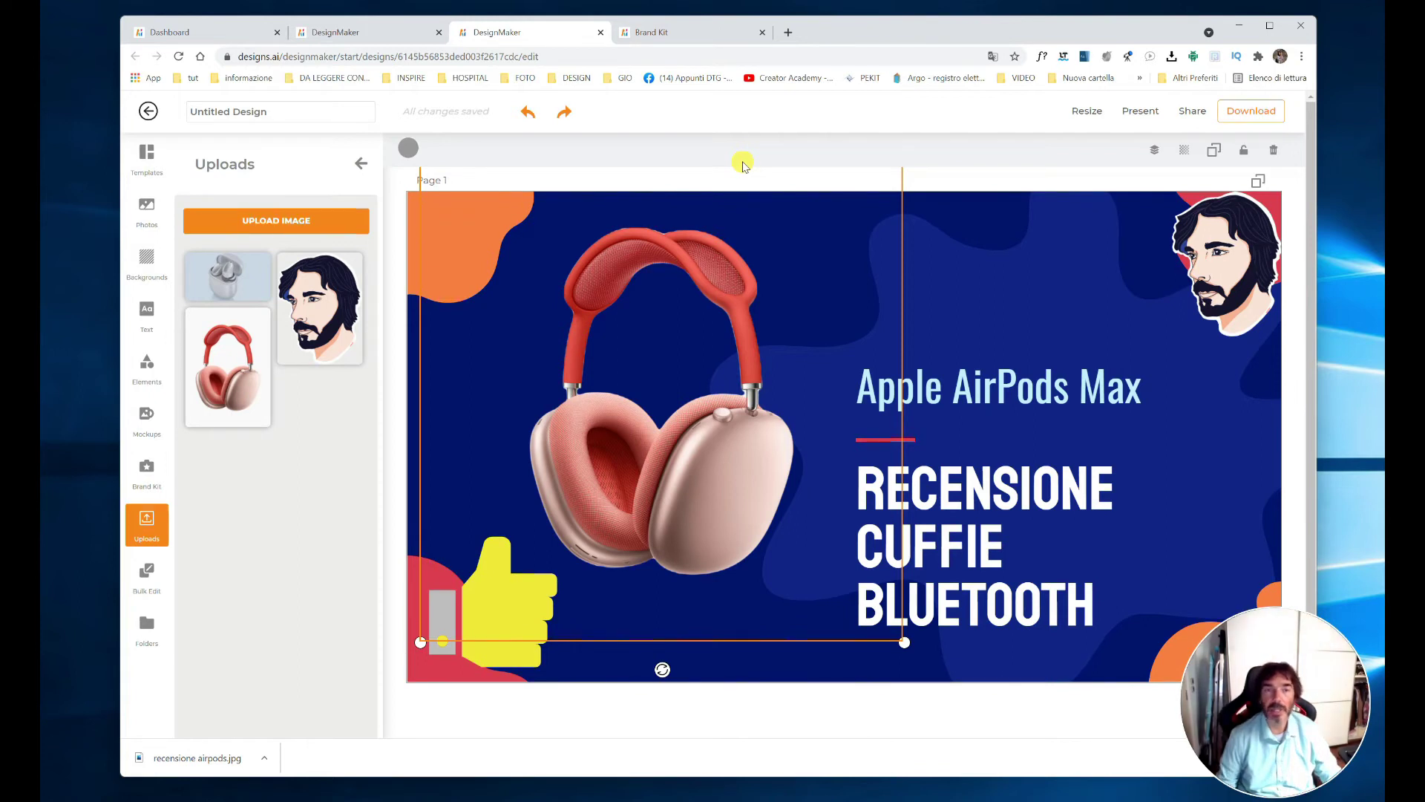
# Step: Leave the editor and examine the template gallery's categories from Social Media through Ads, Events, Marketing, Documents and Print
pyautogui.click(147, 111)
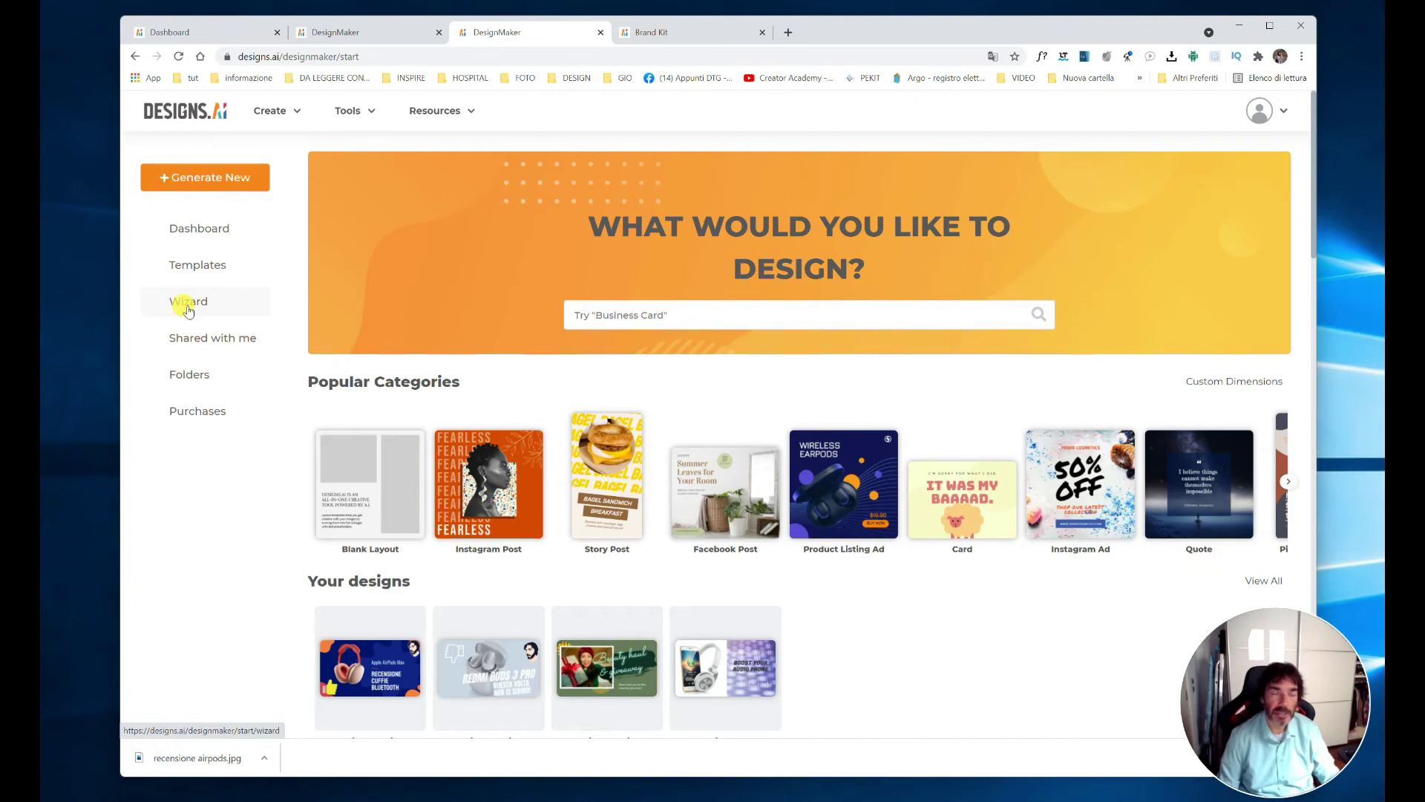
pyautogui.click(217, 274)
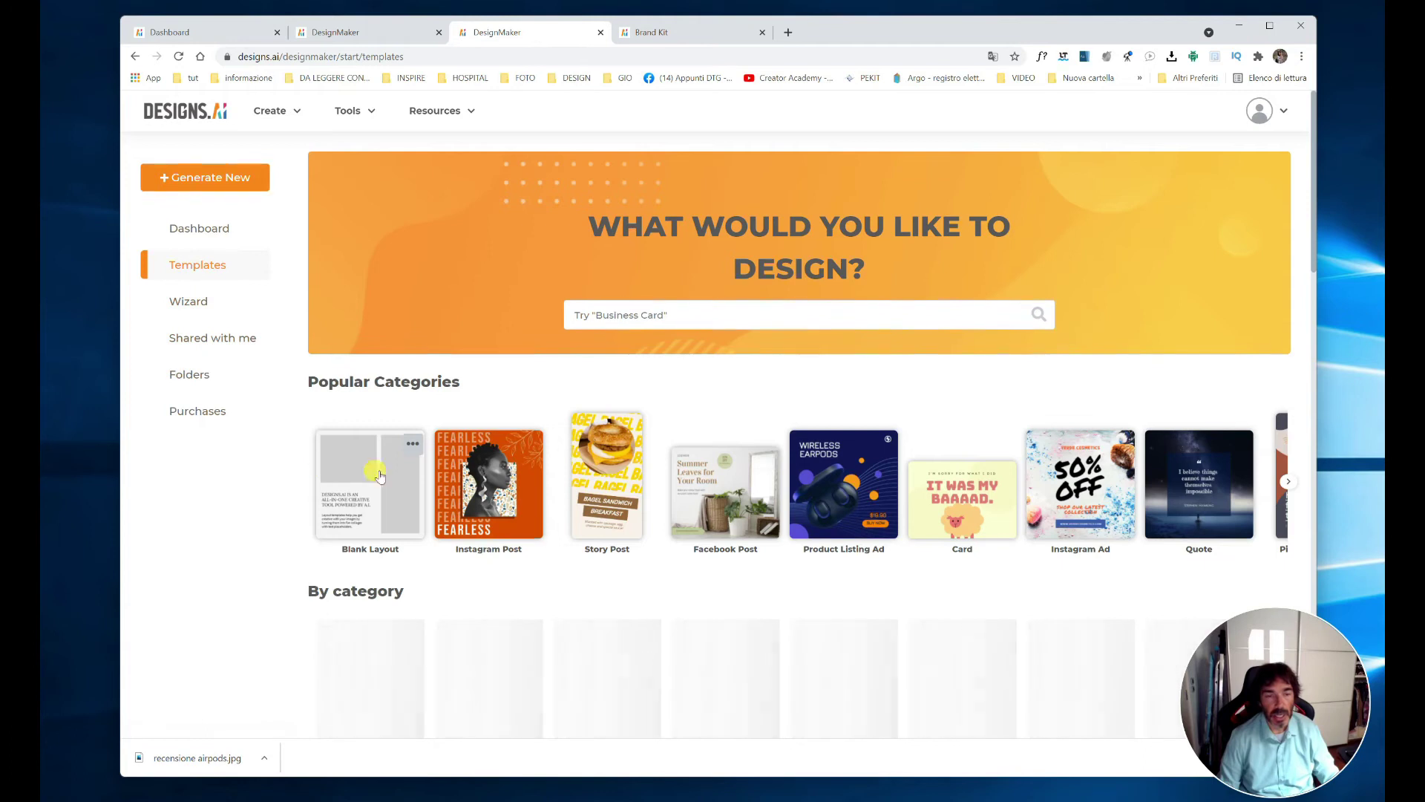
pyautogui.scroll(-7, 426, 313)
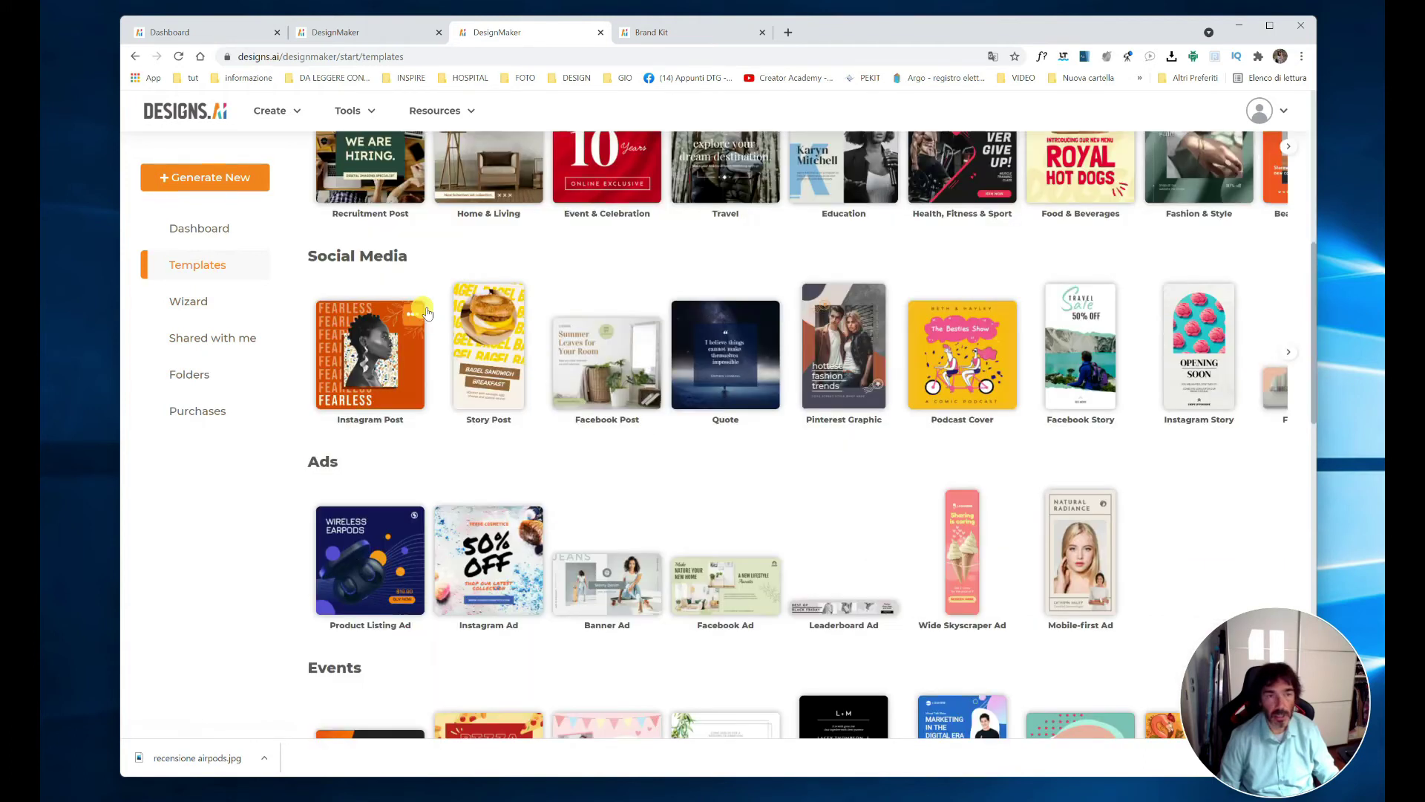
pyautogui.scroll(-4, 401, 483)
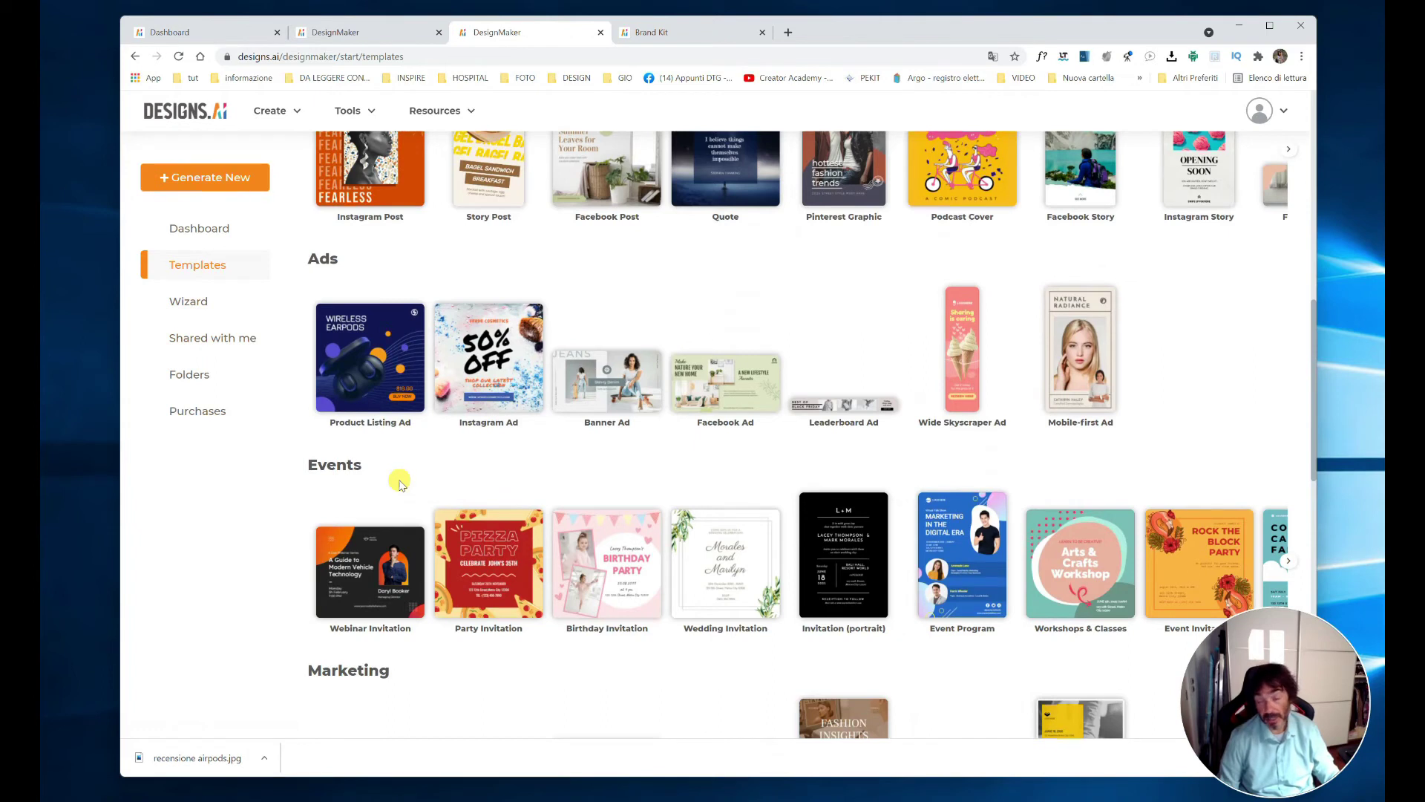
pyautogui.scroll(-7, 401, 483)
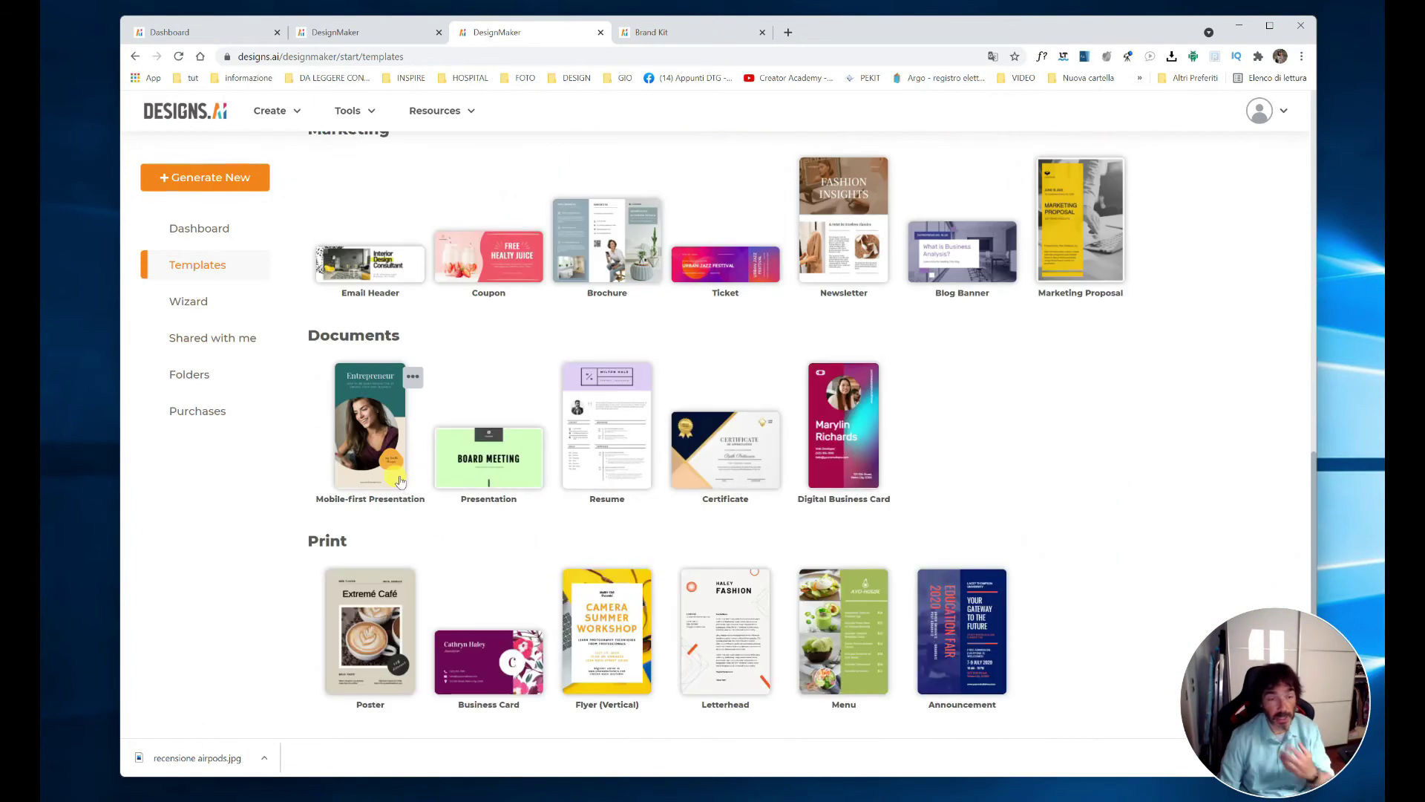
pyautogui.scroll(-3, 404, 485)
pyautogui.scroll(8, 401, 482)
pyautogui.scroll(7, 401, 483)
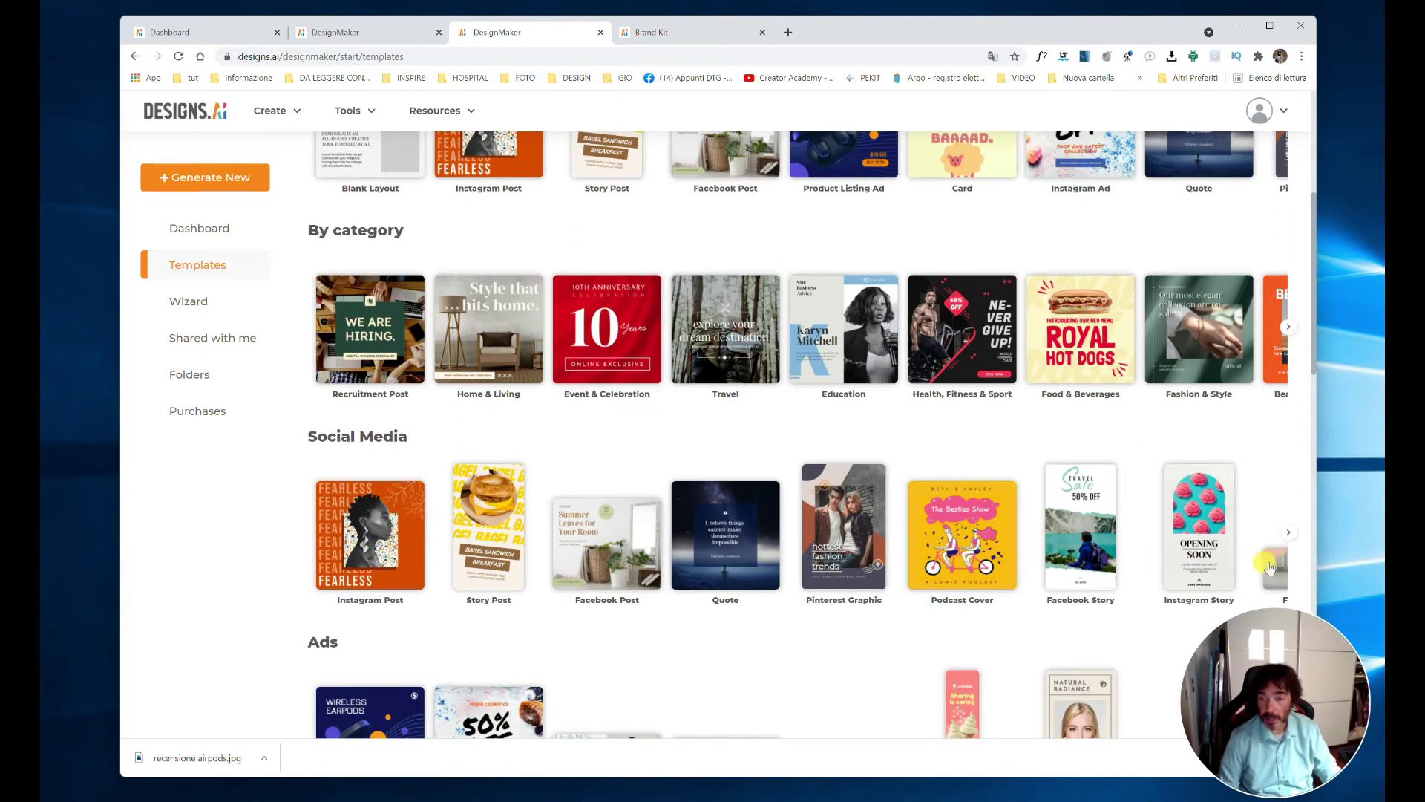
# Step: Look through the remaining Social Media template types and review the popular, themed, event, marketing and document categories again
pyautogui.click(1288, 533)
pyautogui.click(1289, 533)
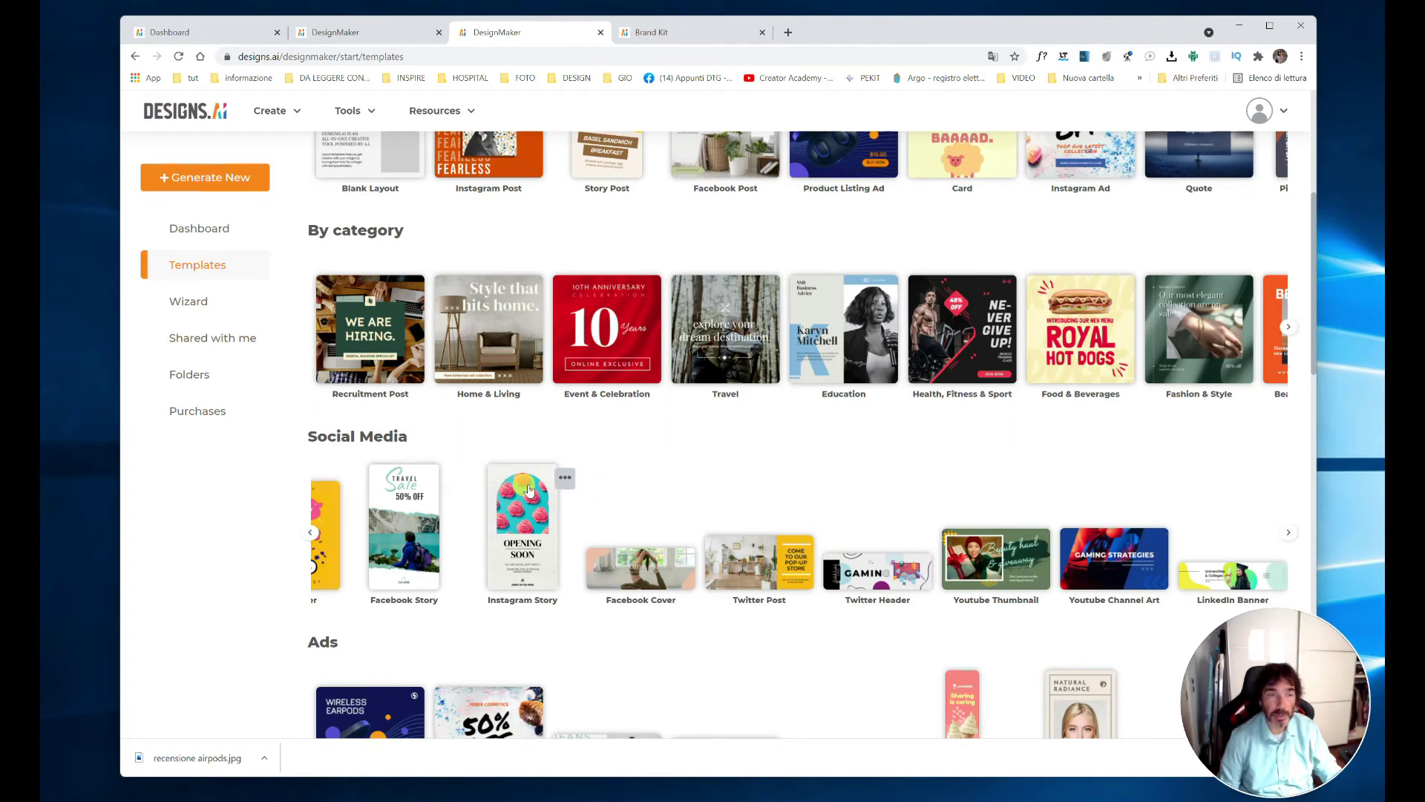
pyautogui.scroll(2, 512, 490)
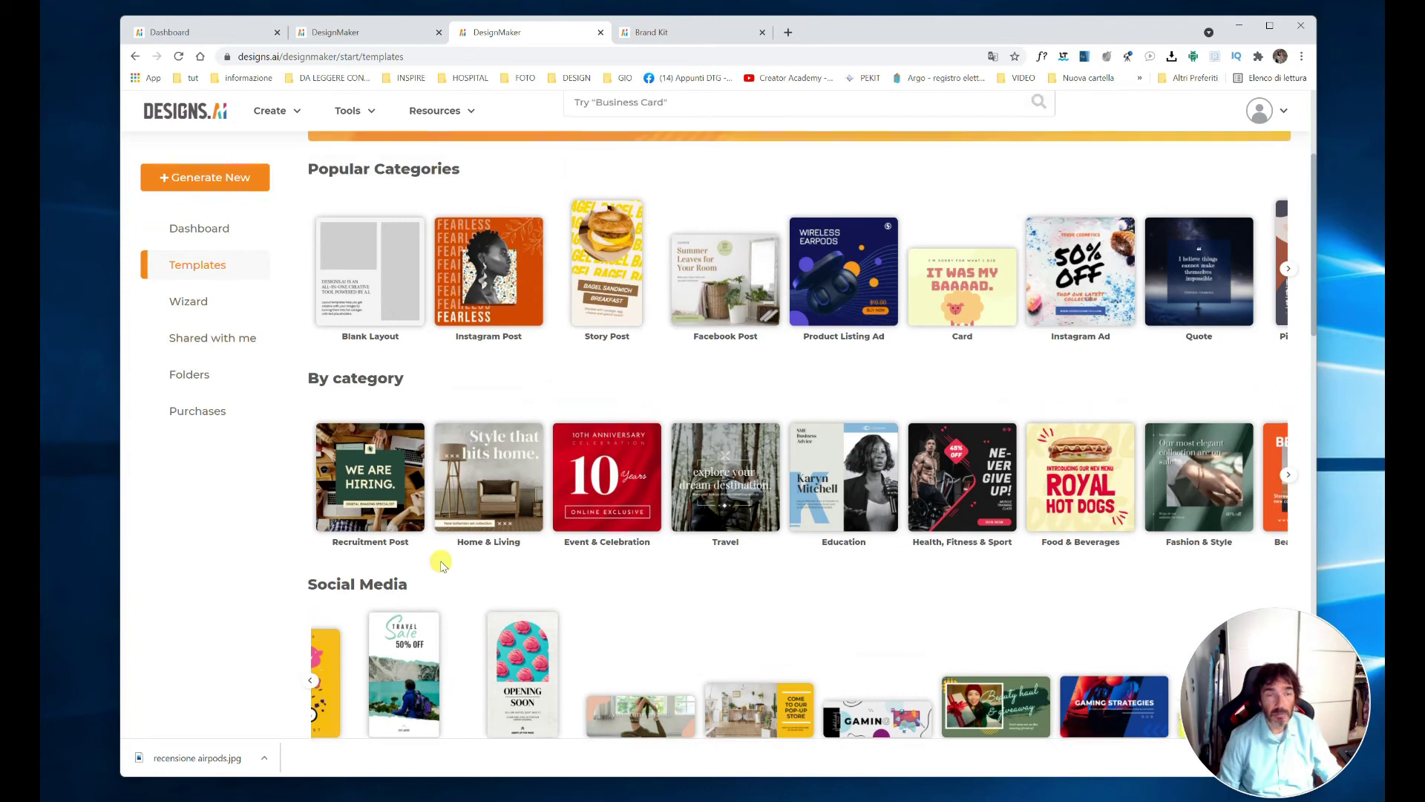
pyautogui.scroll(3, 416, 520)
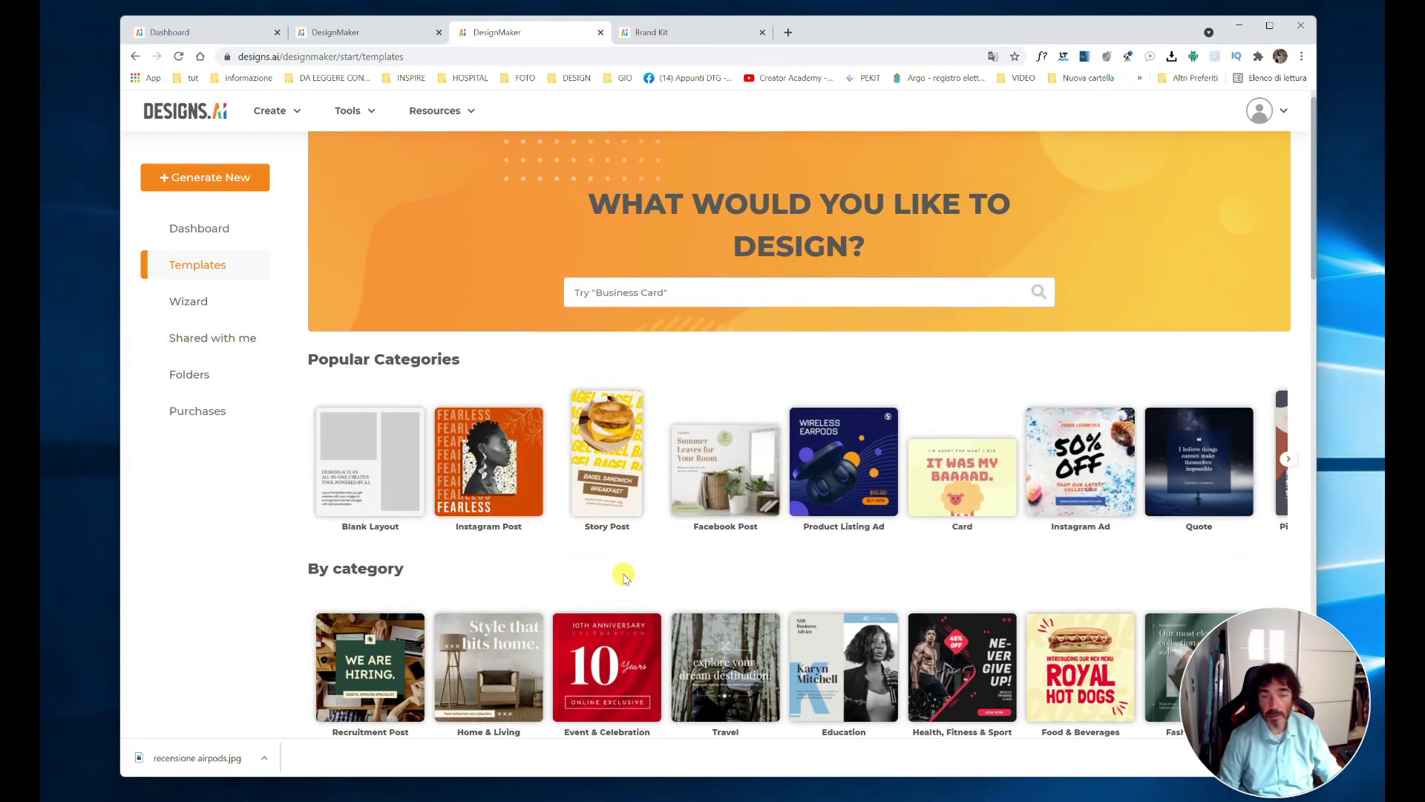
pyautogui.scroll(-2, 624, 578)
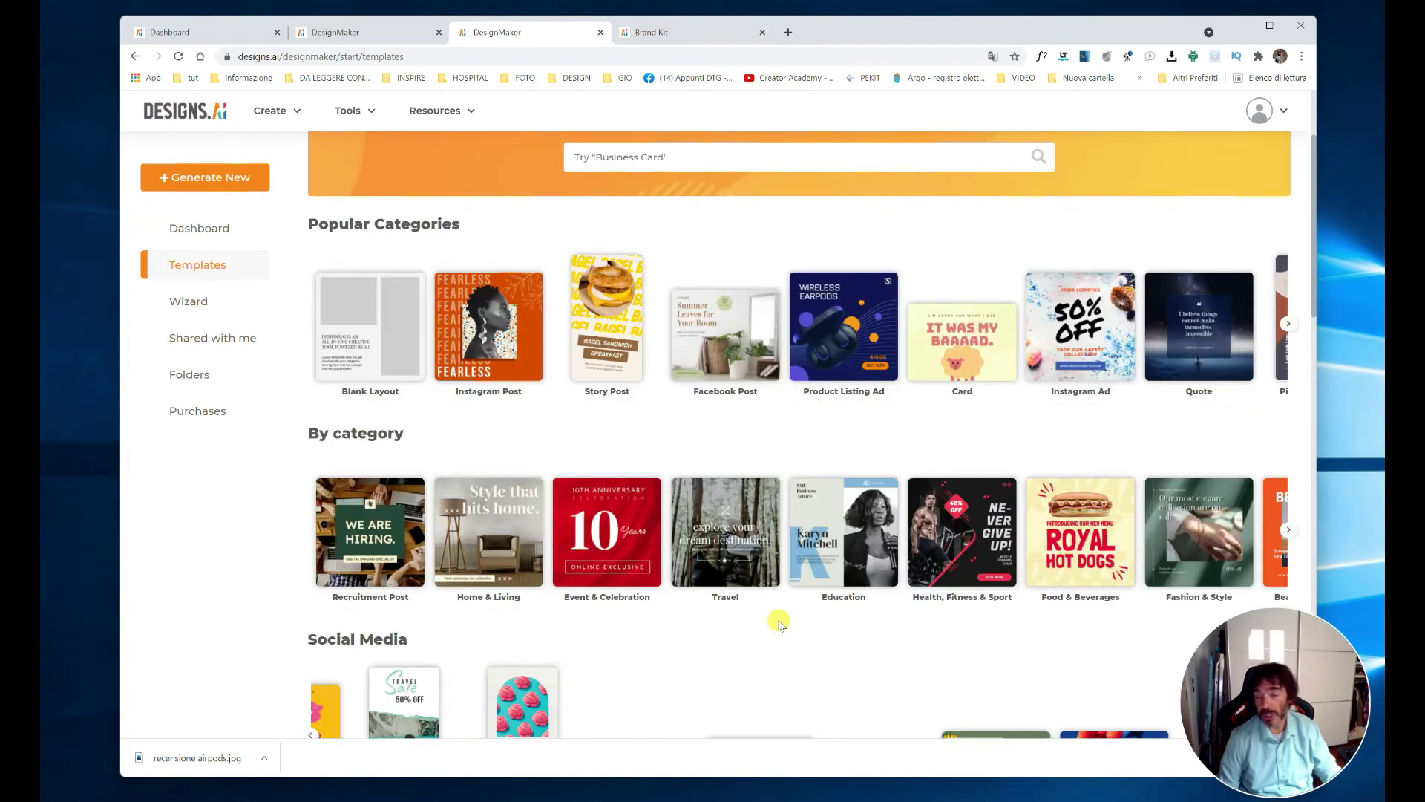
pyautogui.scroll(-1, 778, 622)
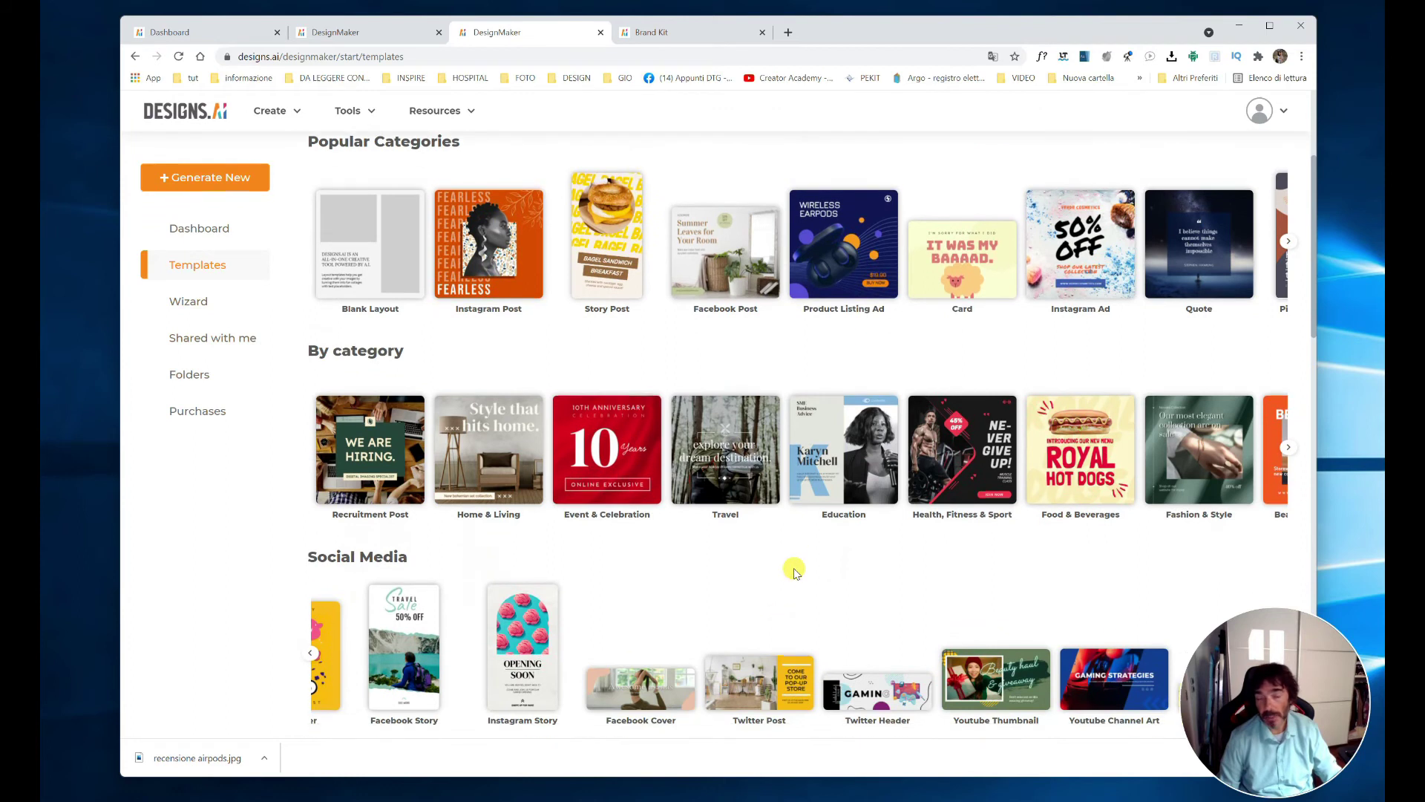
pyautogui.scroll(-8, 793, 572)
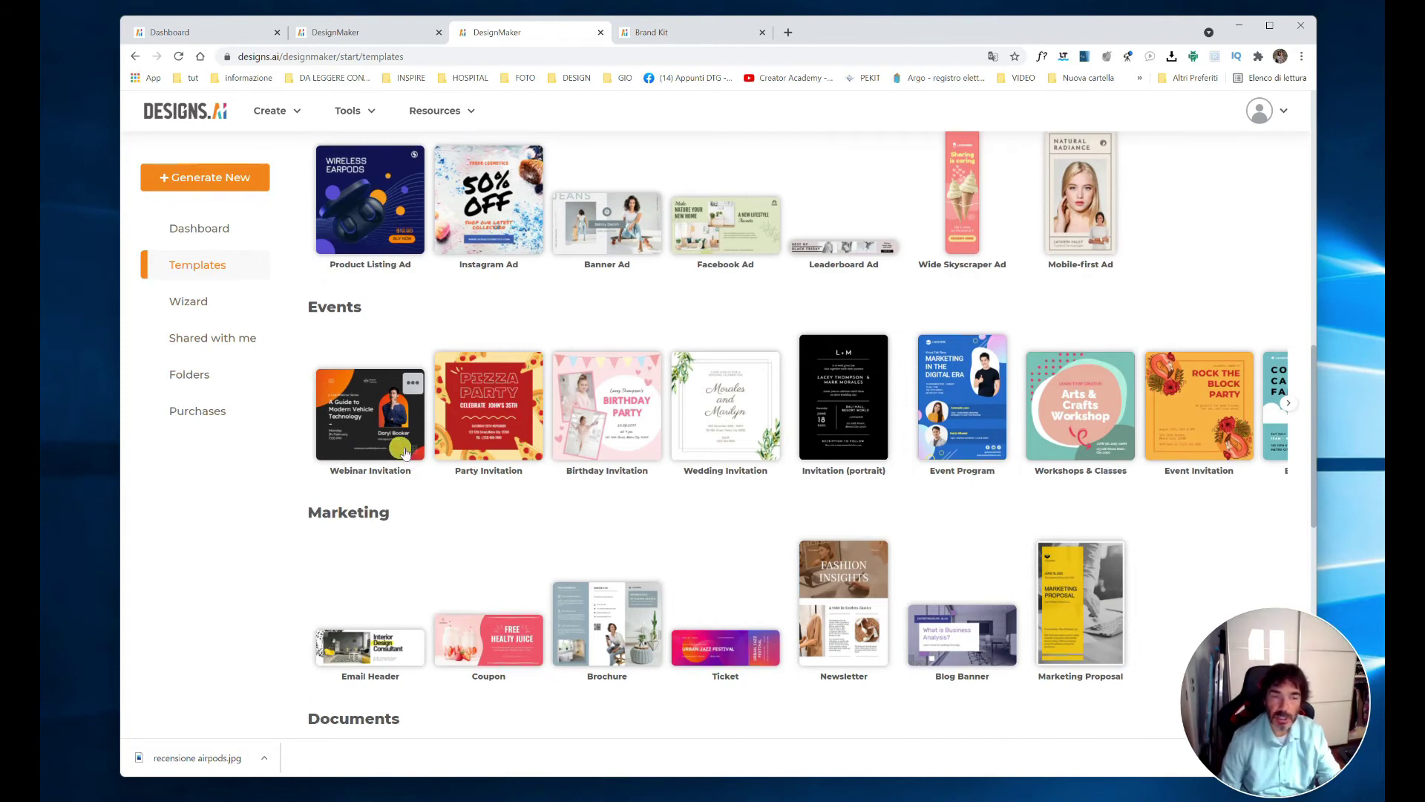
pyautogui.scroll(-4, 405, 454)
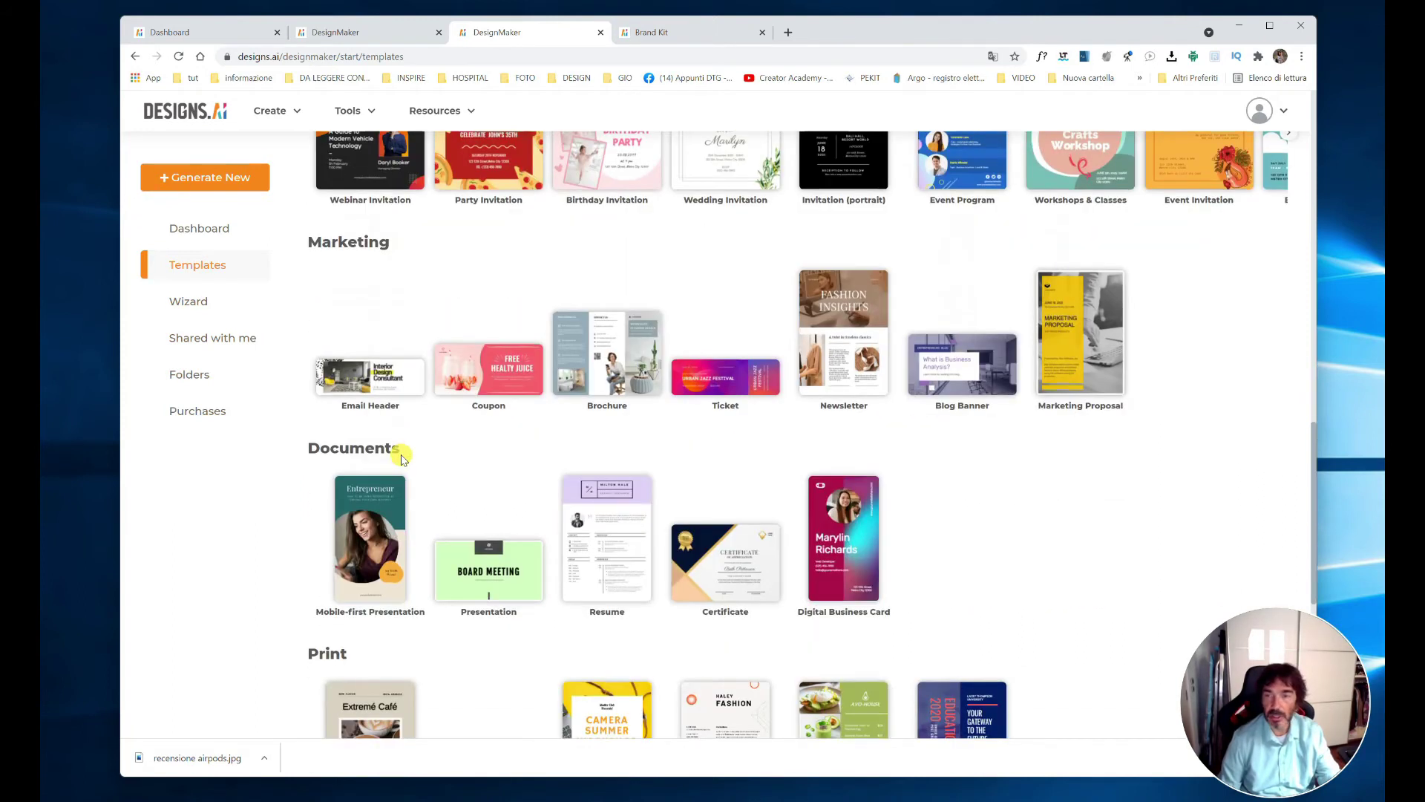
pyautogui.scroll(3, 404, 454)
pyautogui.scroll(7, 1042, 429)
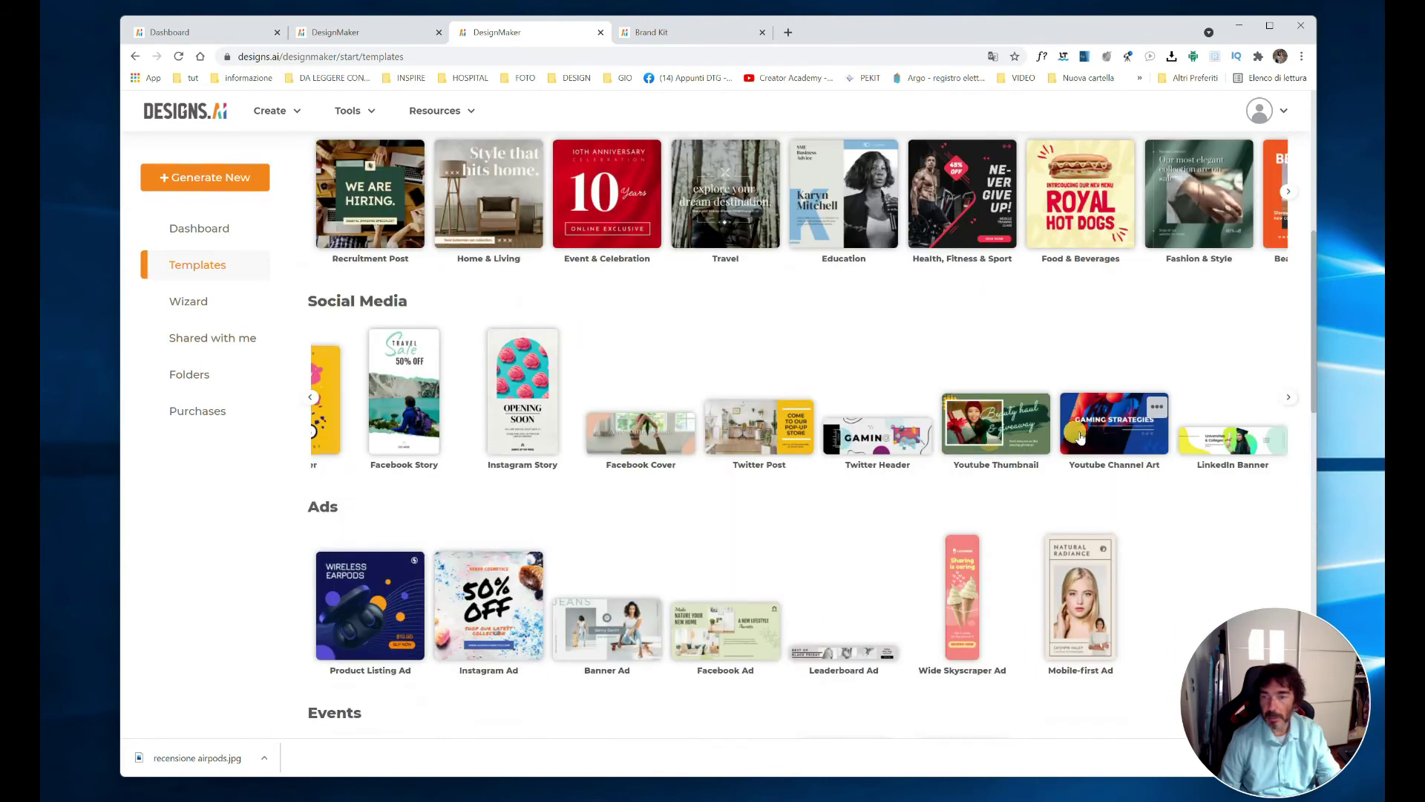
# Step: Start a design from the green "Beauty haul & giveaway" YouTube thumbnail template and browse the other Youtube Thumbnail templates in the editor
pyautogui.click(1040, 429)
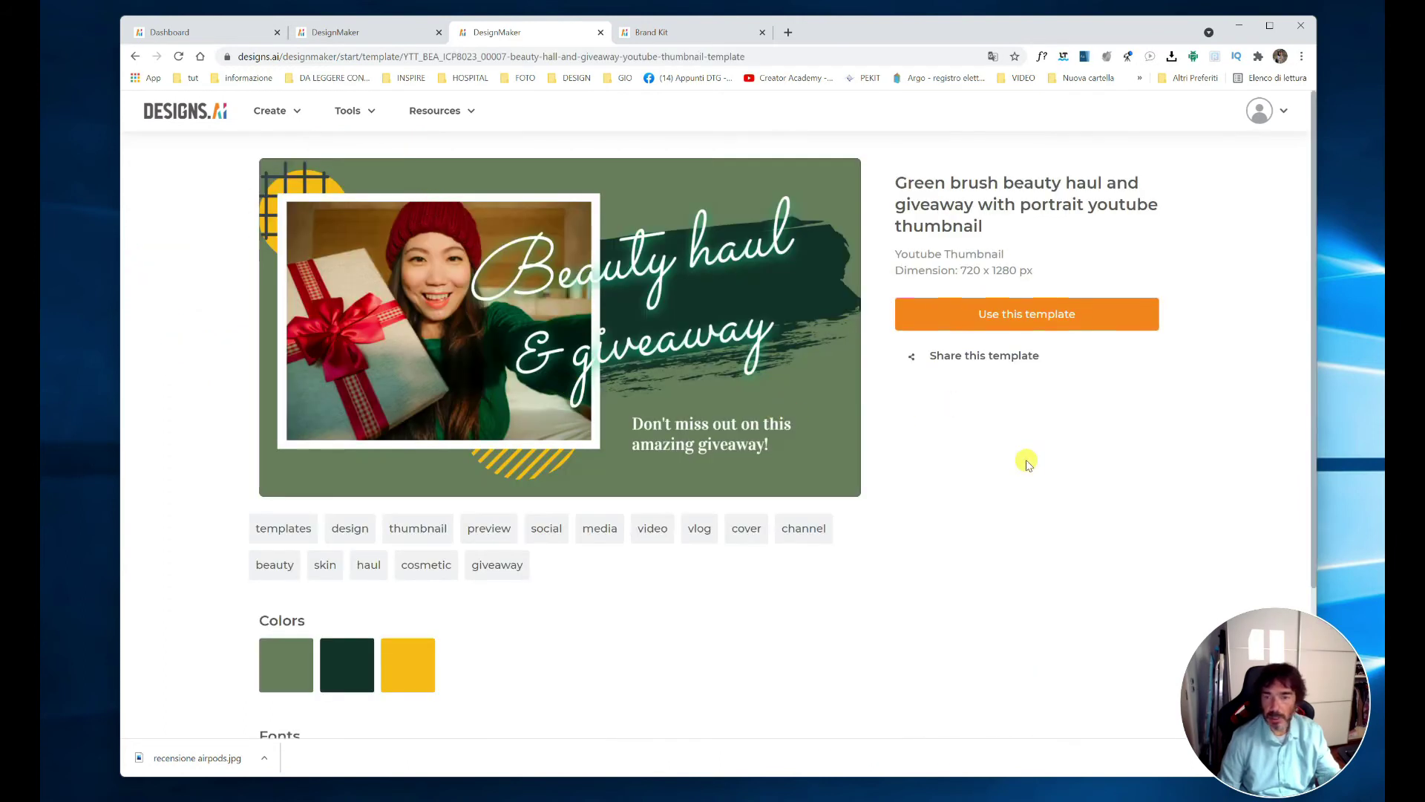
pyautogui.scroll(-1, 1024, 458)
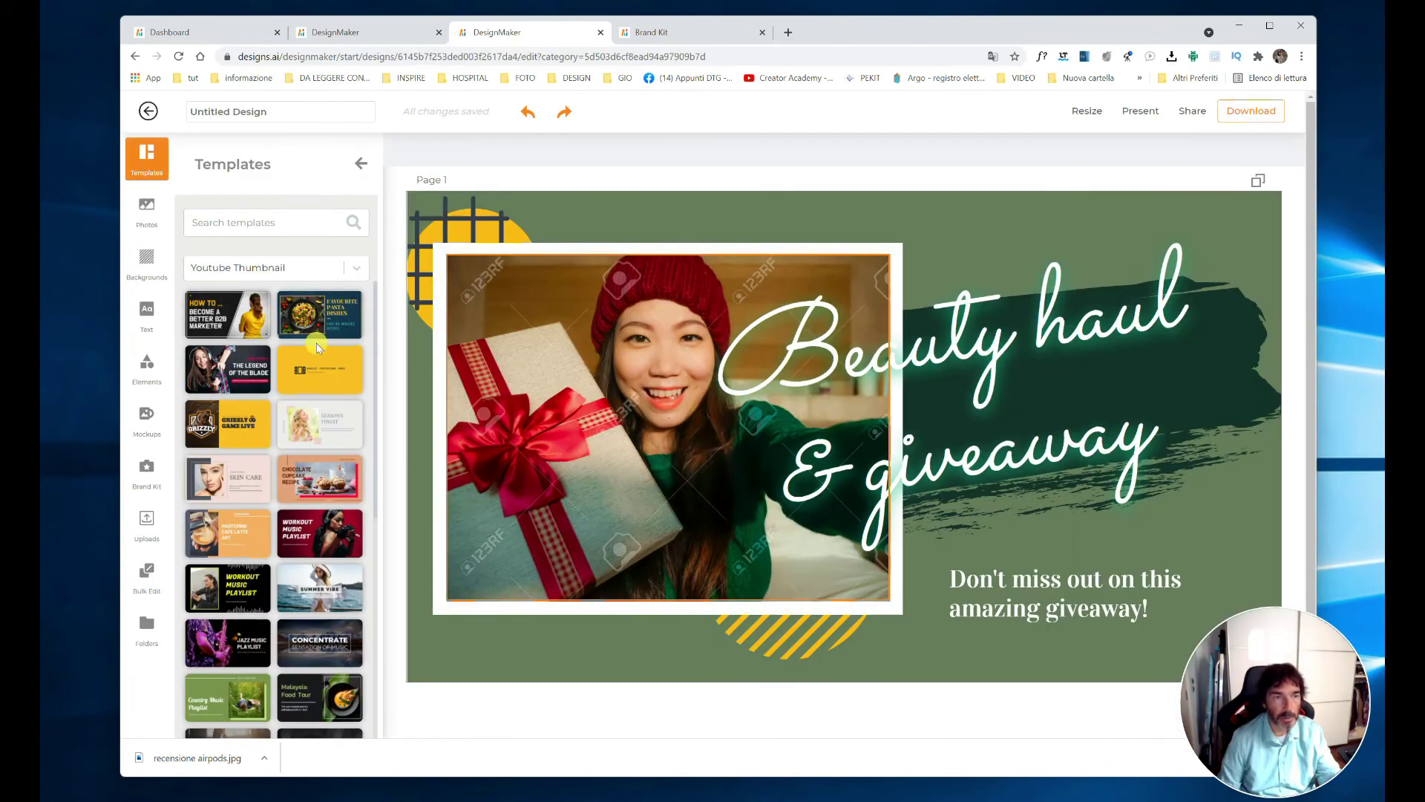
pyautogui.scroll(-10, 264, 383)
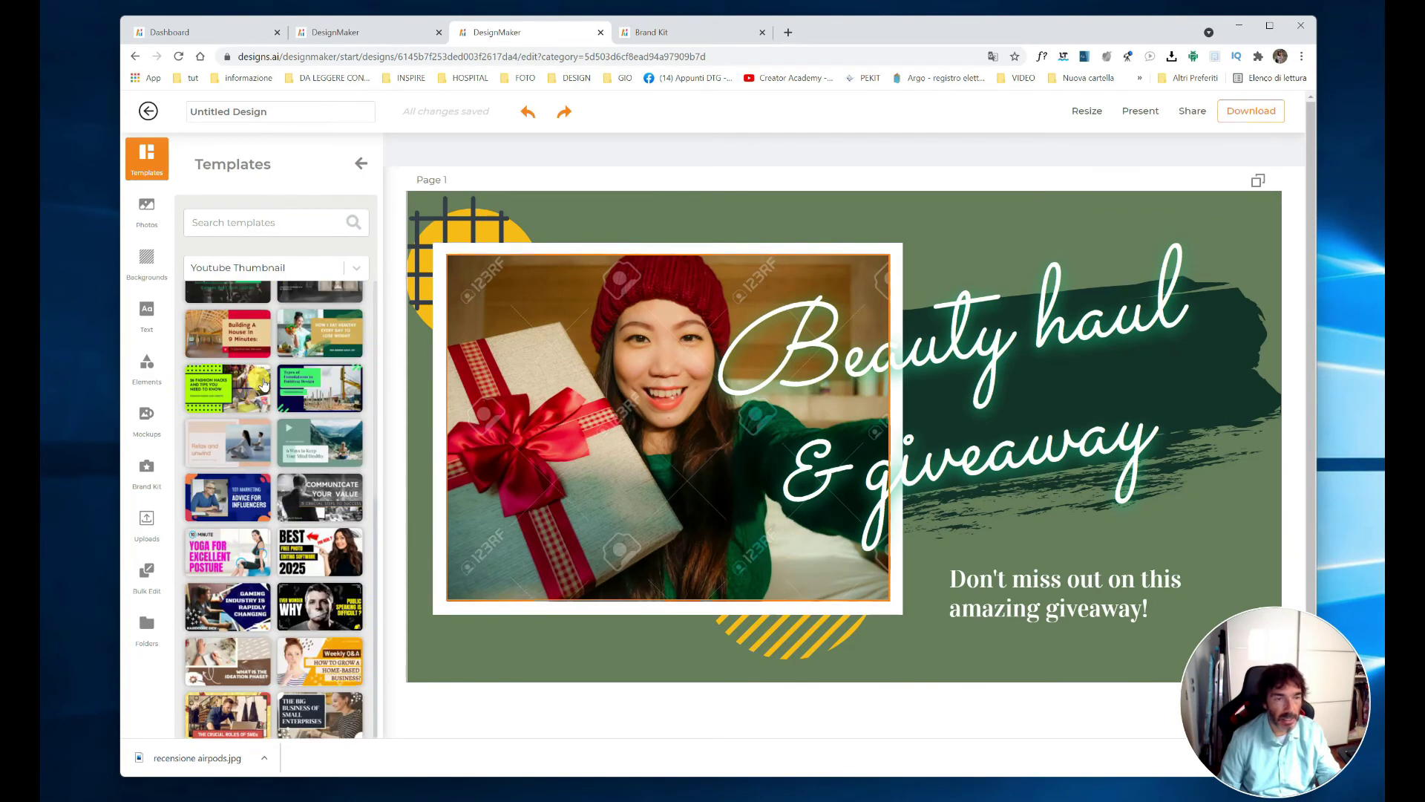
pyautogui.scroll(-1, 254, 399)
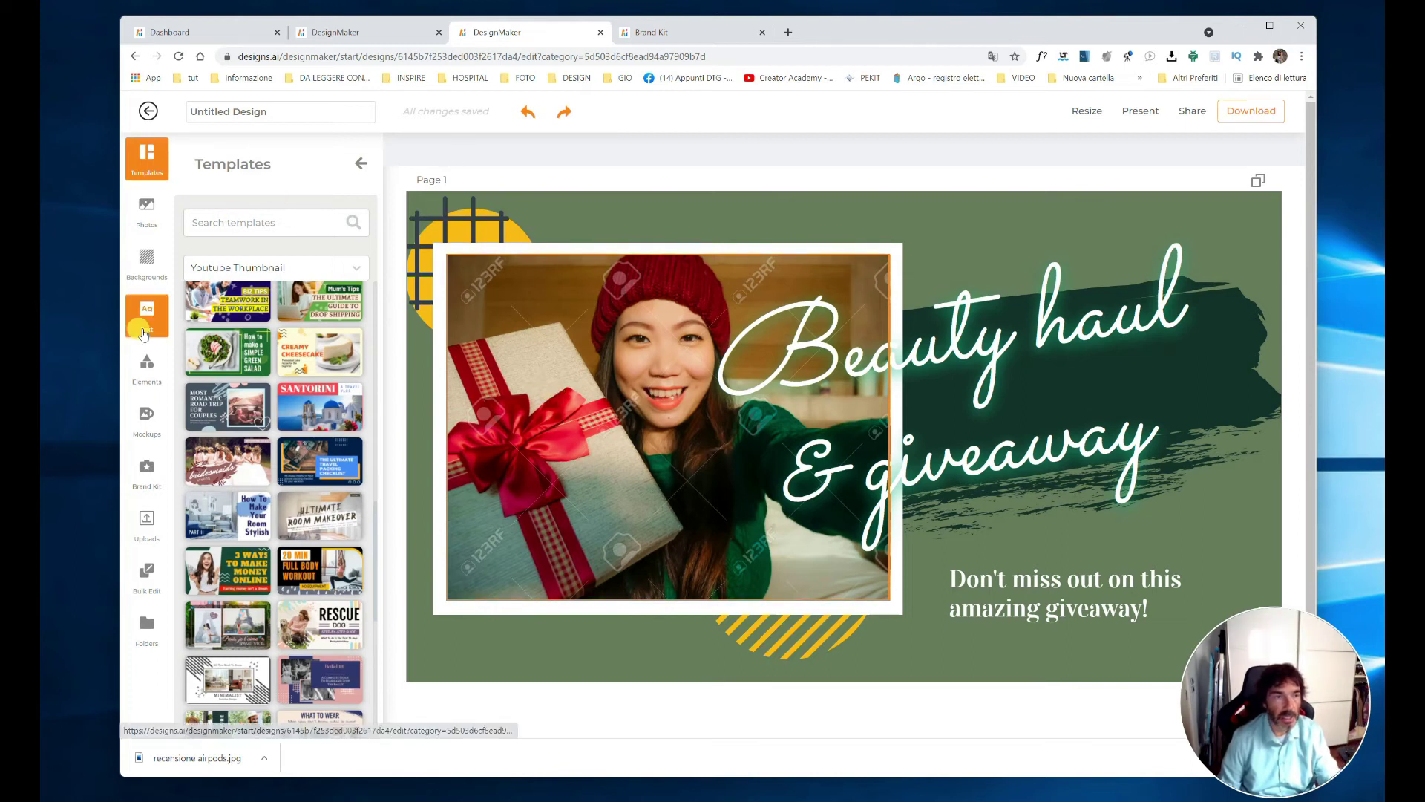
pyautogui.click(156, 175)
pyautogui.scroll(-2, 341, 435)
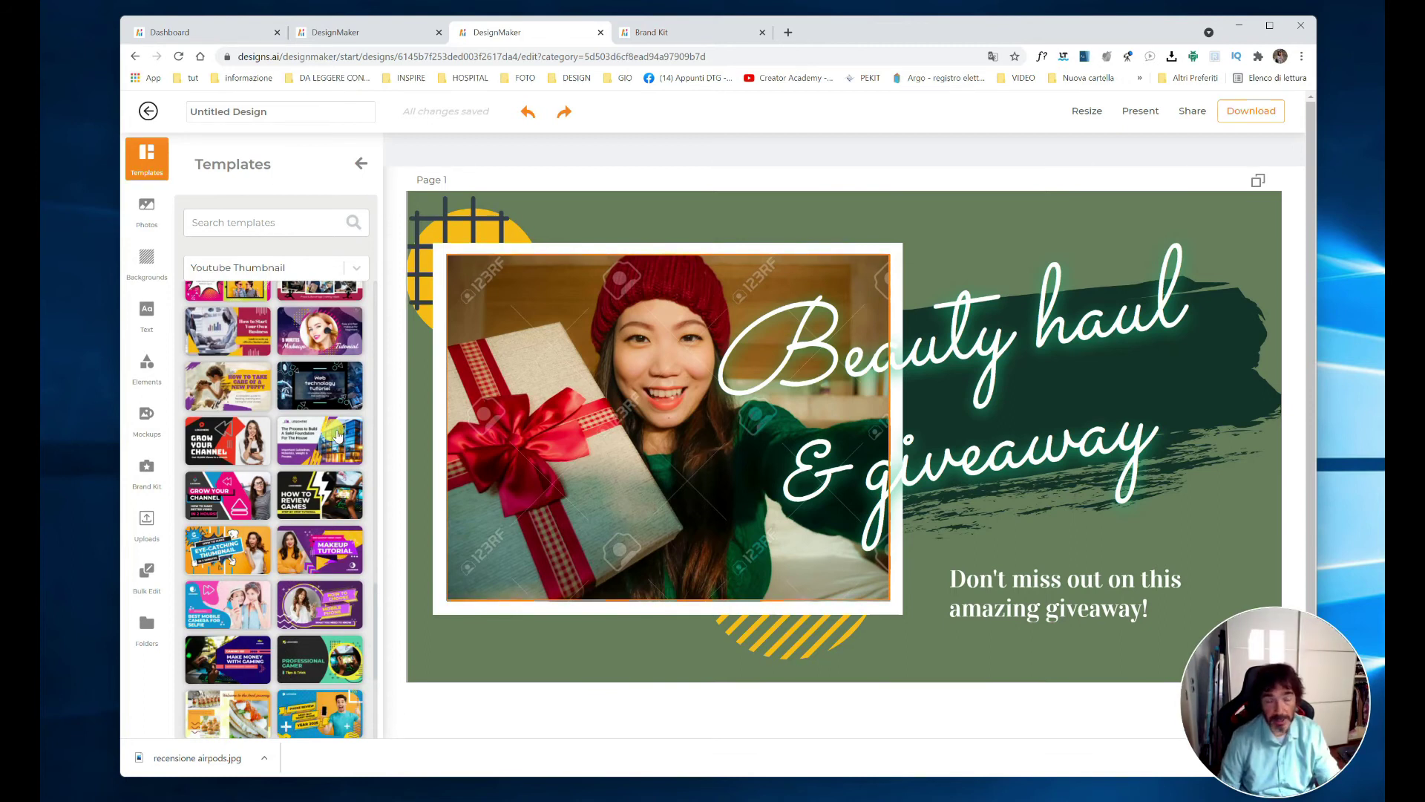
# Step: Browse further through the Youtube Thumbnail templates and search them for "tutorial"
pyautogui.scroll(-10, 337, 436)
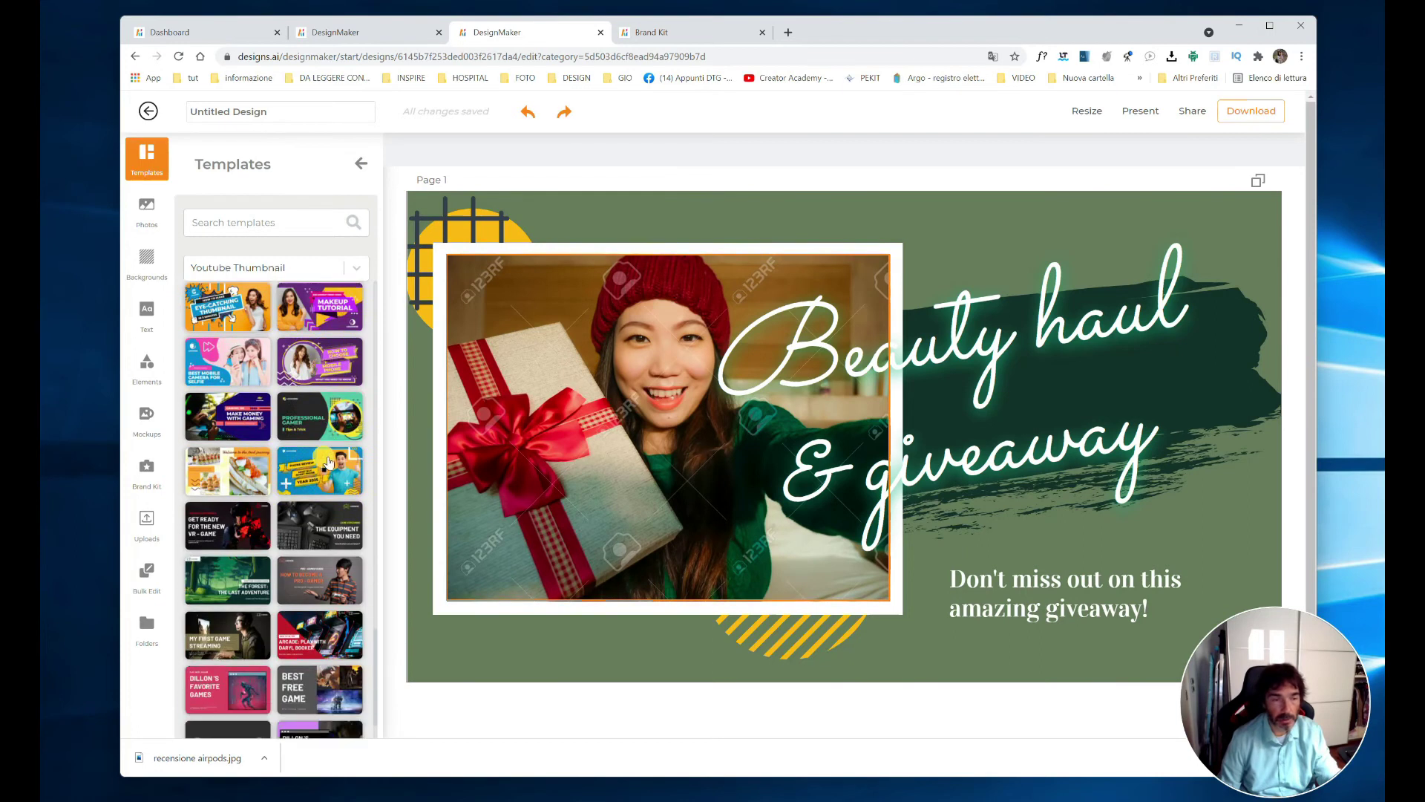
pyautogui.scroll(-3, 324, 468)
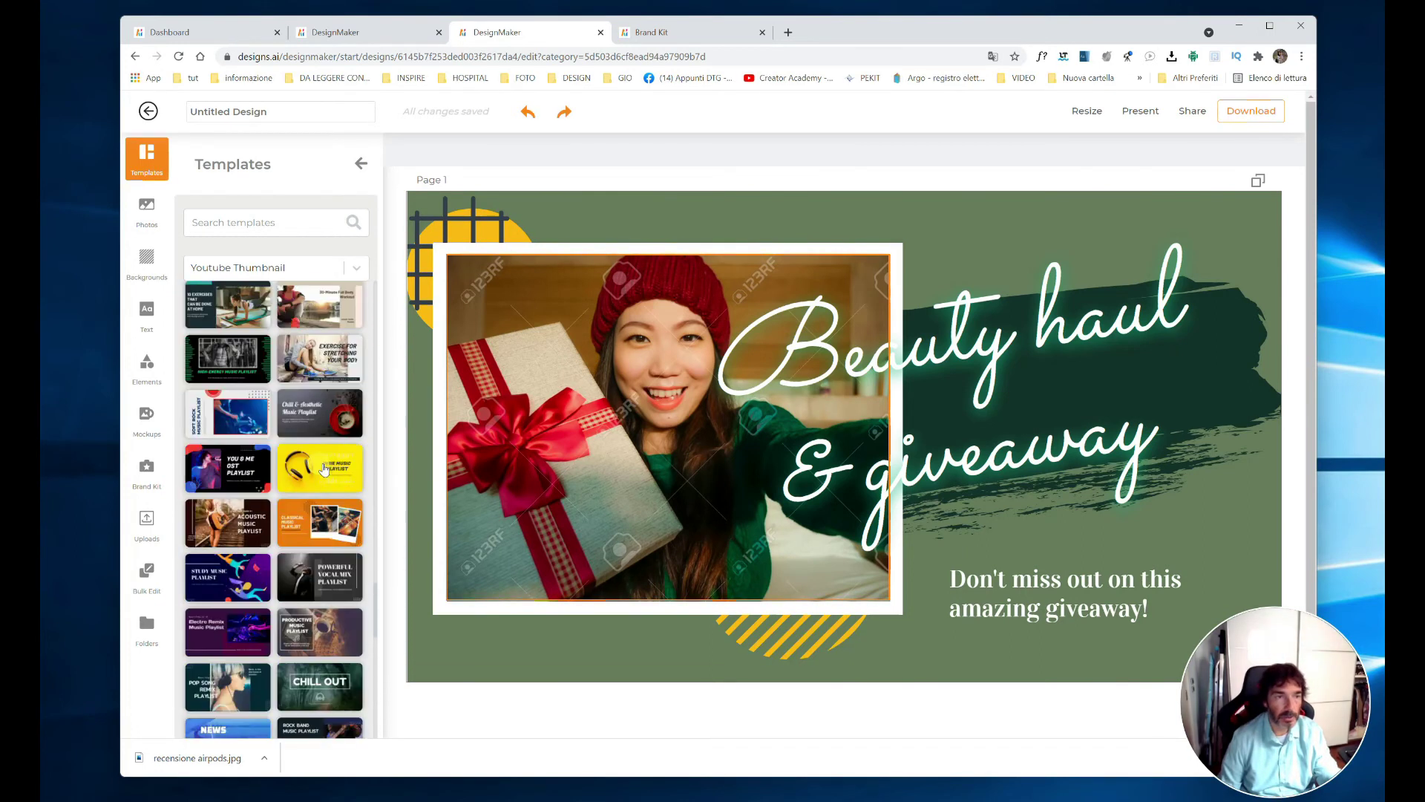
pyautogui.scroll(1, 324, 467)
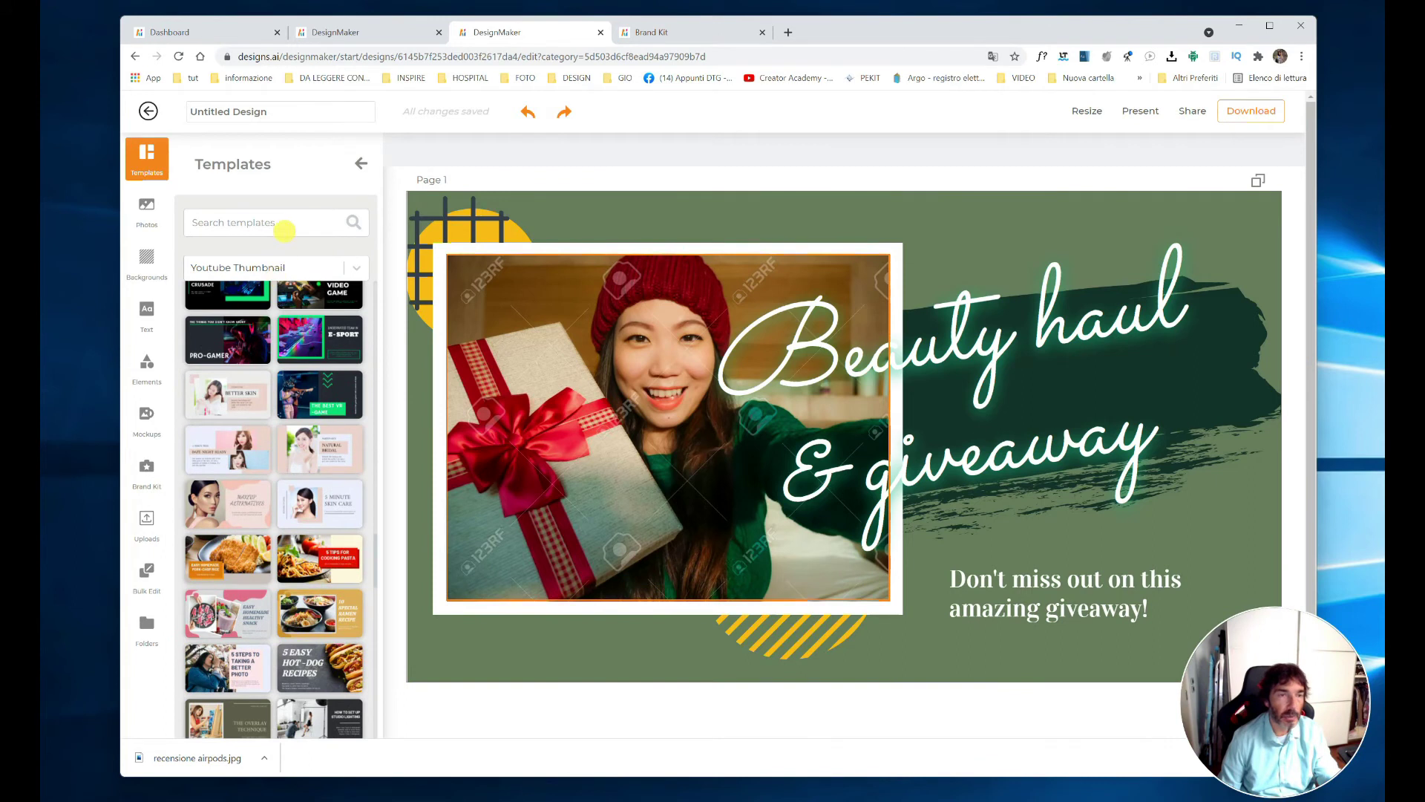
pyautogui.click(283, 219)
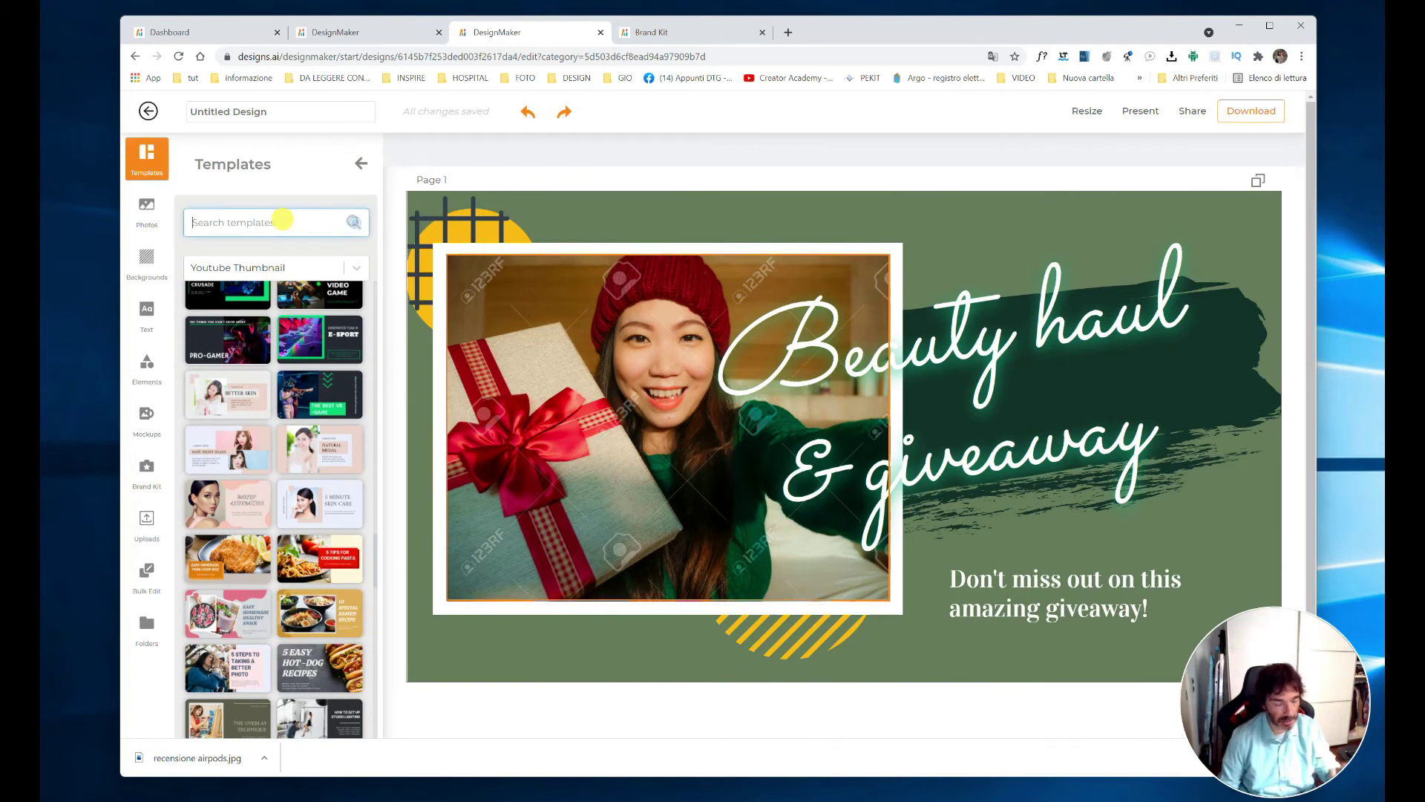
pyautogui.write('tutorial')
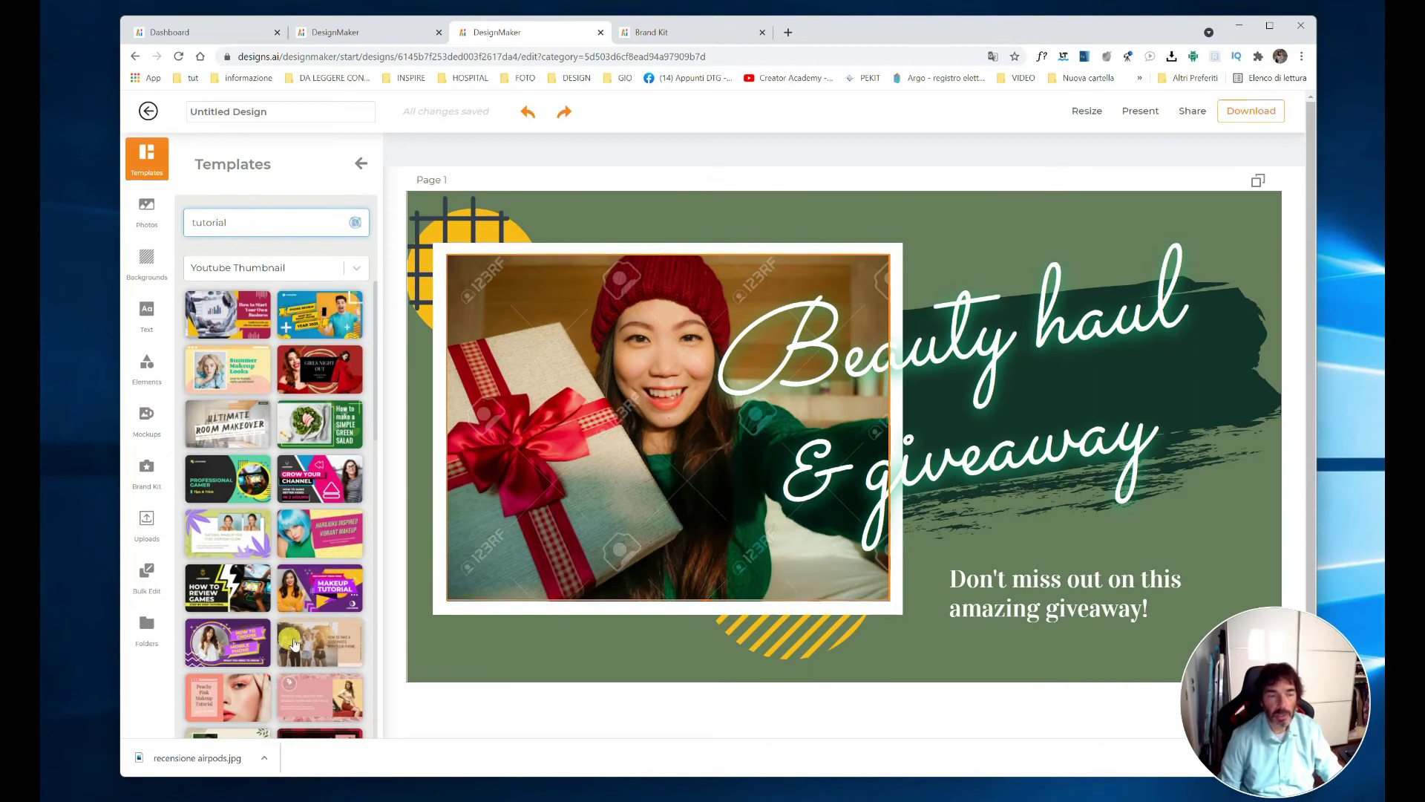
# Step: Look over the tutorial templates and apply the blue "Phone Review" smartphone template to the page in place of the giveaway design
pyautogui.scroll(-2, 271, 653)
pyautogui.scroll(1, 270, 657)
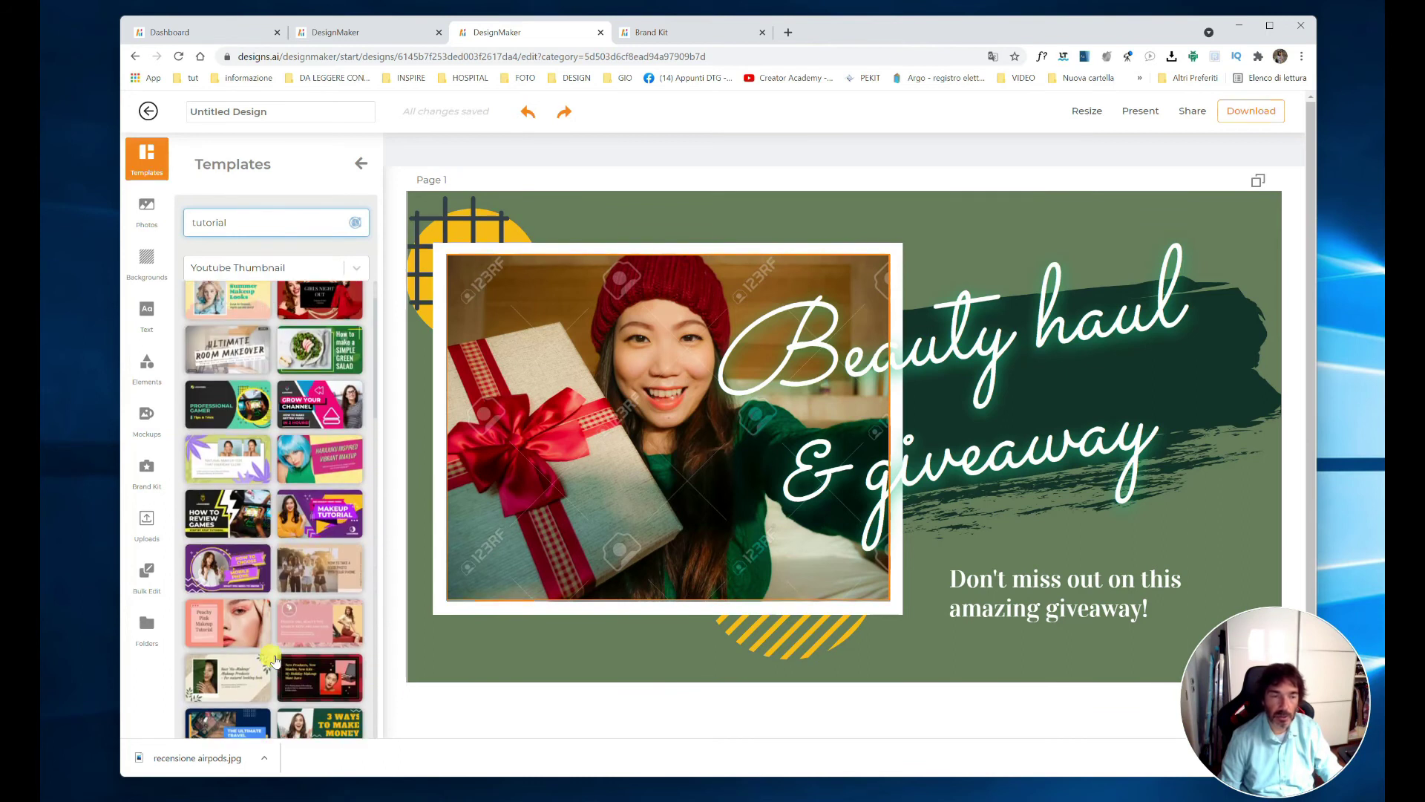
pyautogui.scroll(1, 273, 659)
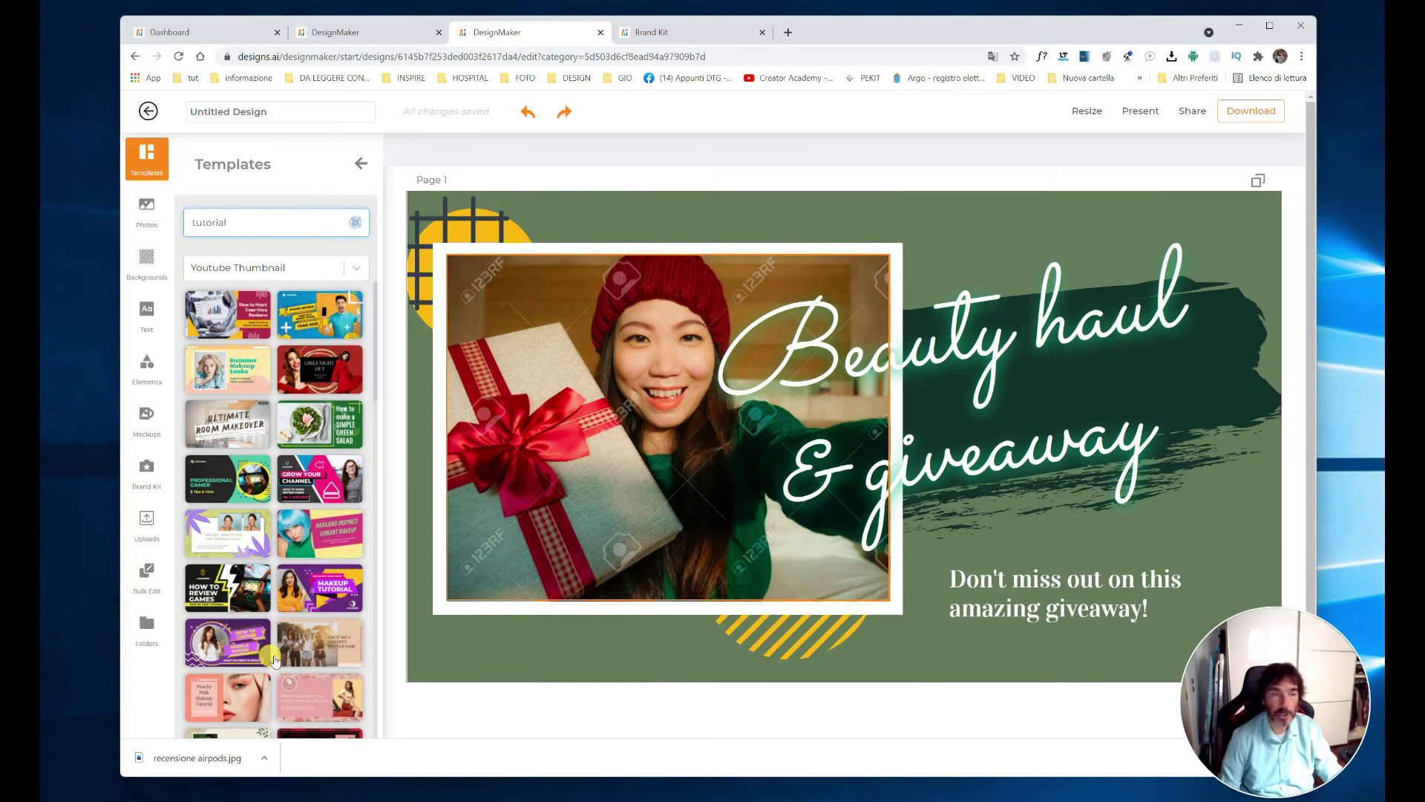
pyautogui.click(319, 314)
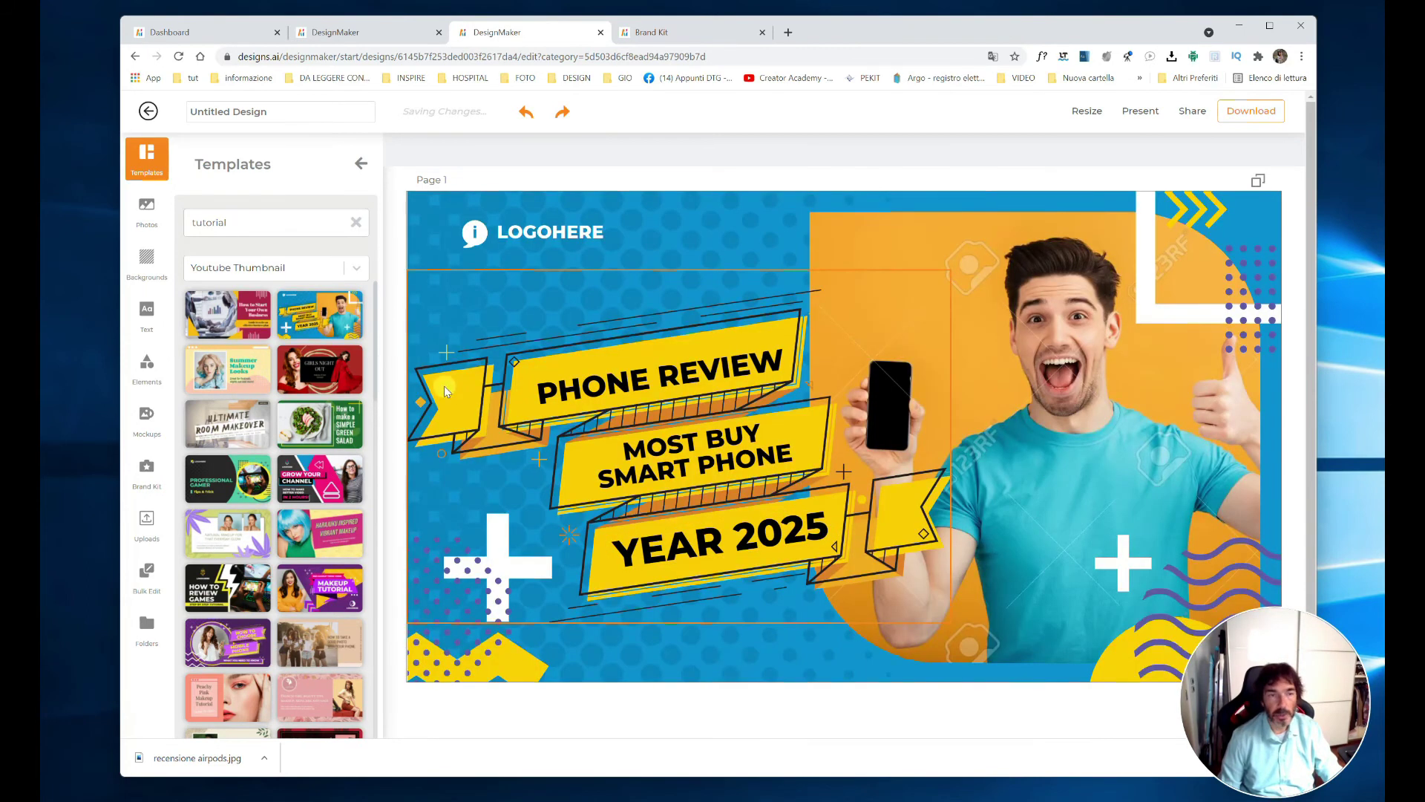